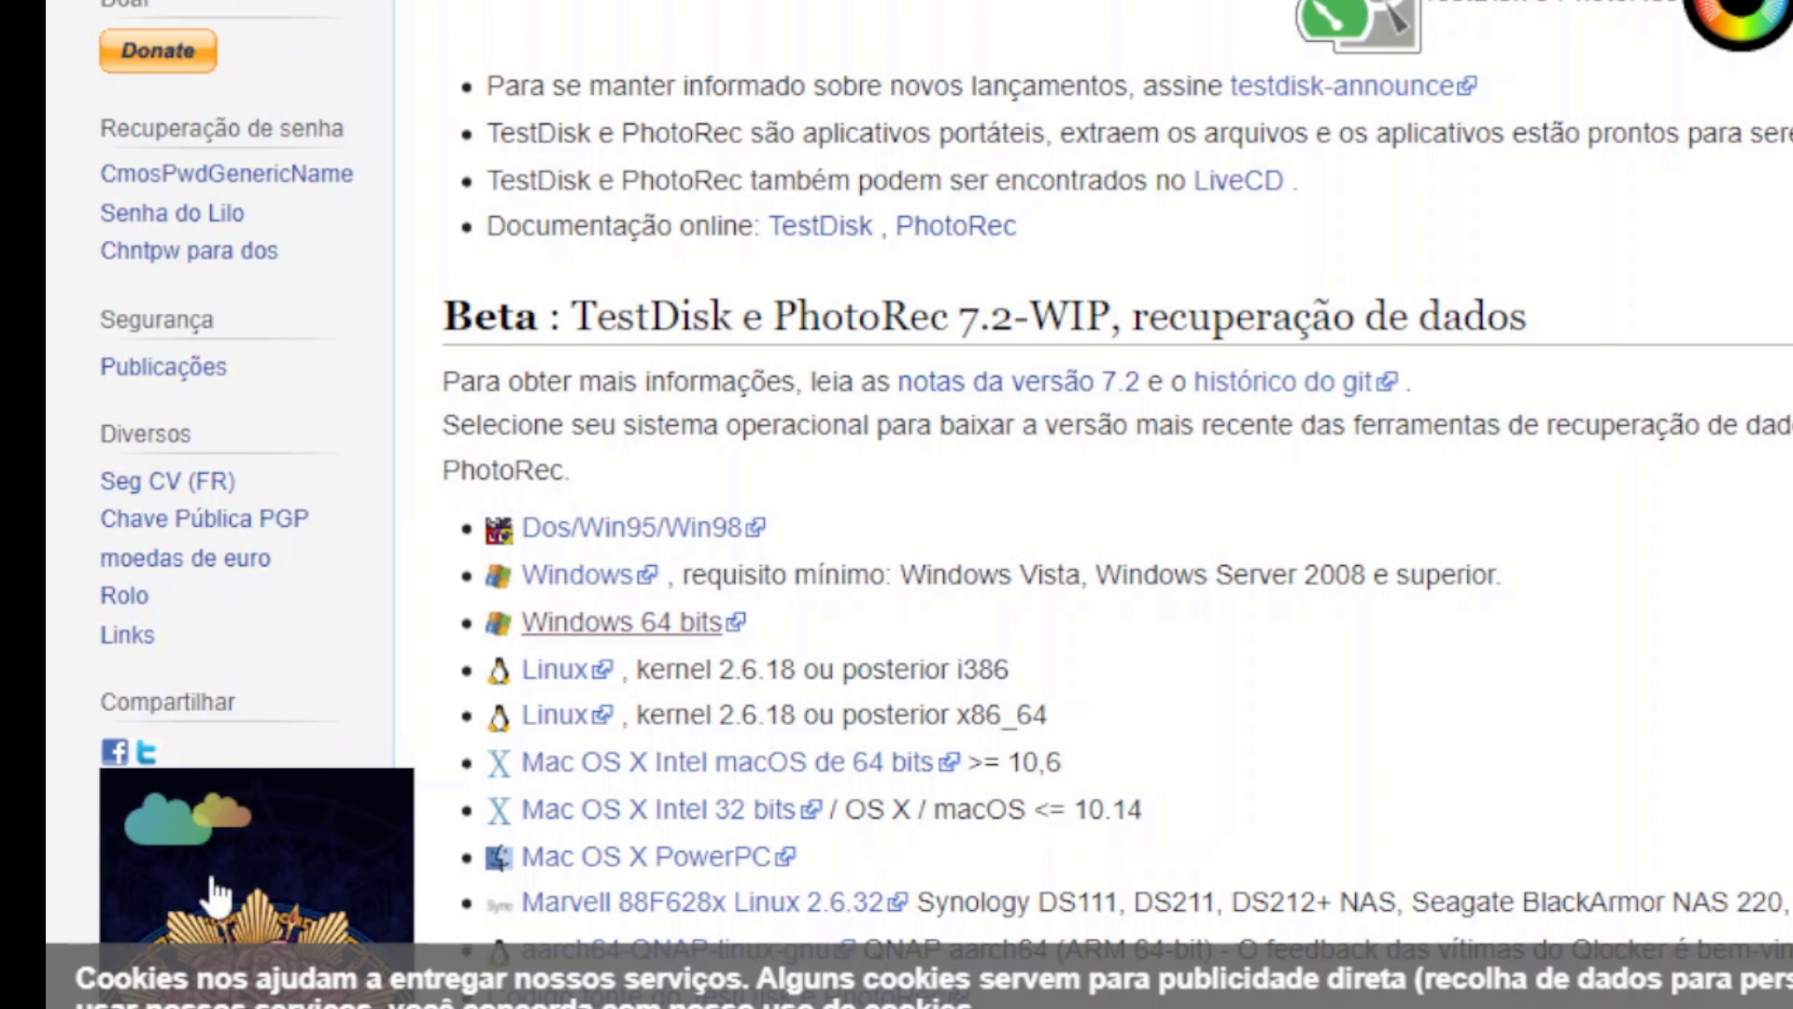
Download the Windows 64-bit beta of TestDisk and PhotoRec 7.2-WIP, and minimize the browser
left_click(562, 635)
left_click(562, 637)
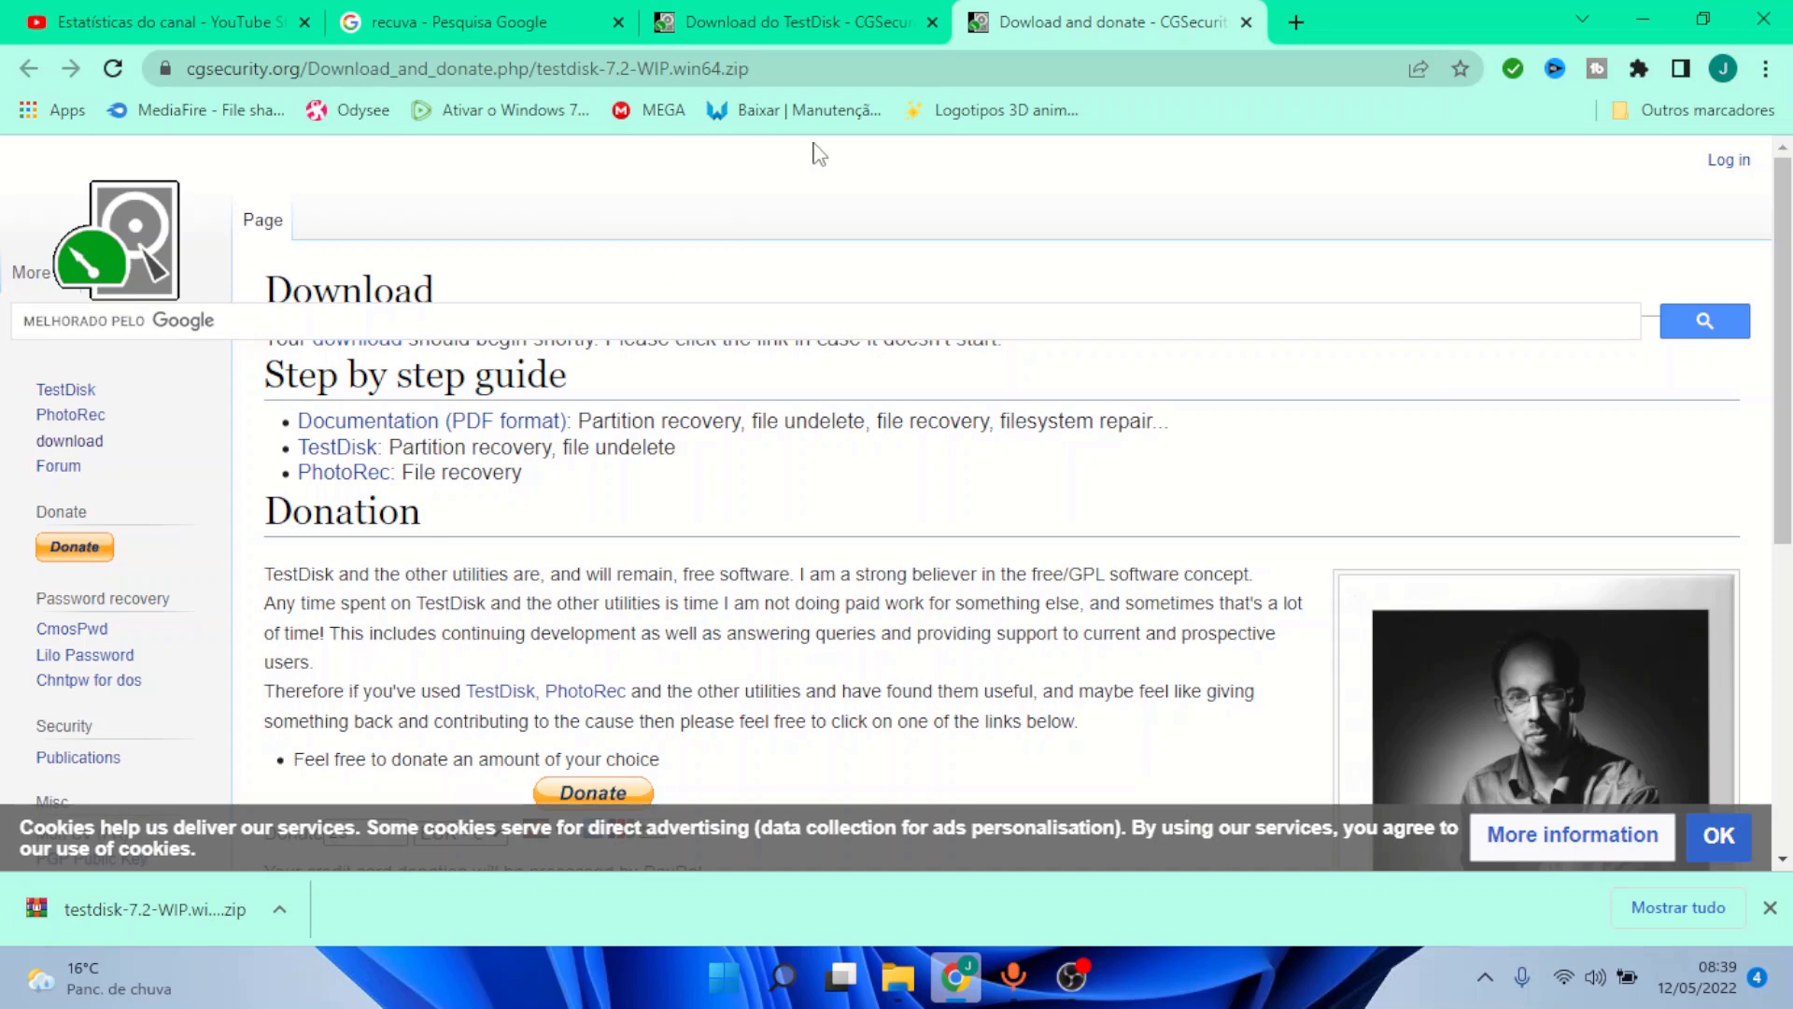
left_click(1639, 21)
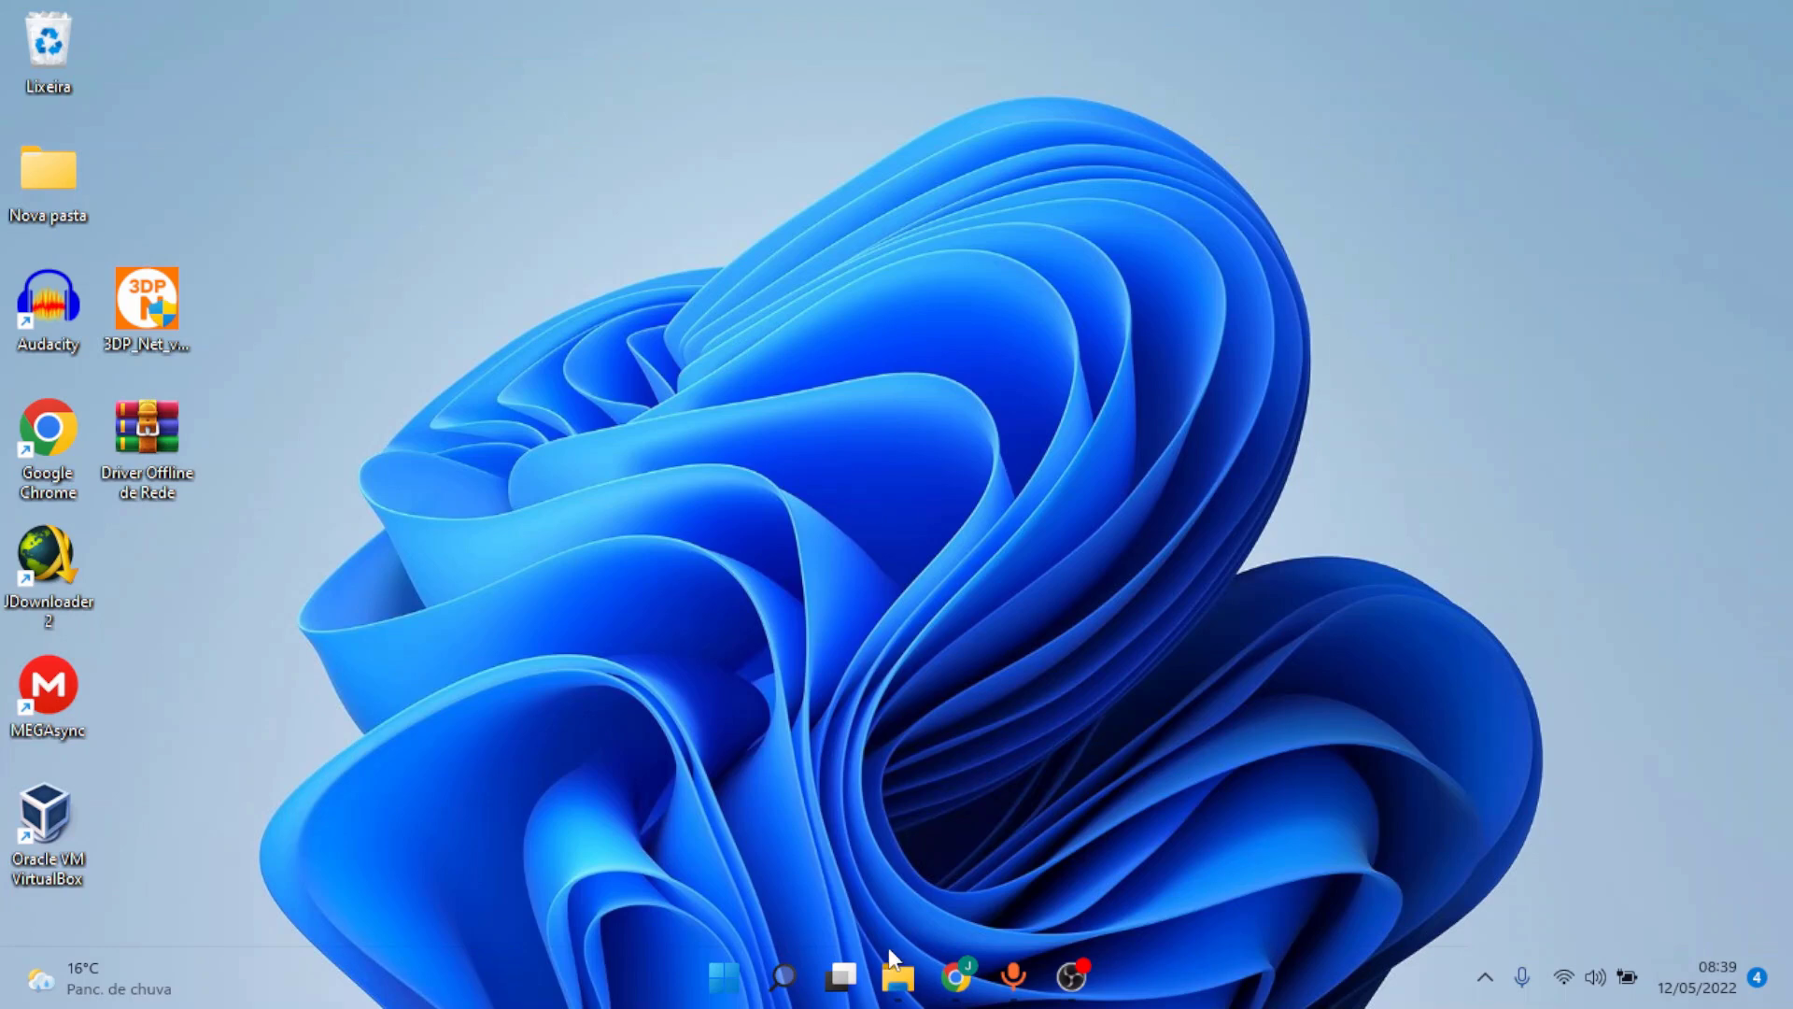
Switch to File Explorer and open the testdisk-7.2-WIP folder in Downloads
mouse_move(892, 966)
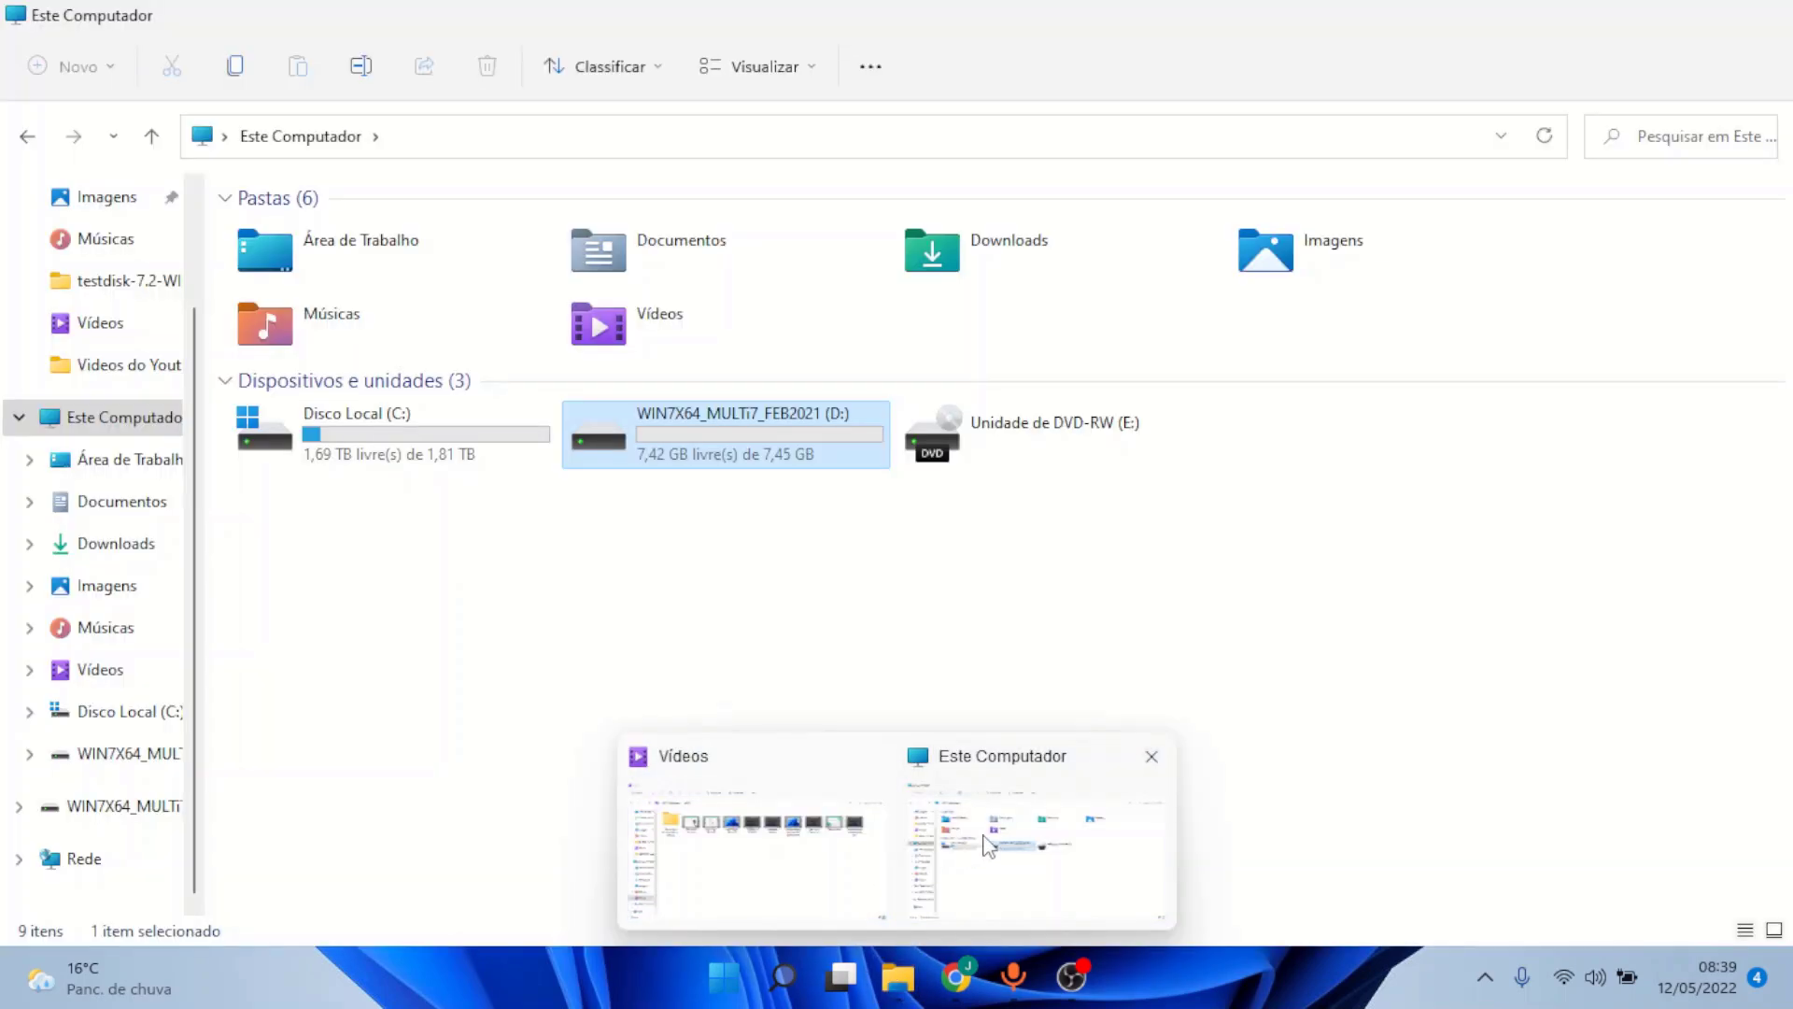
left_click(971, 851)
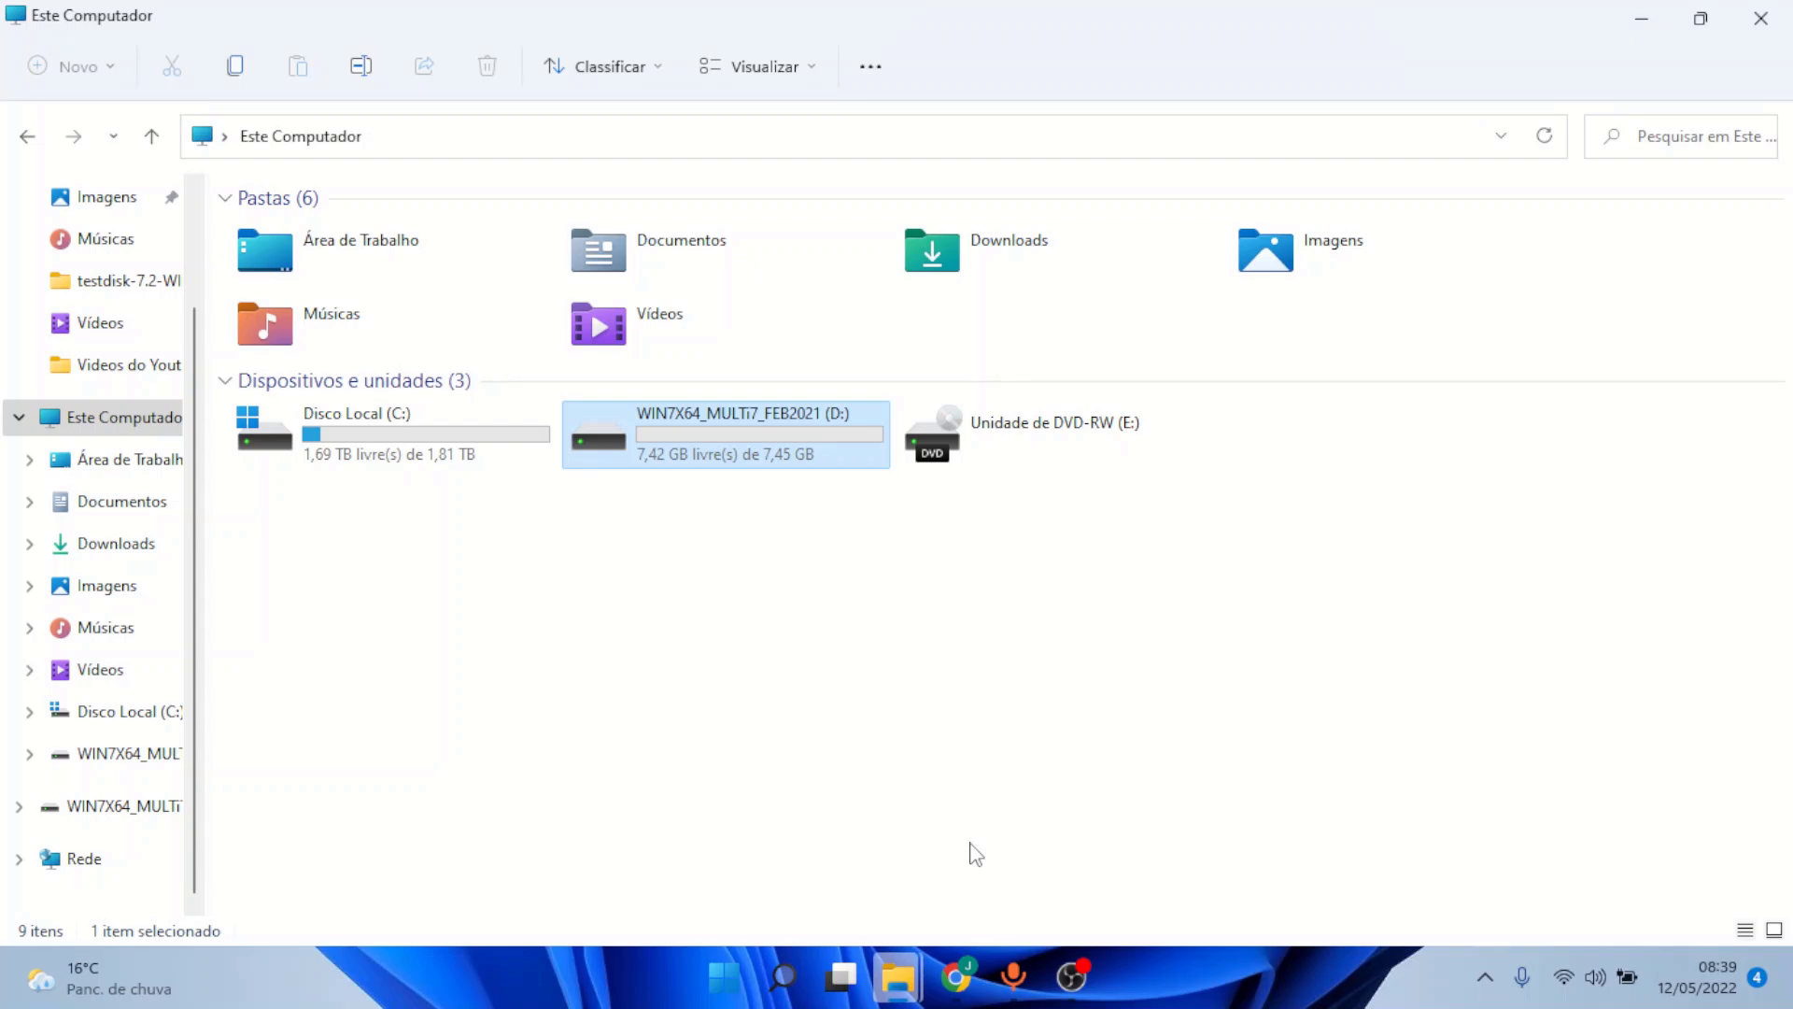
left_click(112, 544)
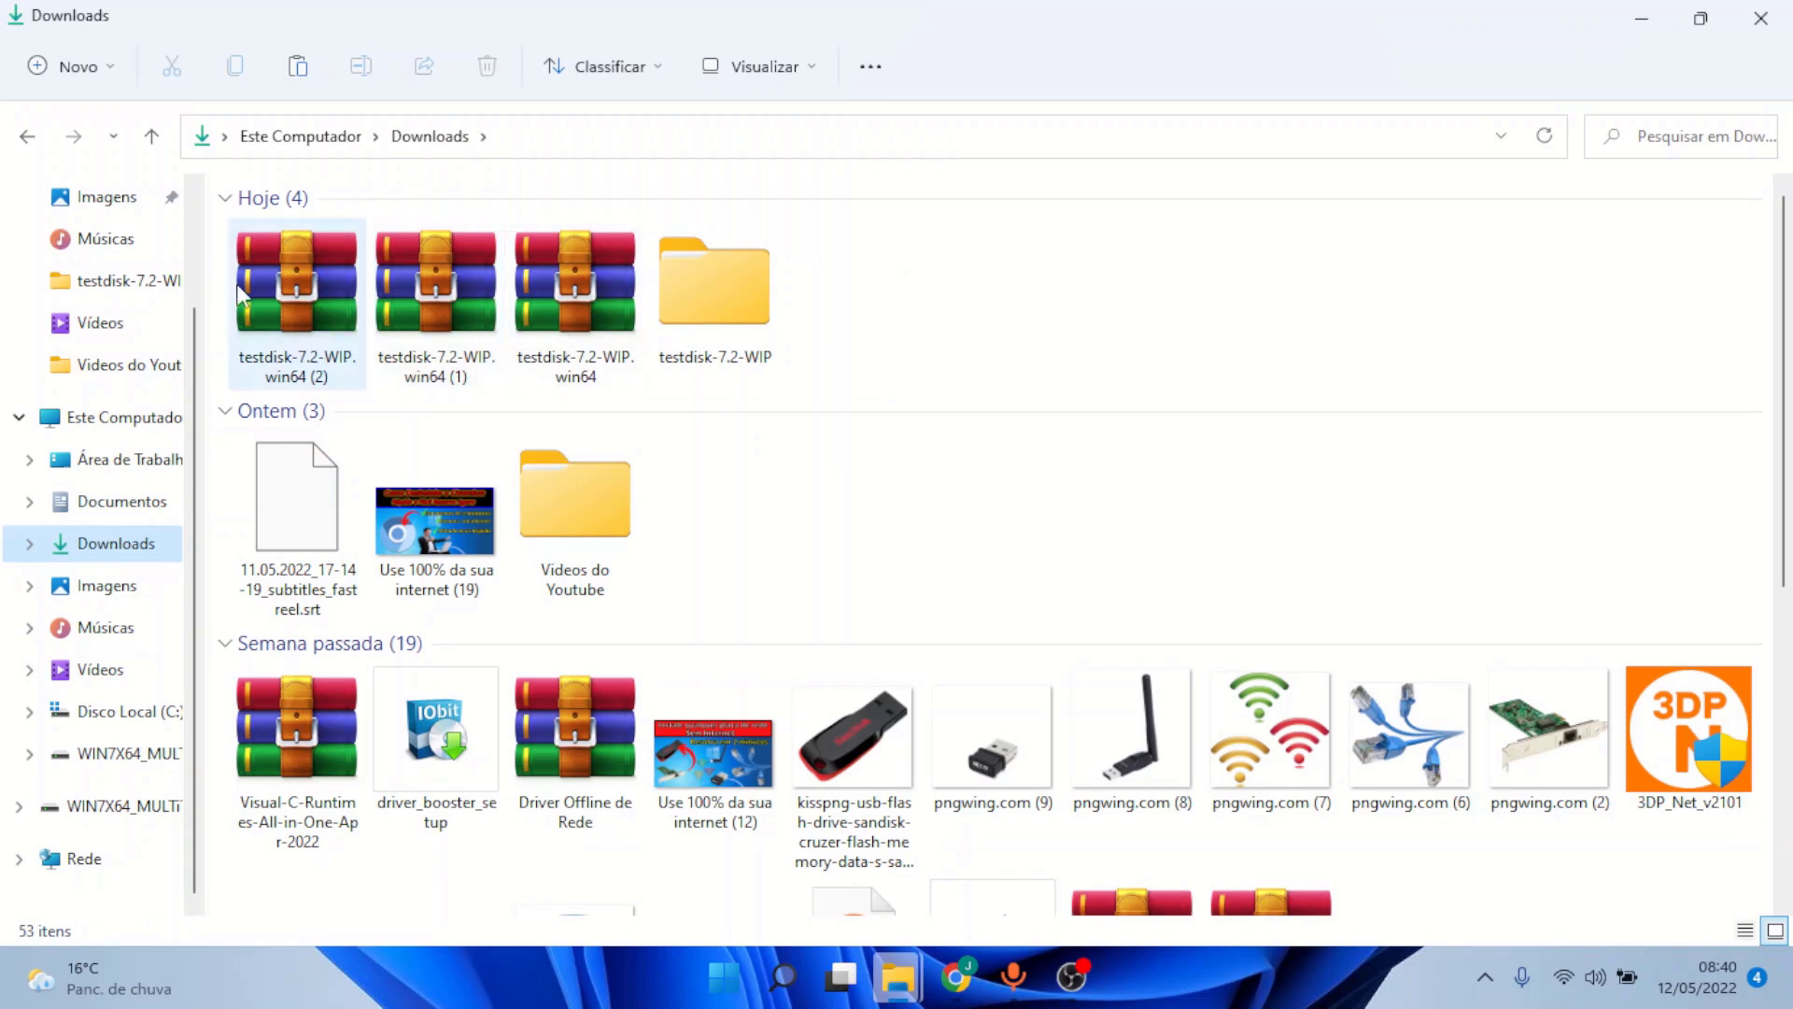
right_click(623, 324)
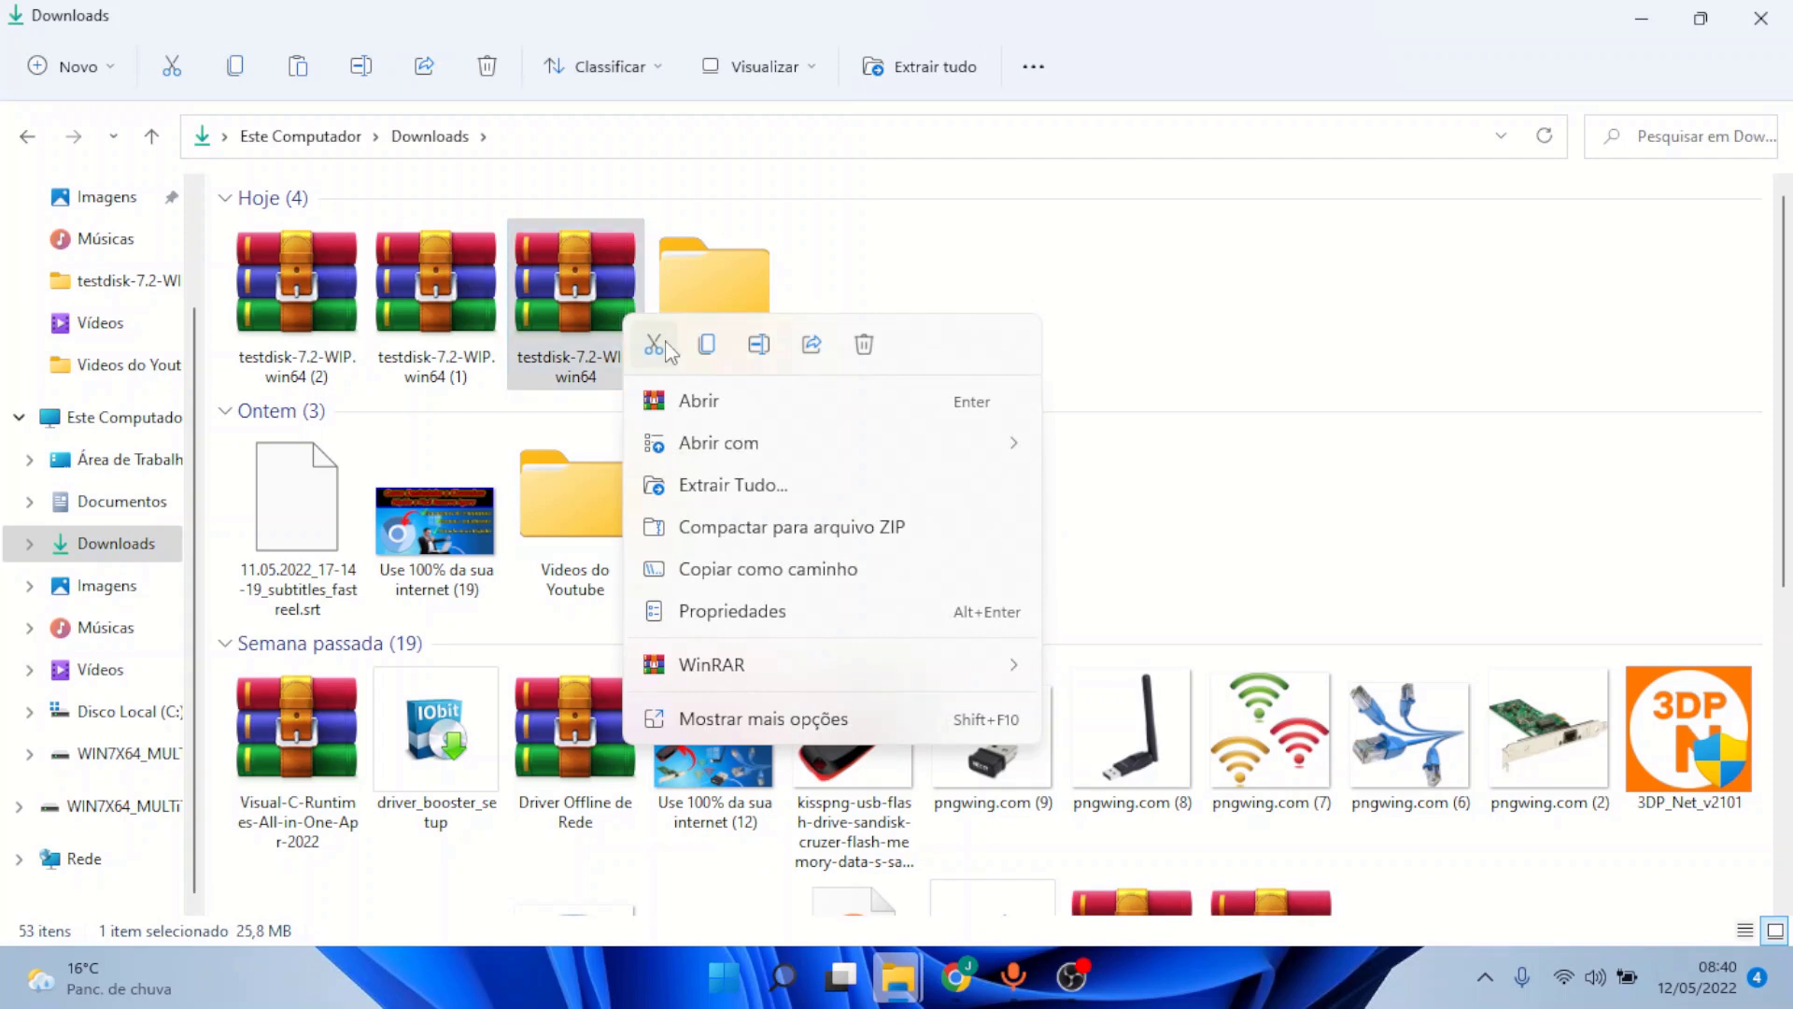
left_click(883, 301)
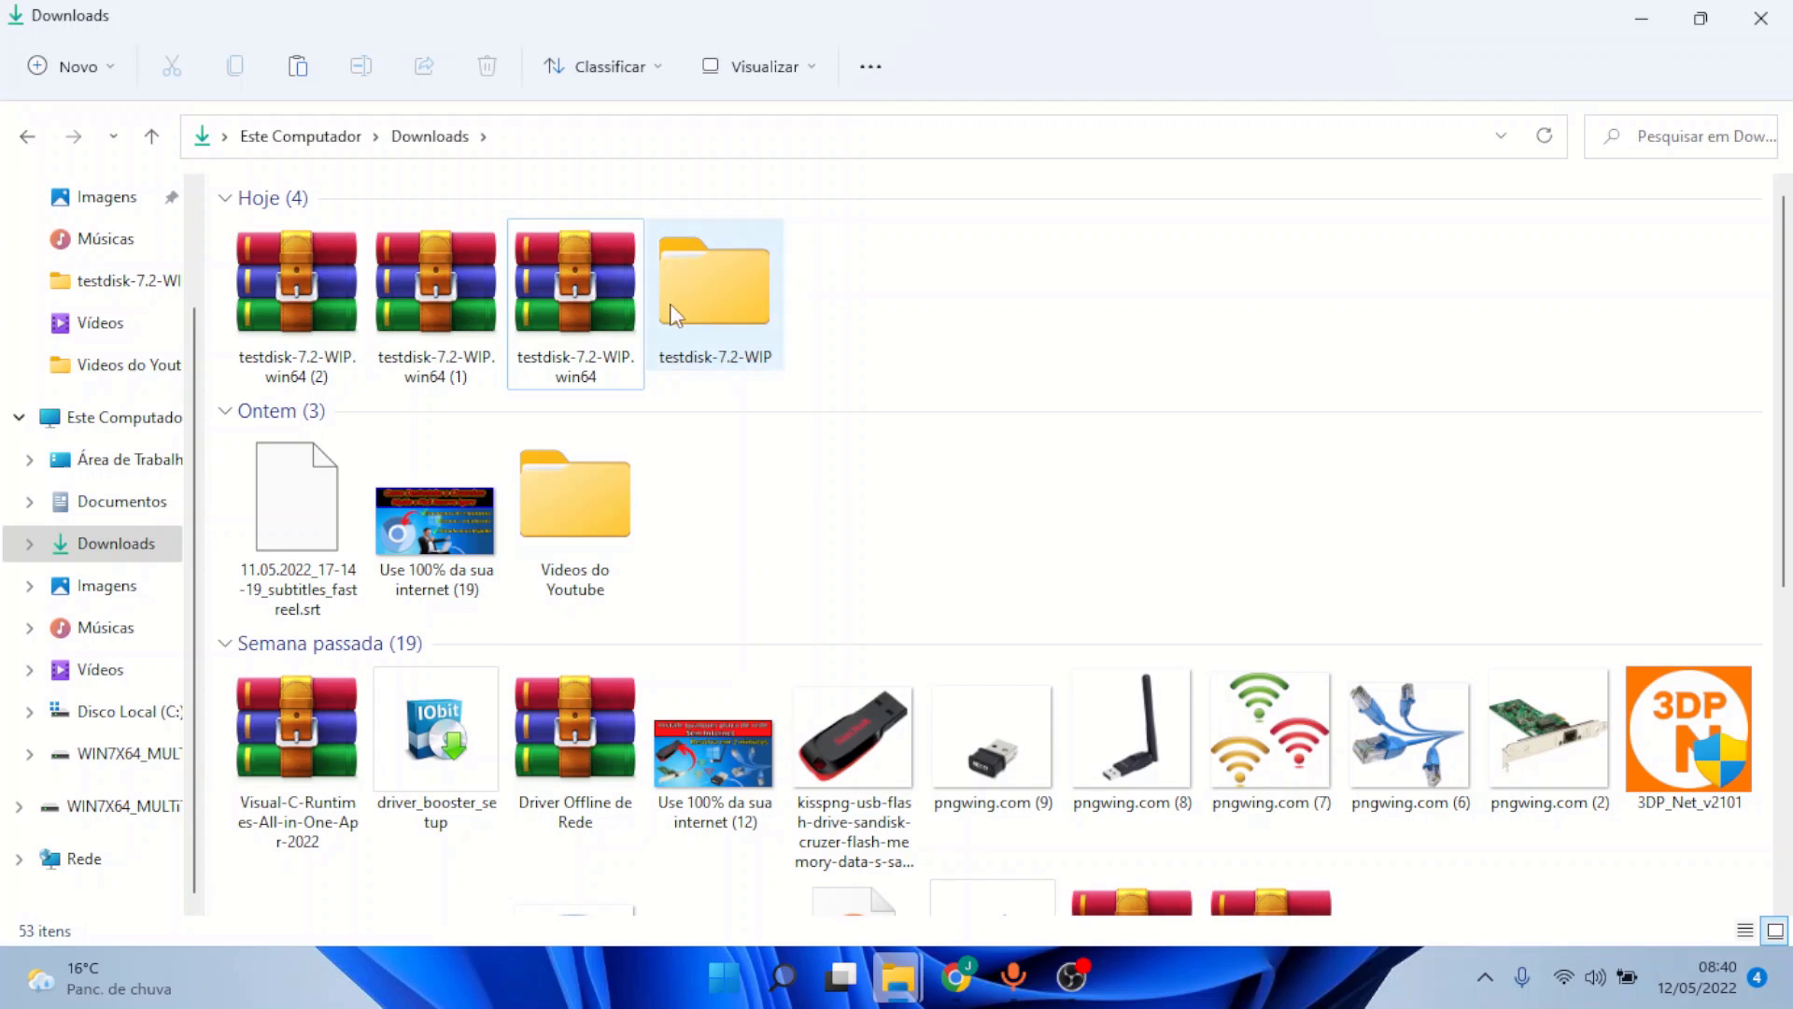
mouse_move(672, 312)
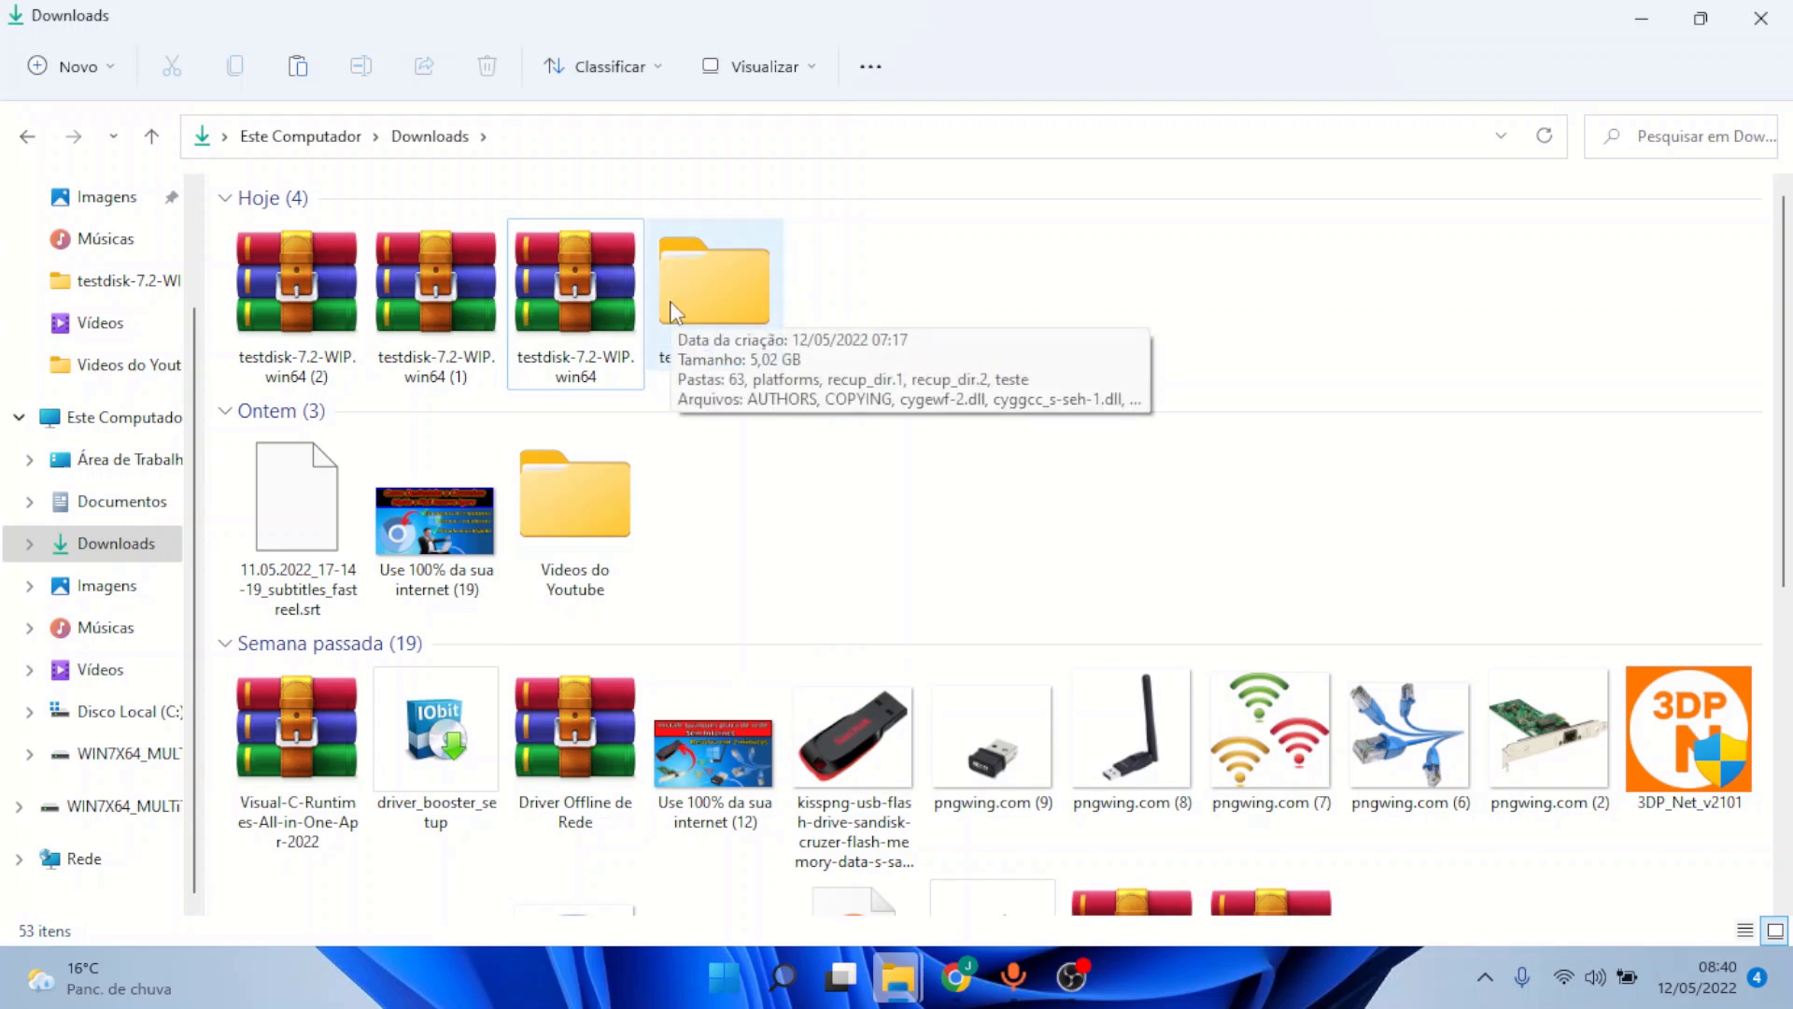
double_click(672, 312)
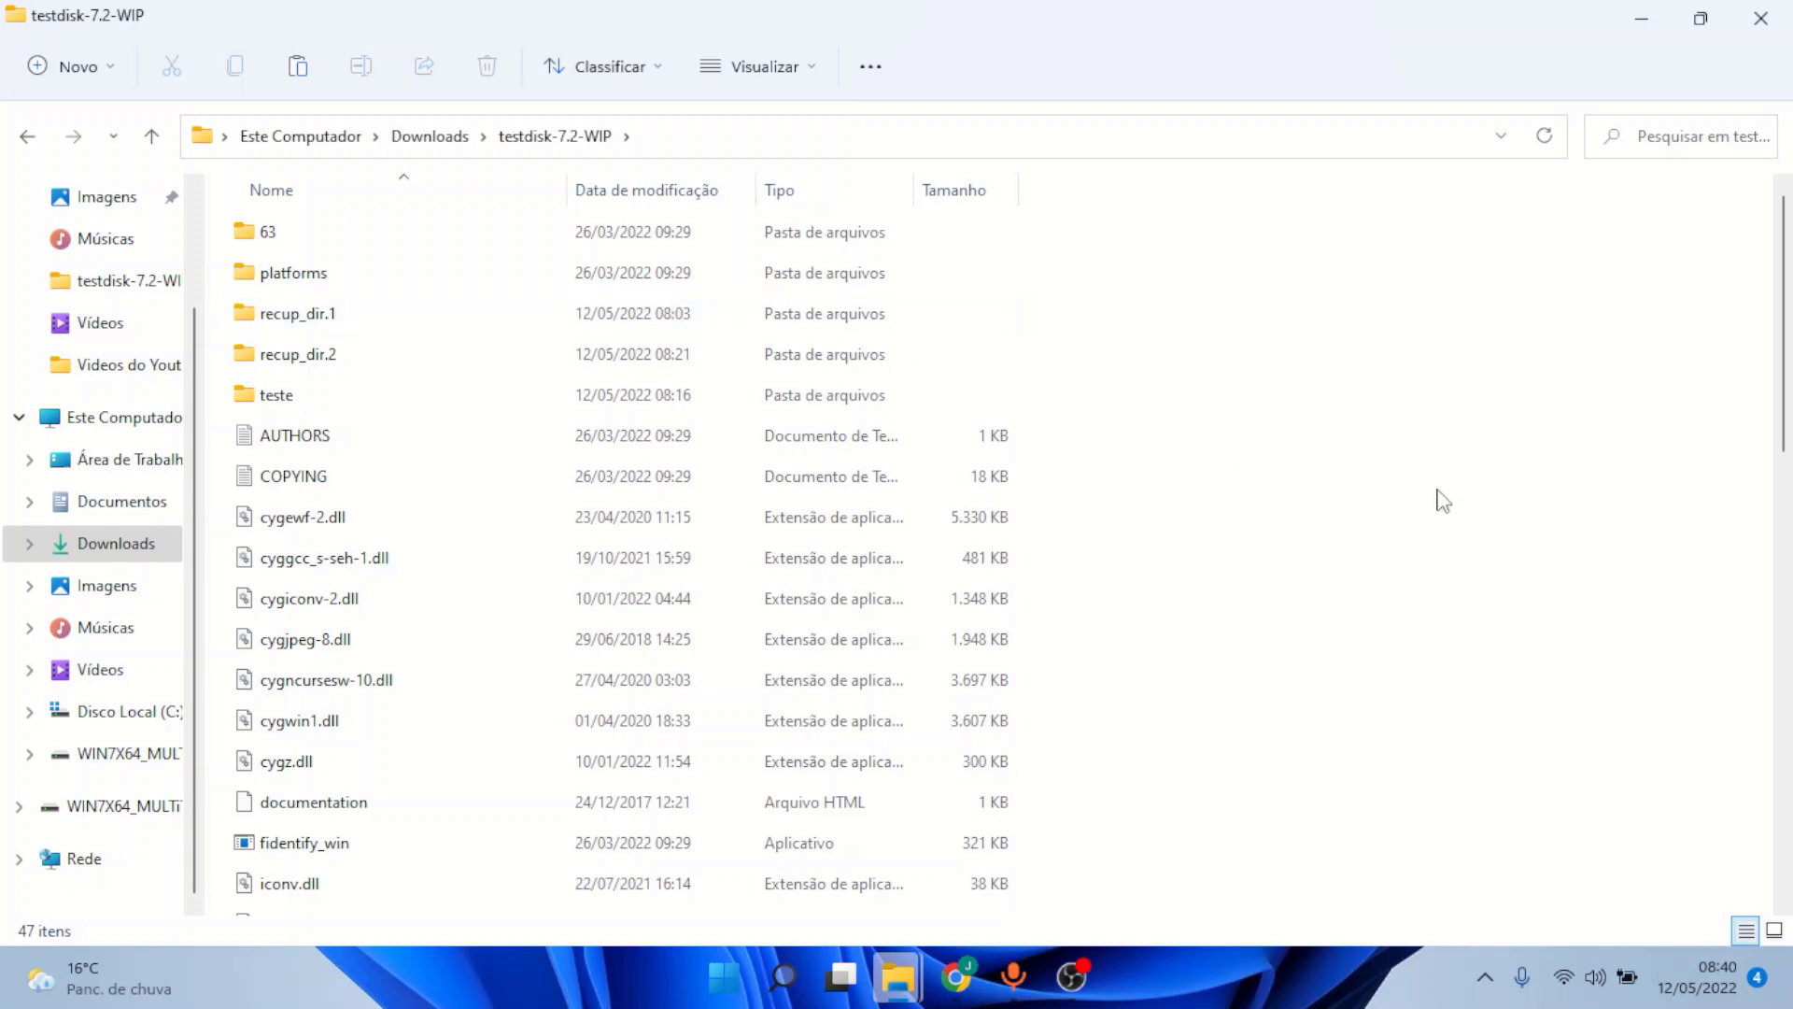
Delete the existing teste folder from the testdisk-7.2-WIP folder
left_click(692, 402)
right_click(692, 401)
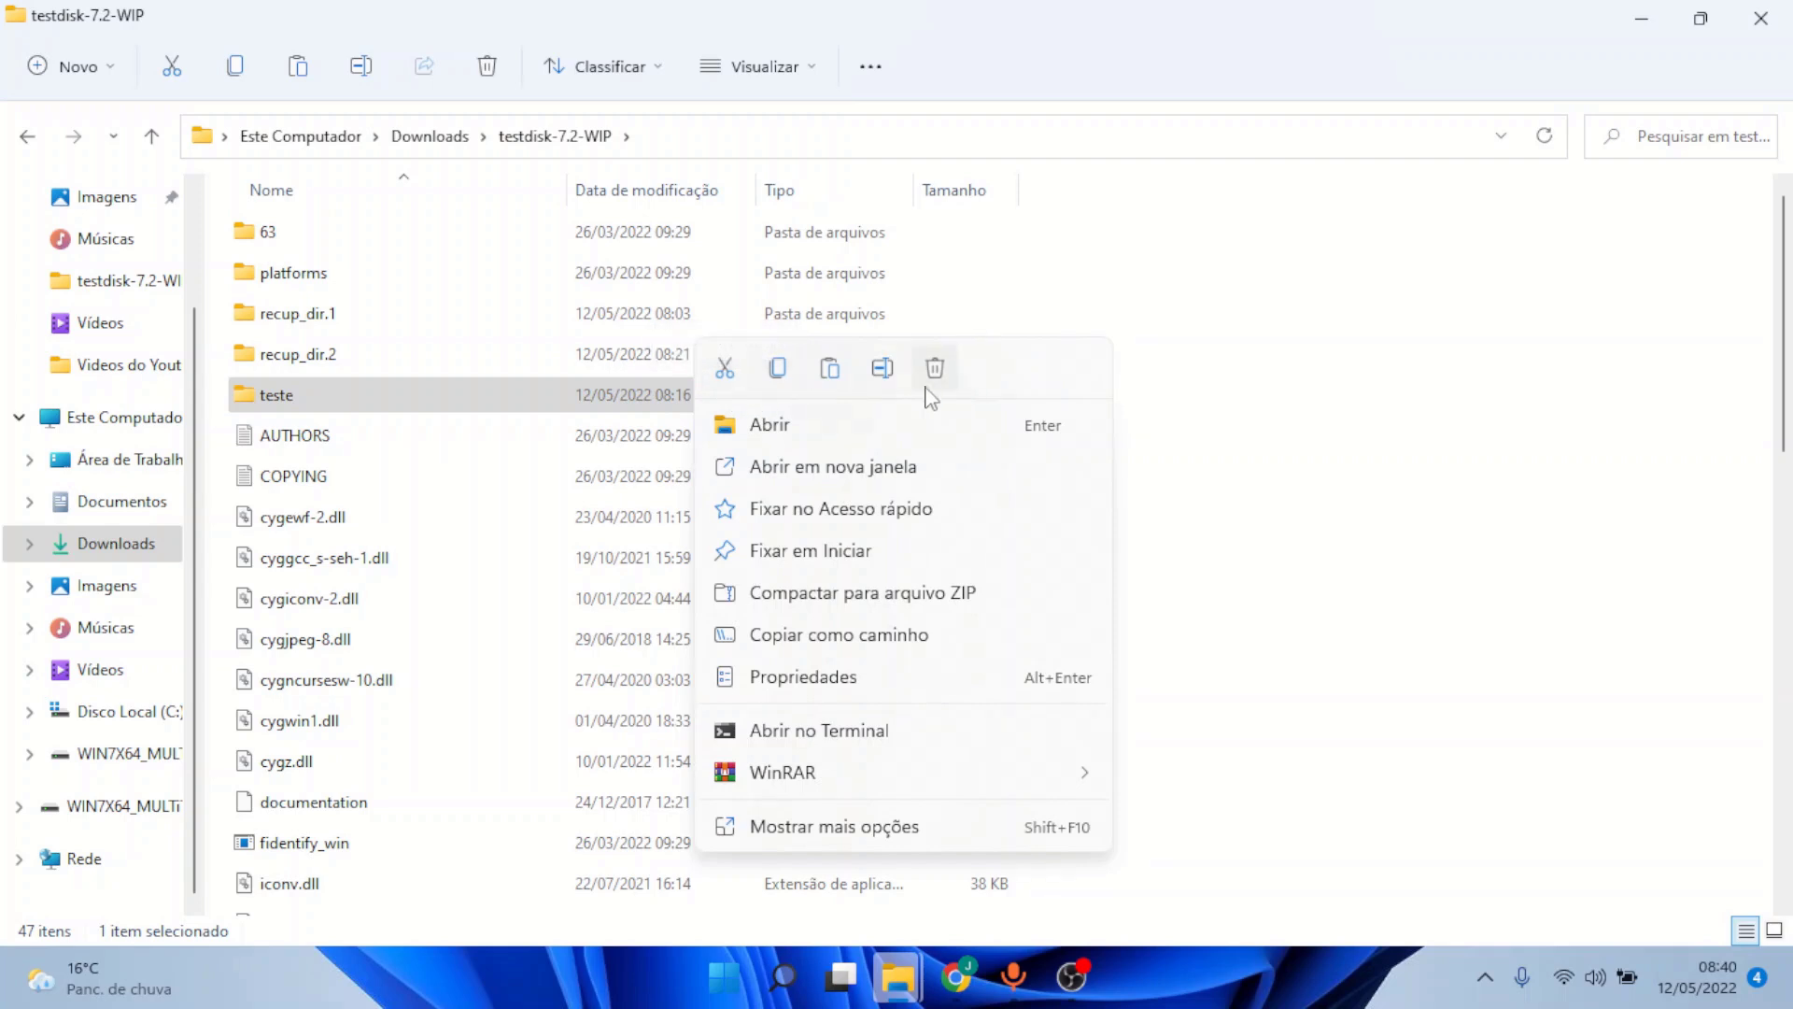
left_click(1383, 453)
left_click(836, 396)
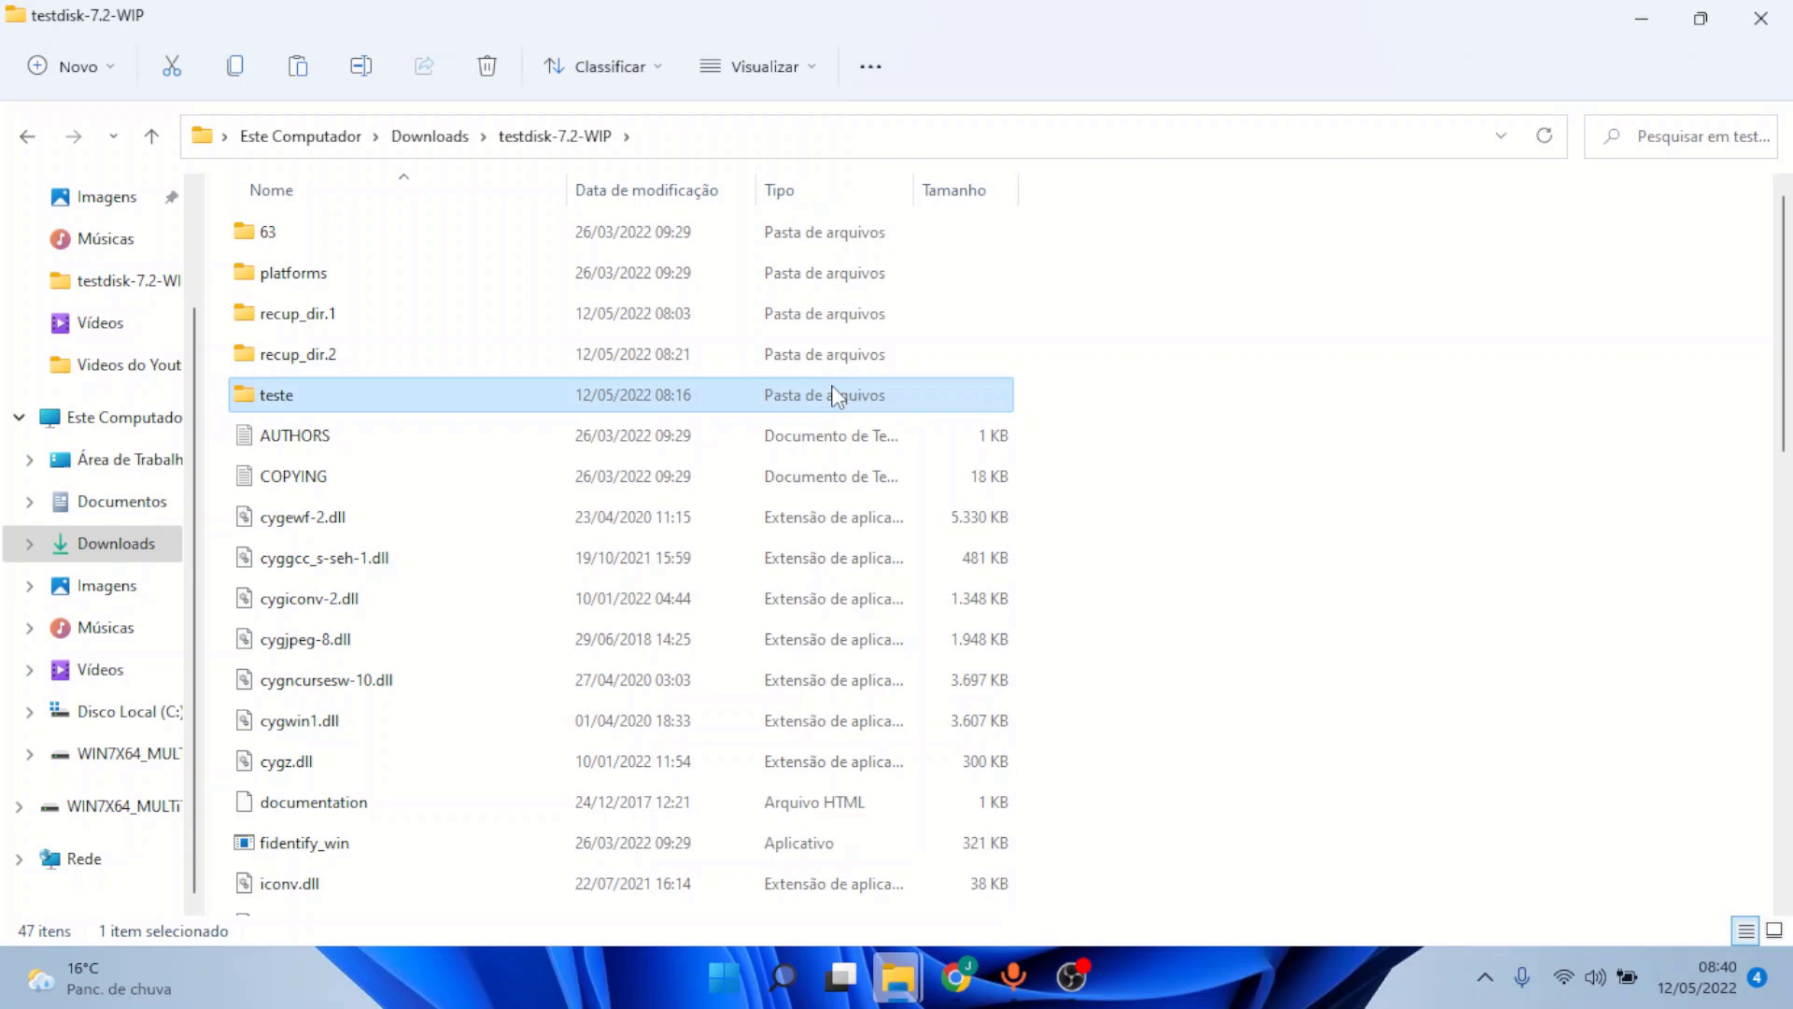
key("Delete")
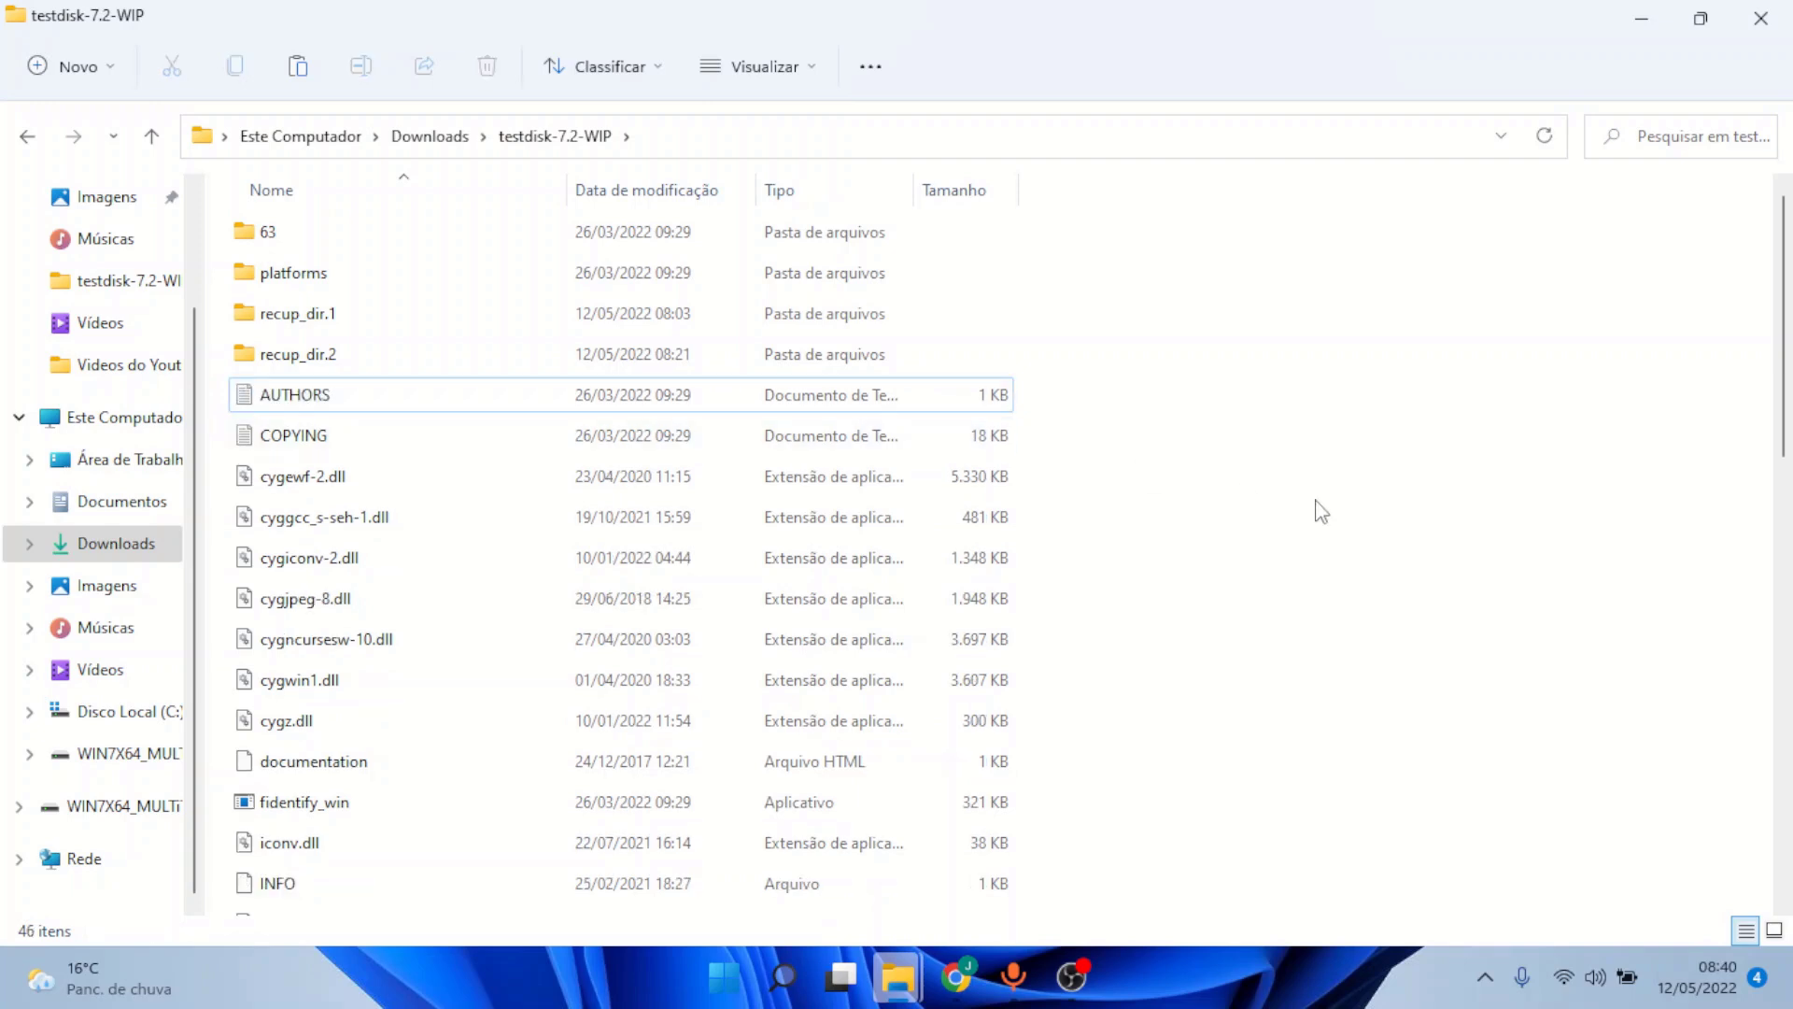
Create a new folder named teste inside the testdisk-7.2-WIP folder
right_click(1322, 511)
left_click(1317, 510)
right_click(1317, 510)
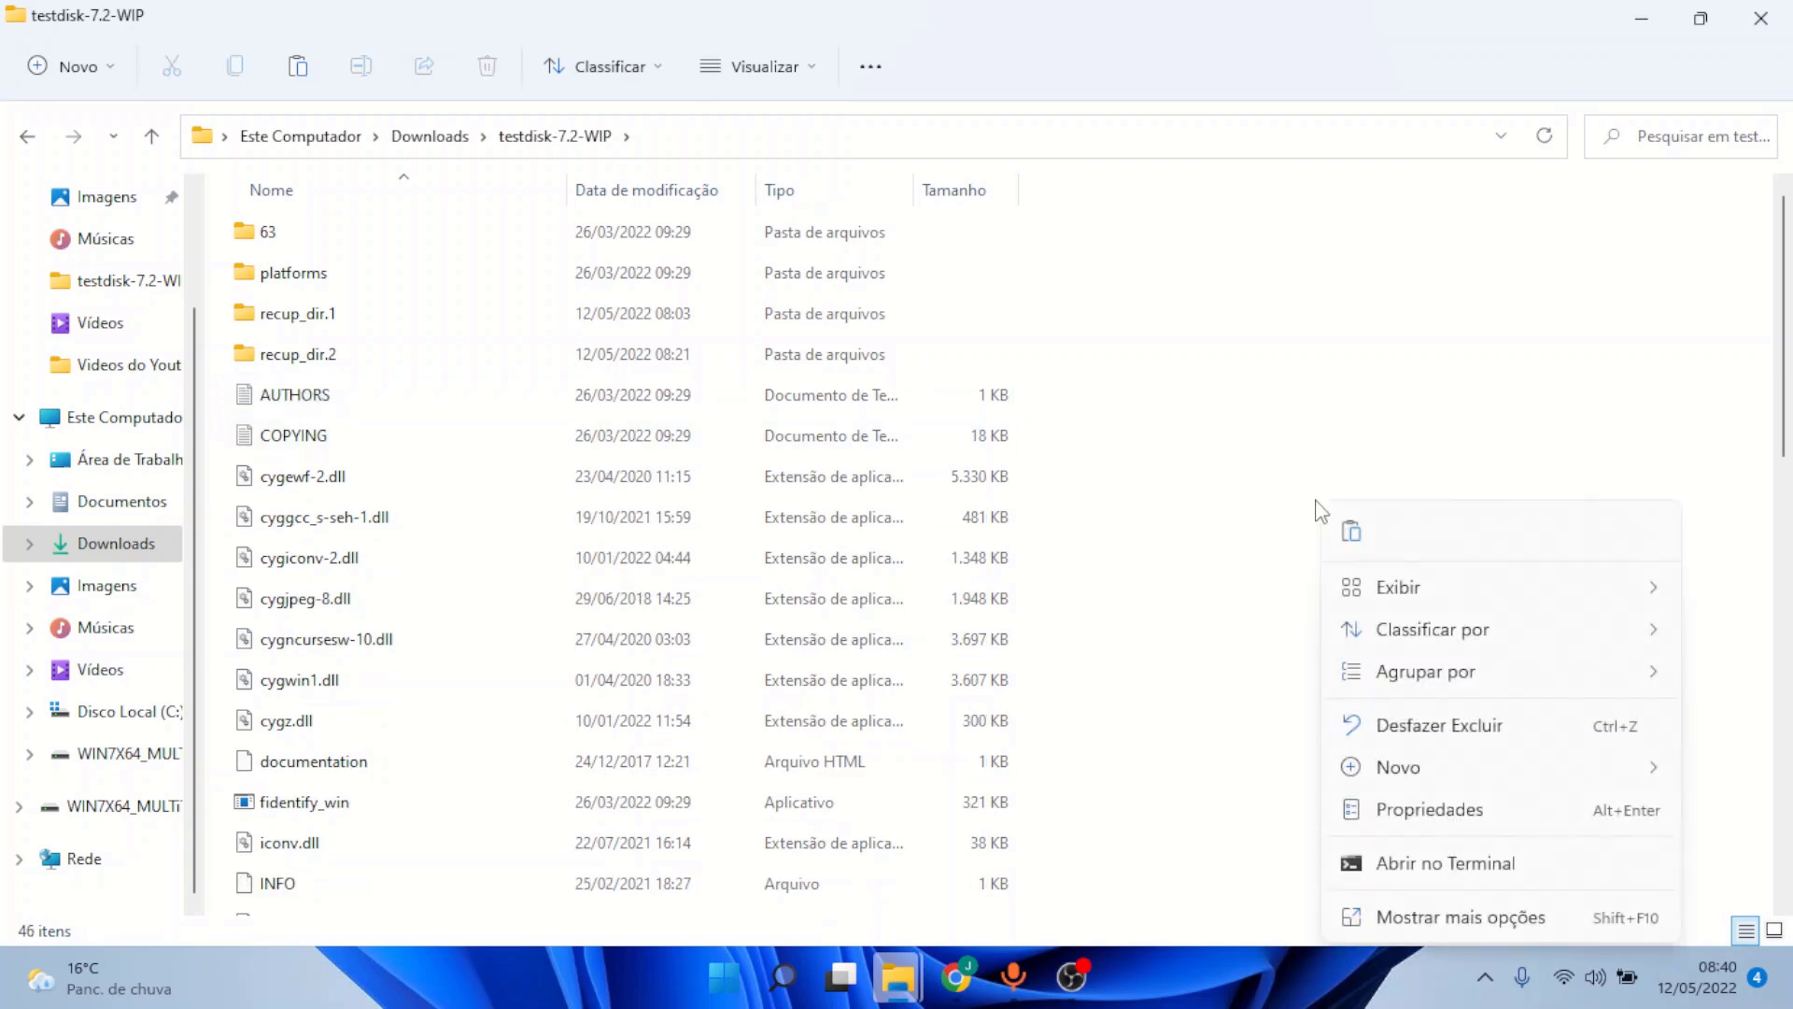
mouse_move(1400, 767)
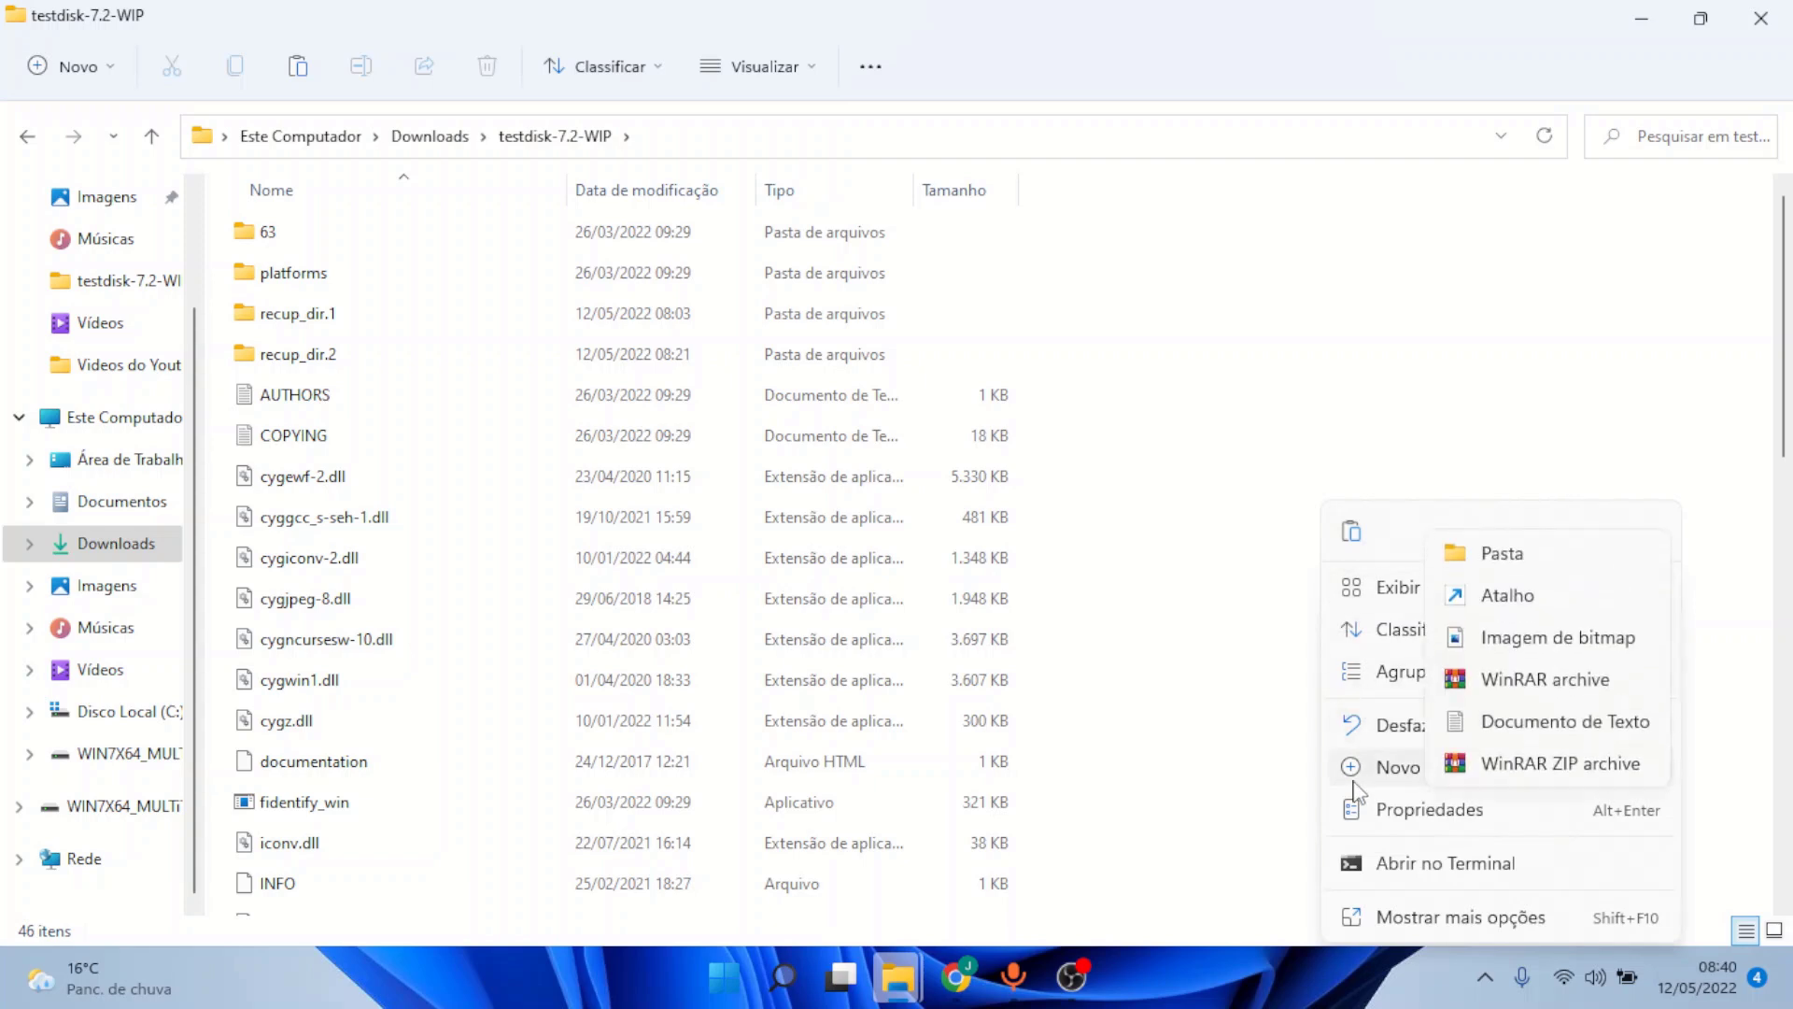
left_click(1562, 559)
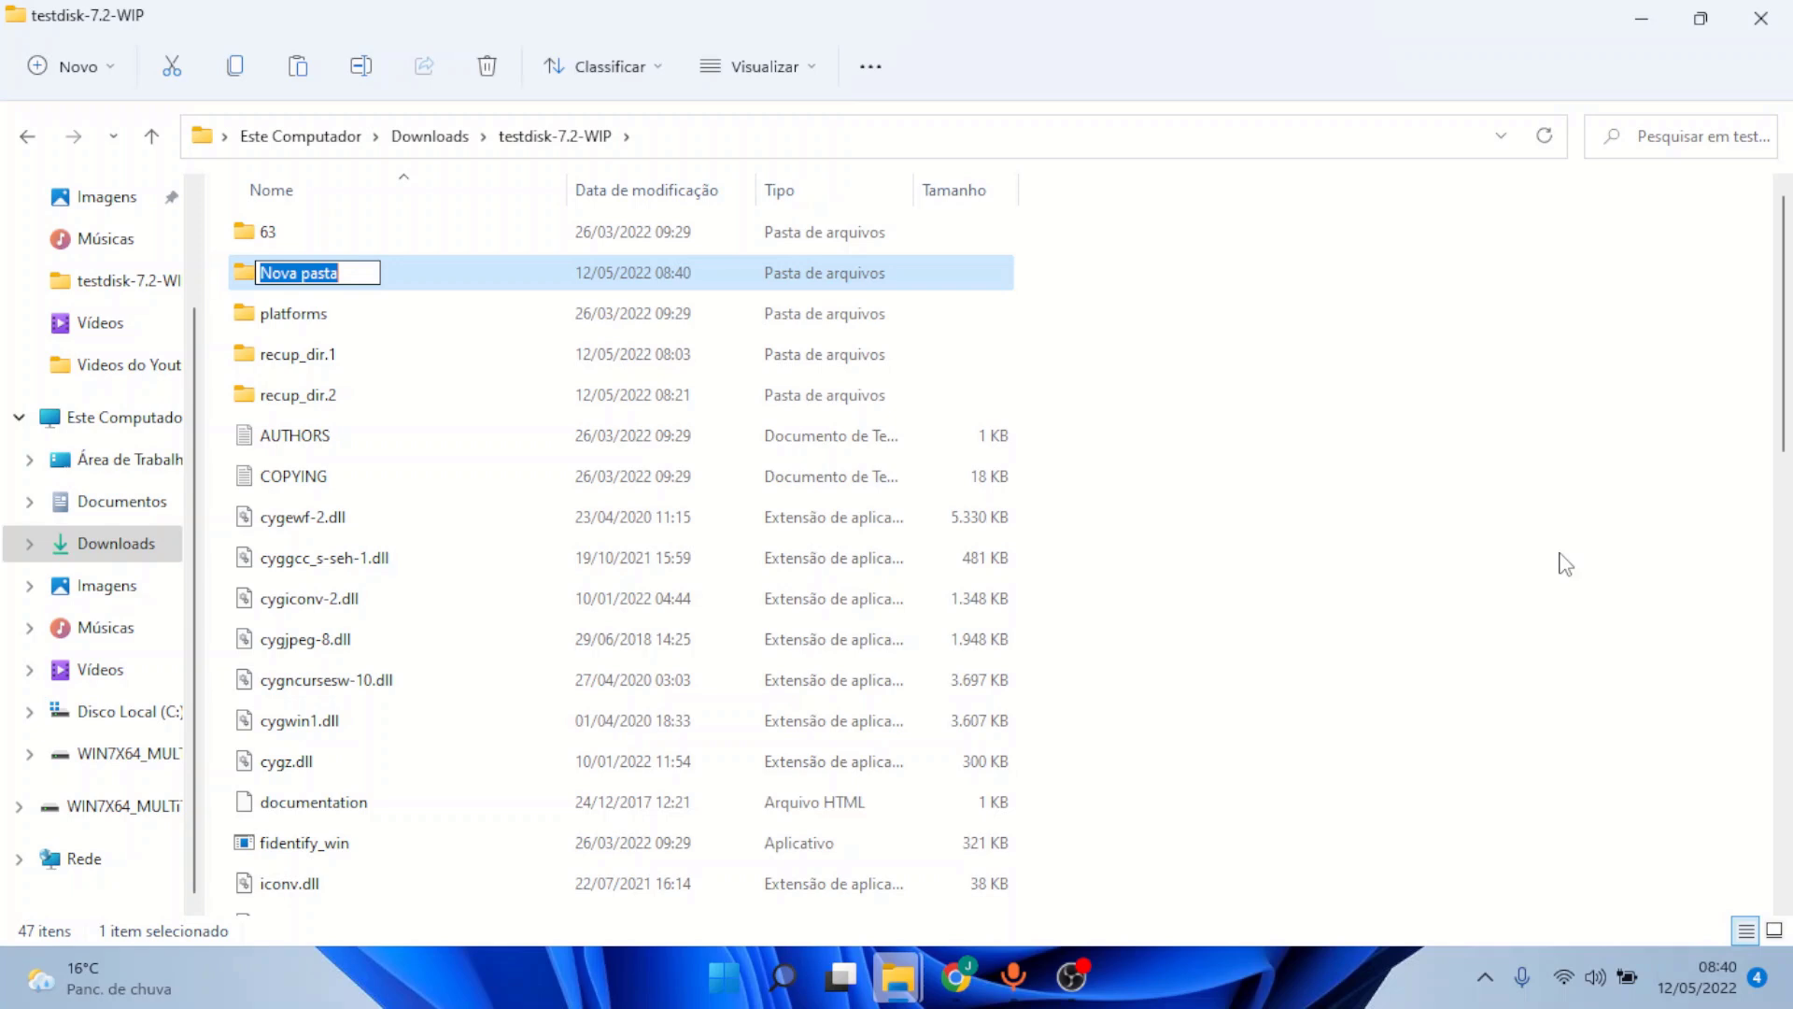
type("tee")
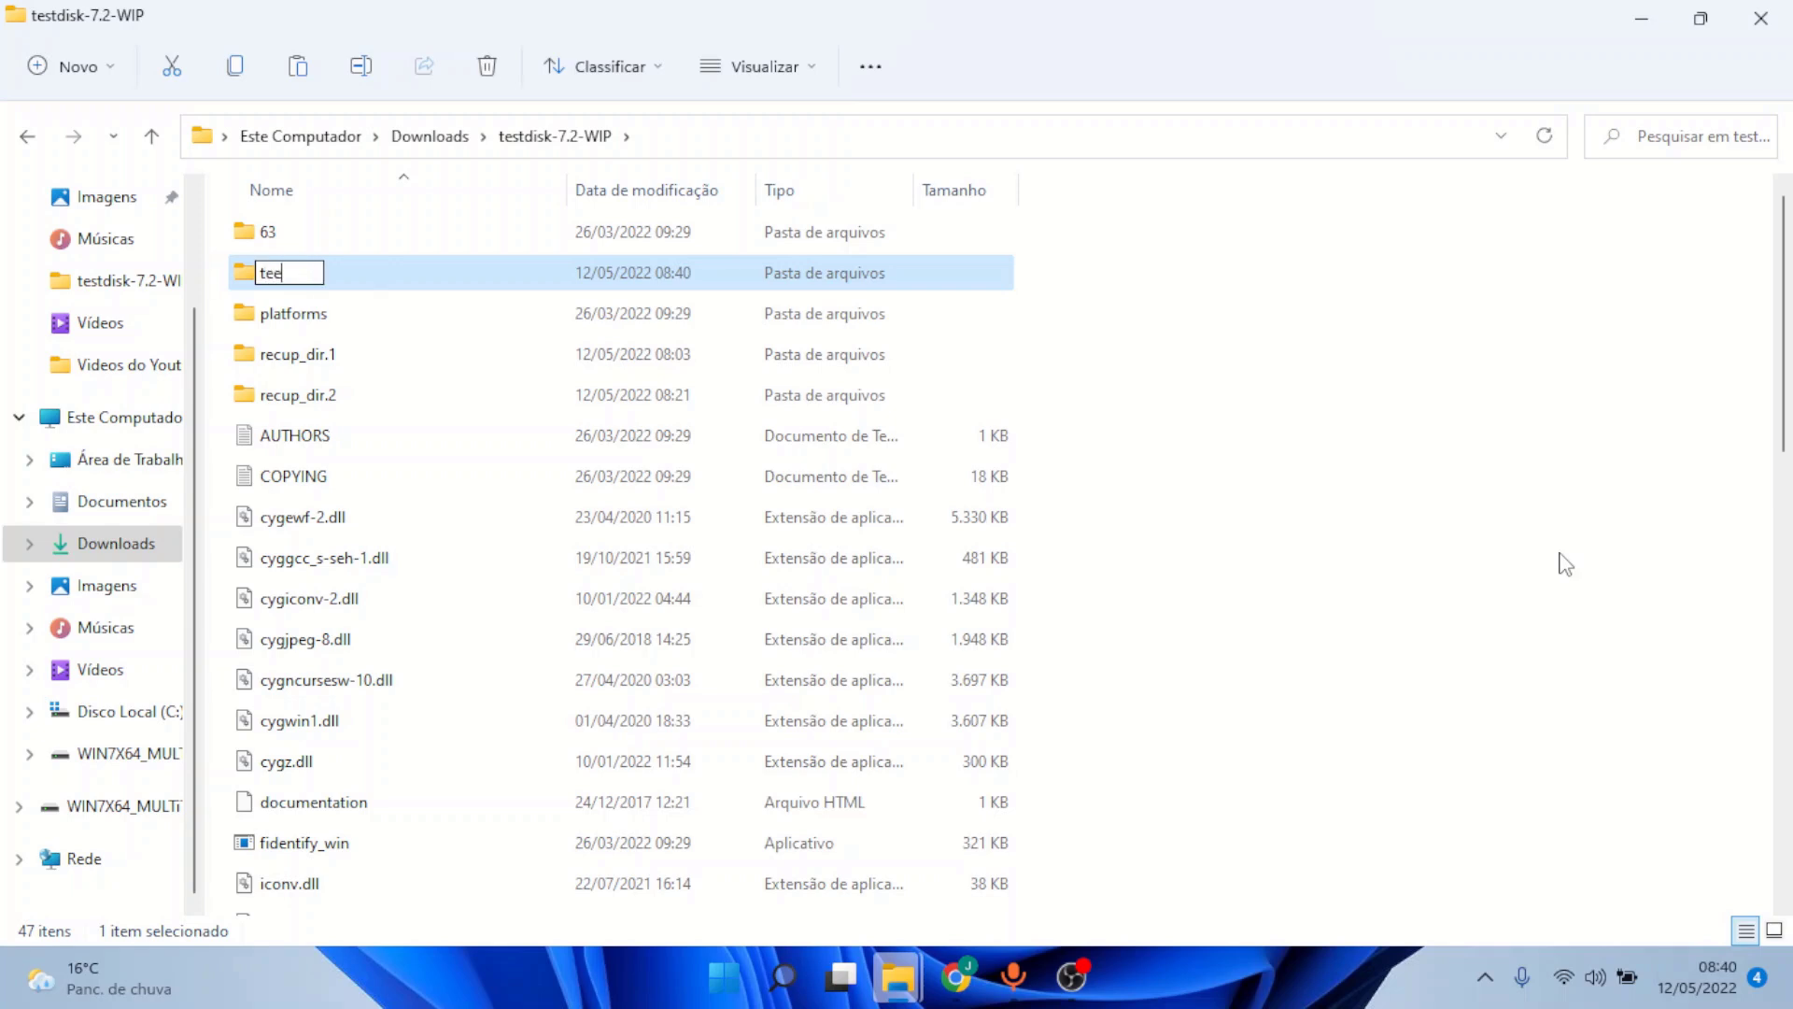
key("BackSpace")
type("ste")
key("Return")
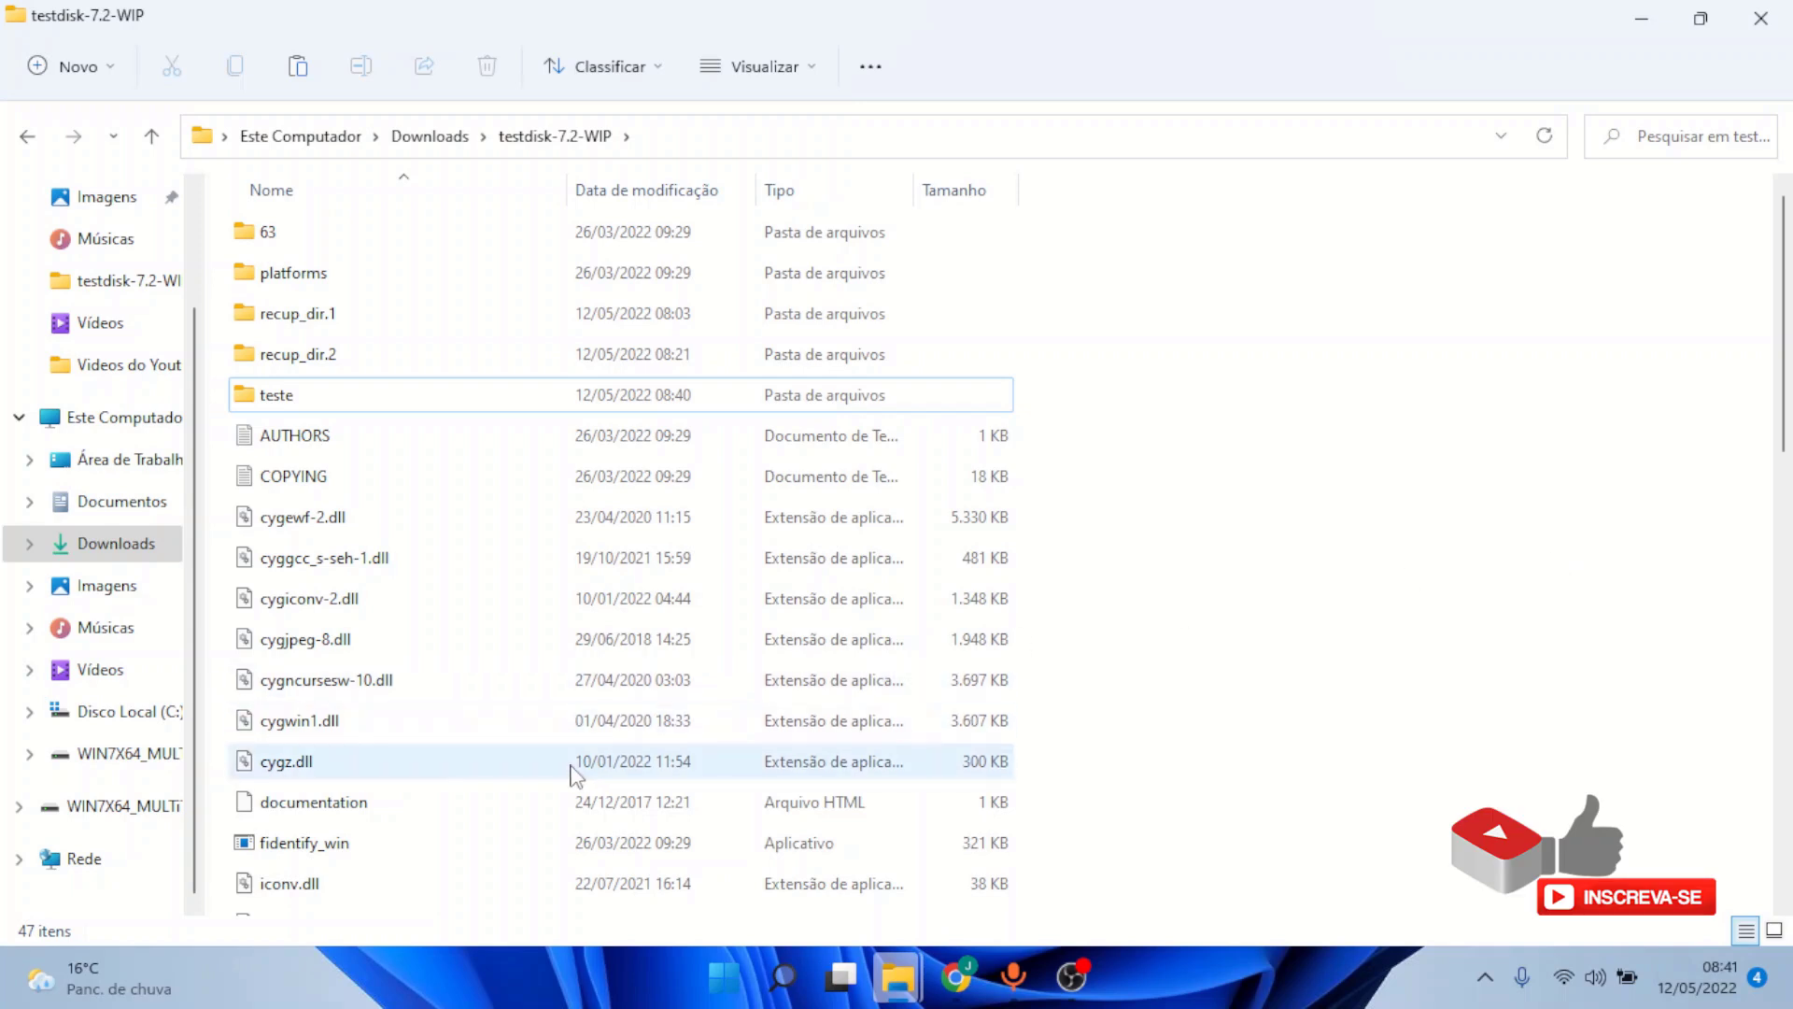
Quick-format the WIN7X64_MULTi7_FEB2021 (D:) drive as NTFS with 4096-byte allocation units, and open the drive to check its contents
left_click(149, 807)
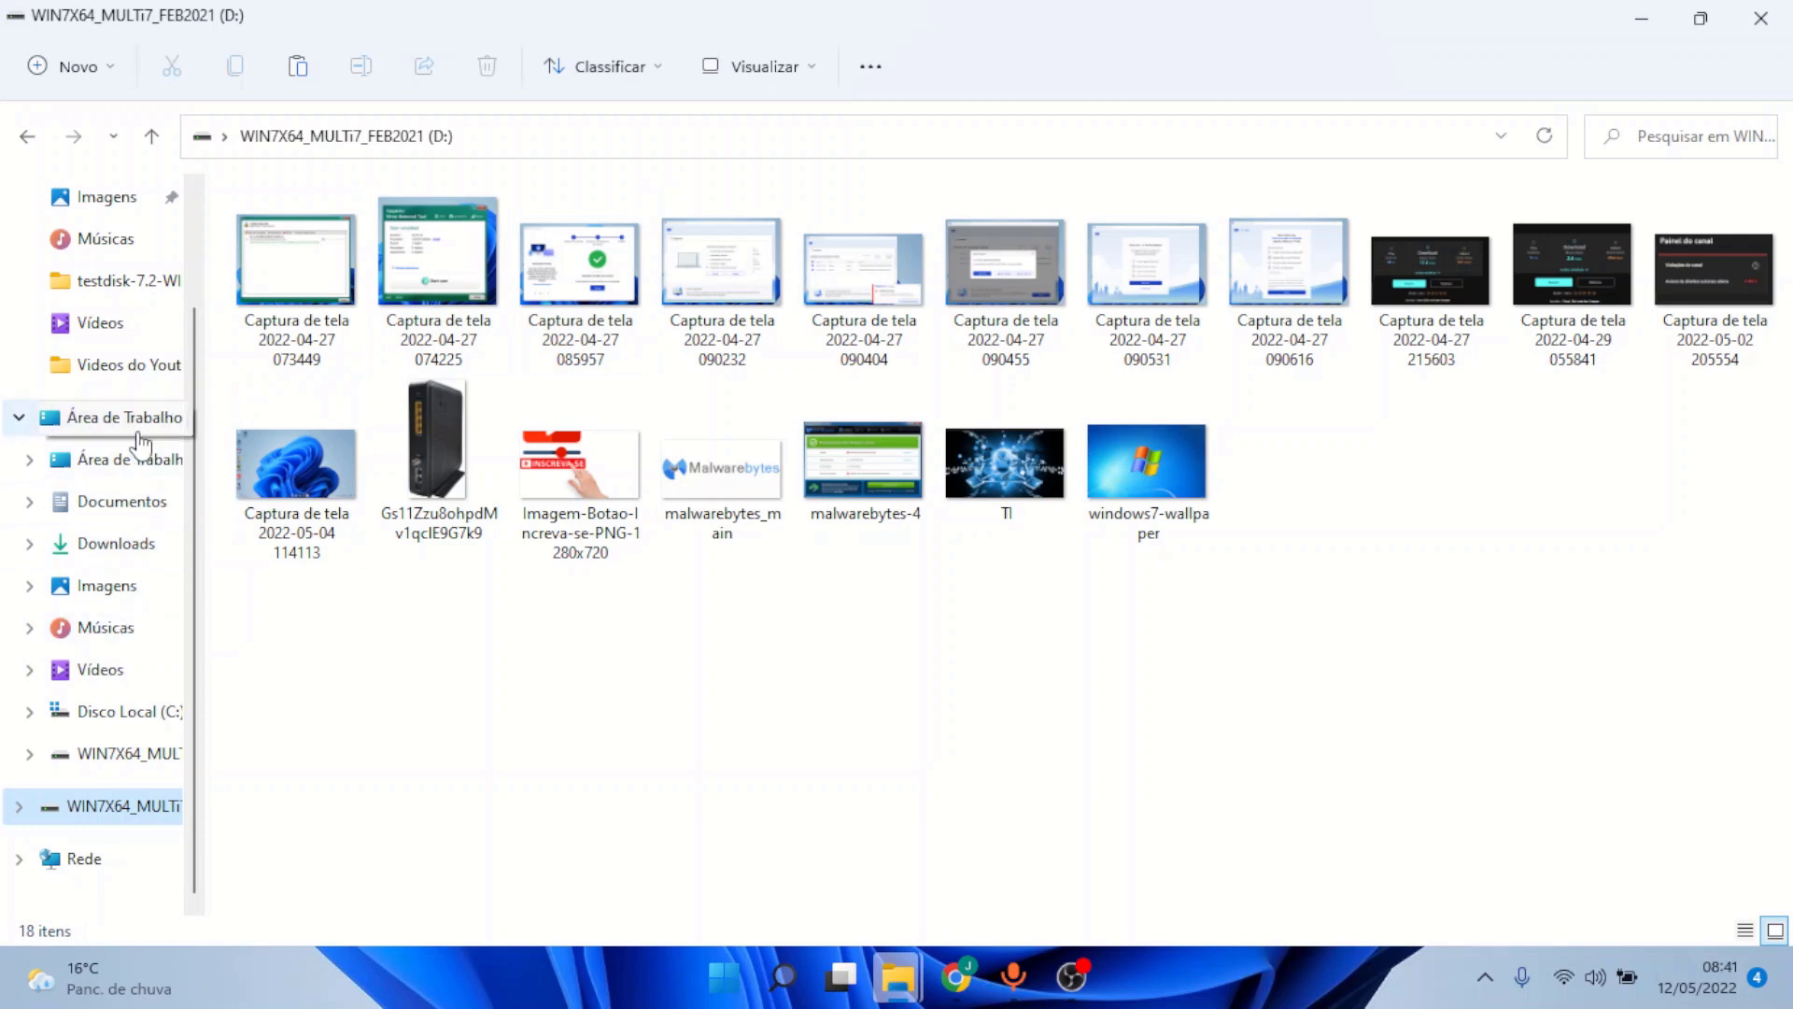
left_click(145, 431)
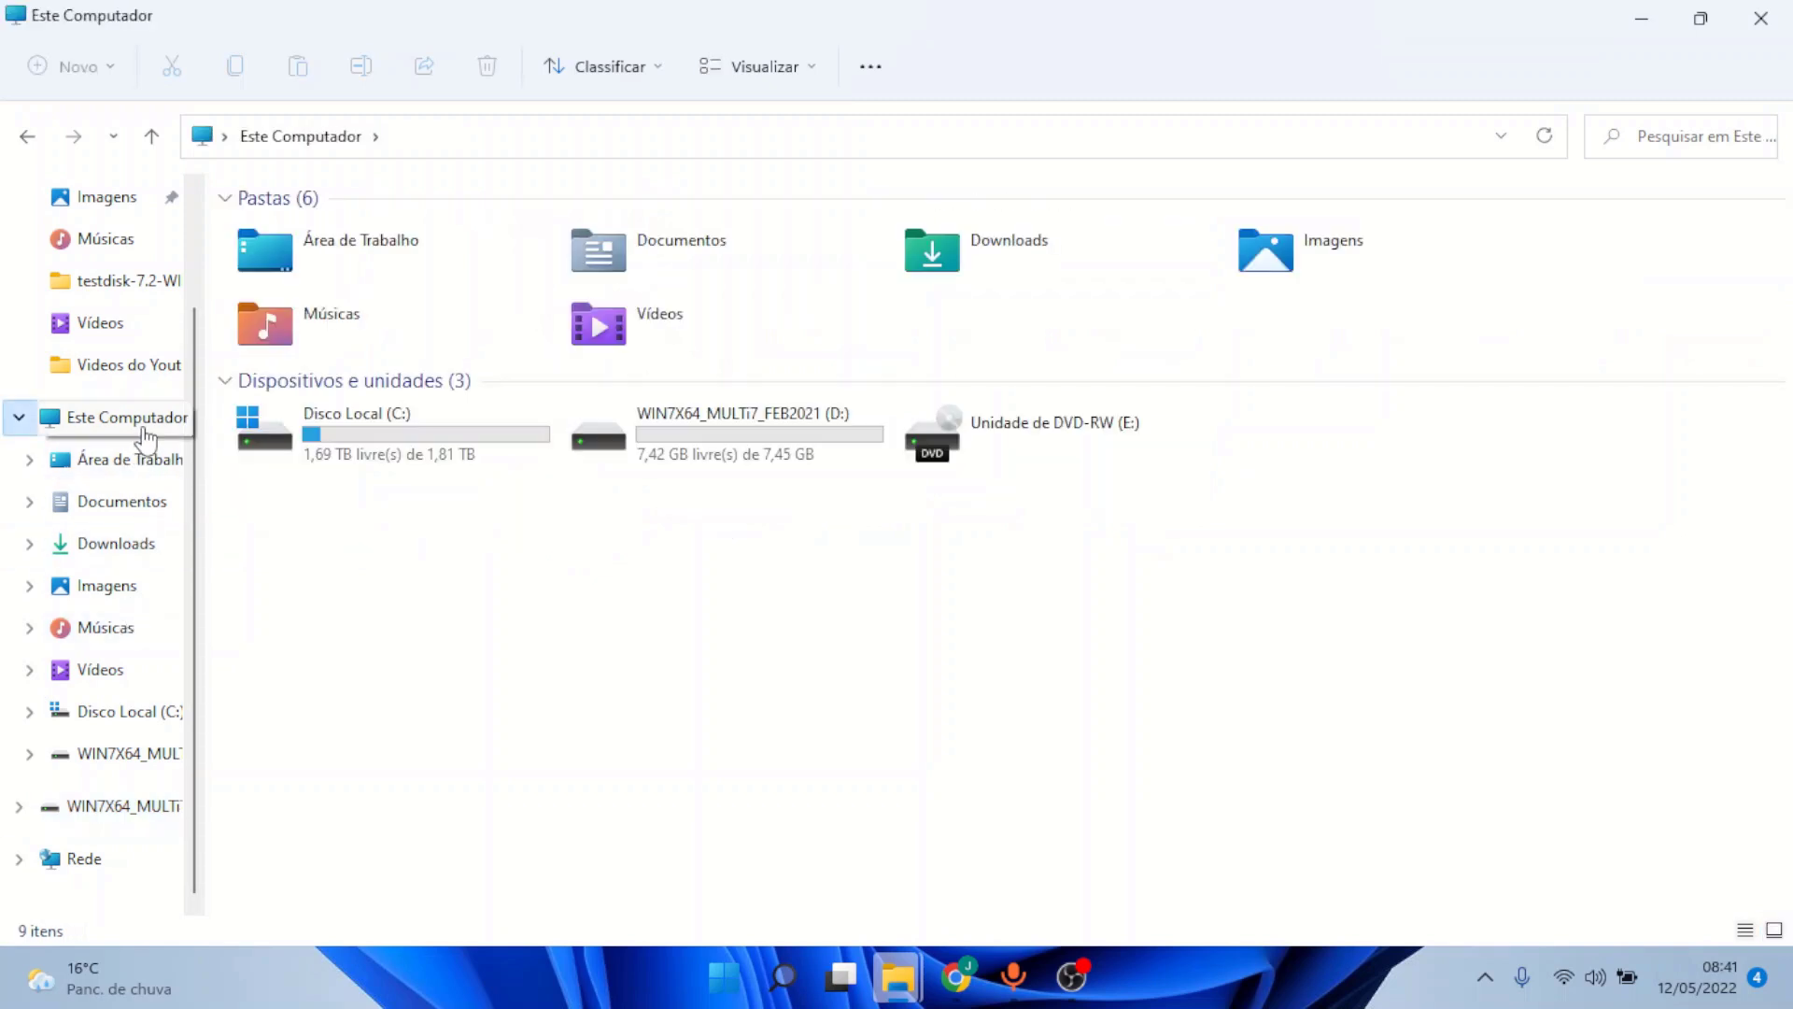
left_click(684, 424)
right_click(680, 421)
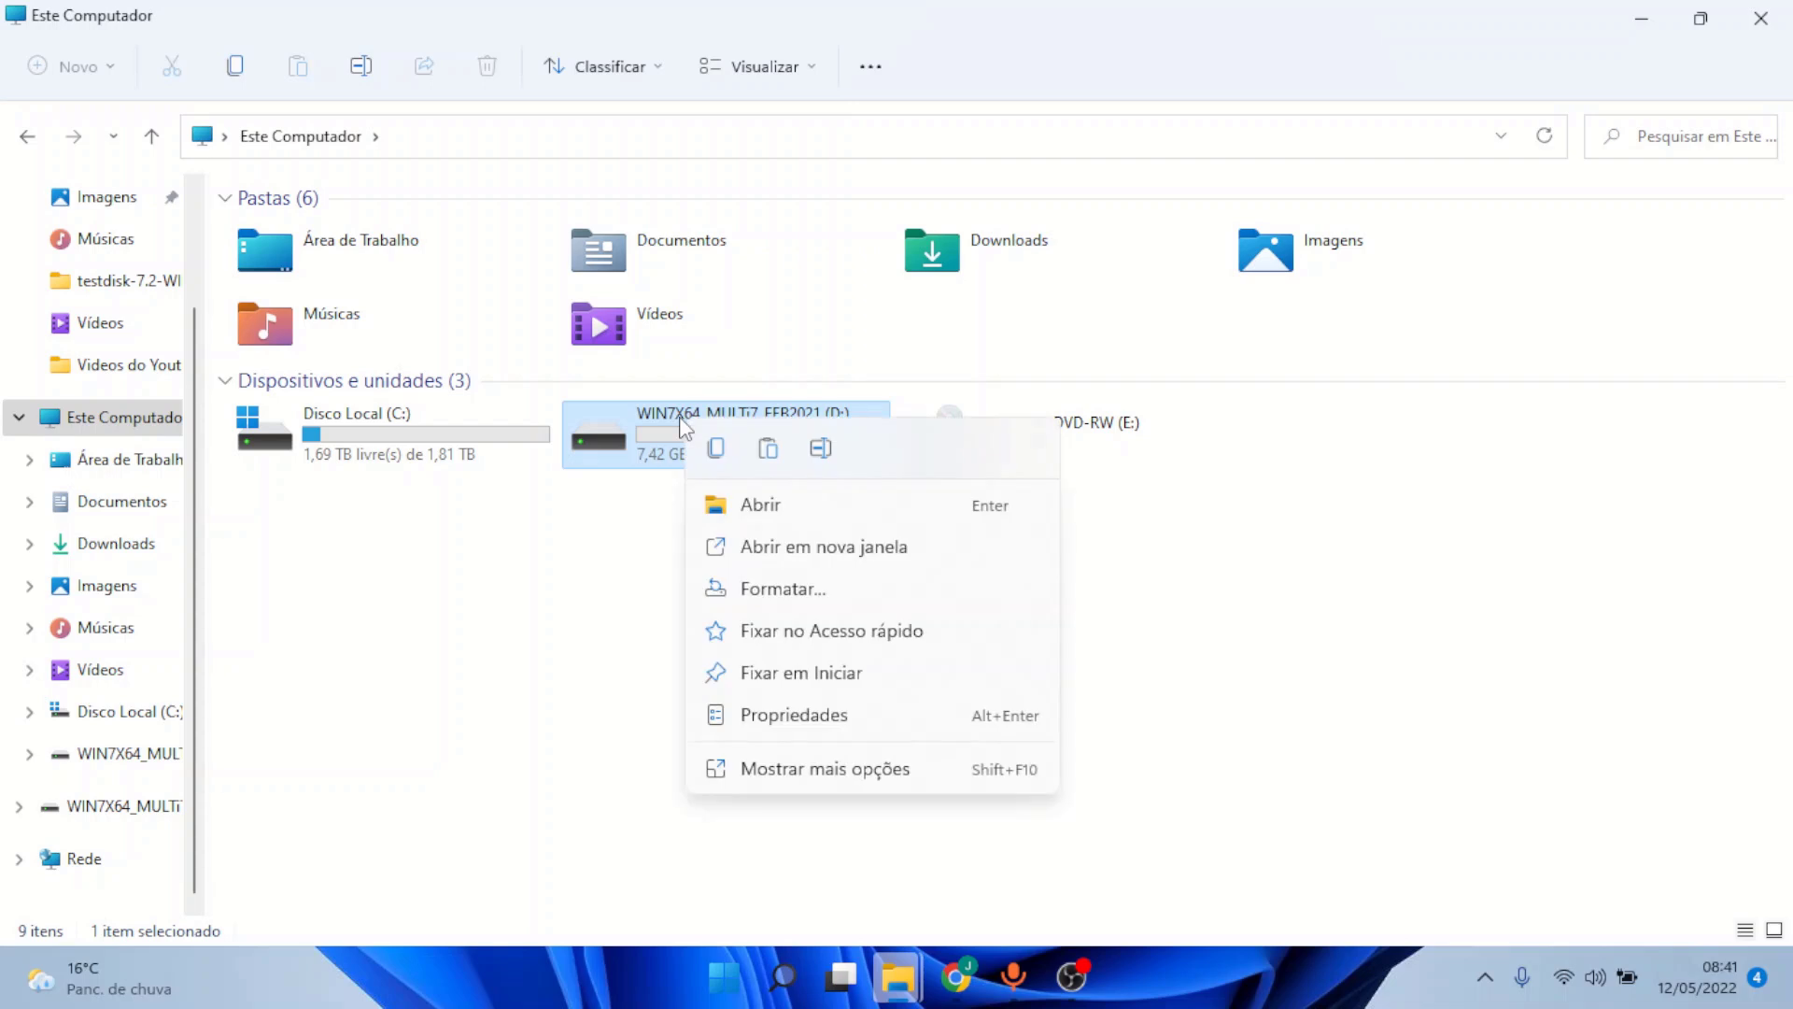
left_click(781, 599)
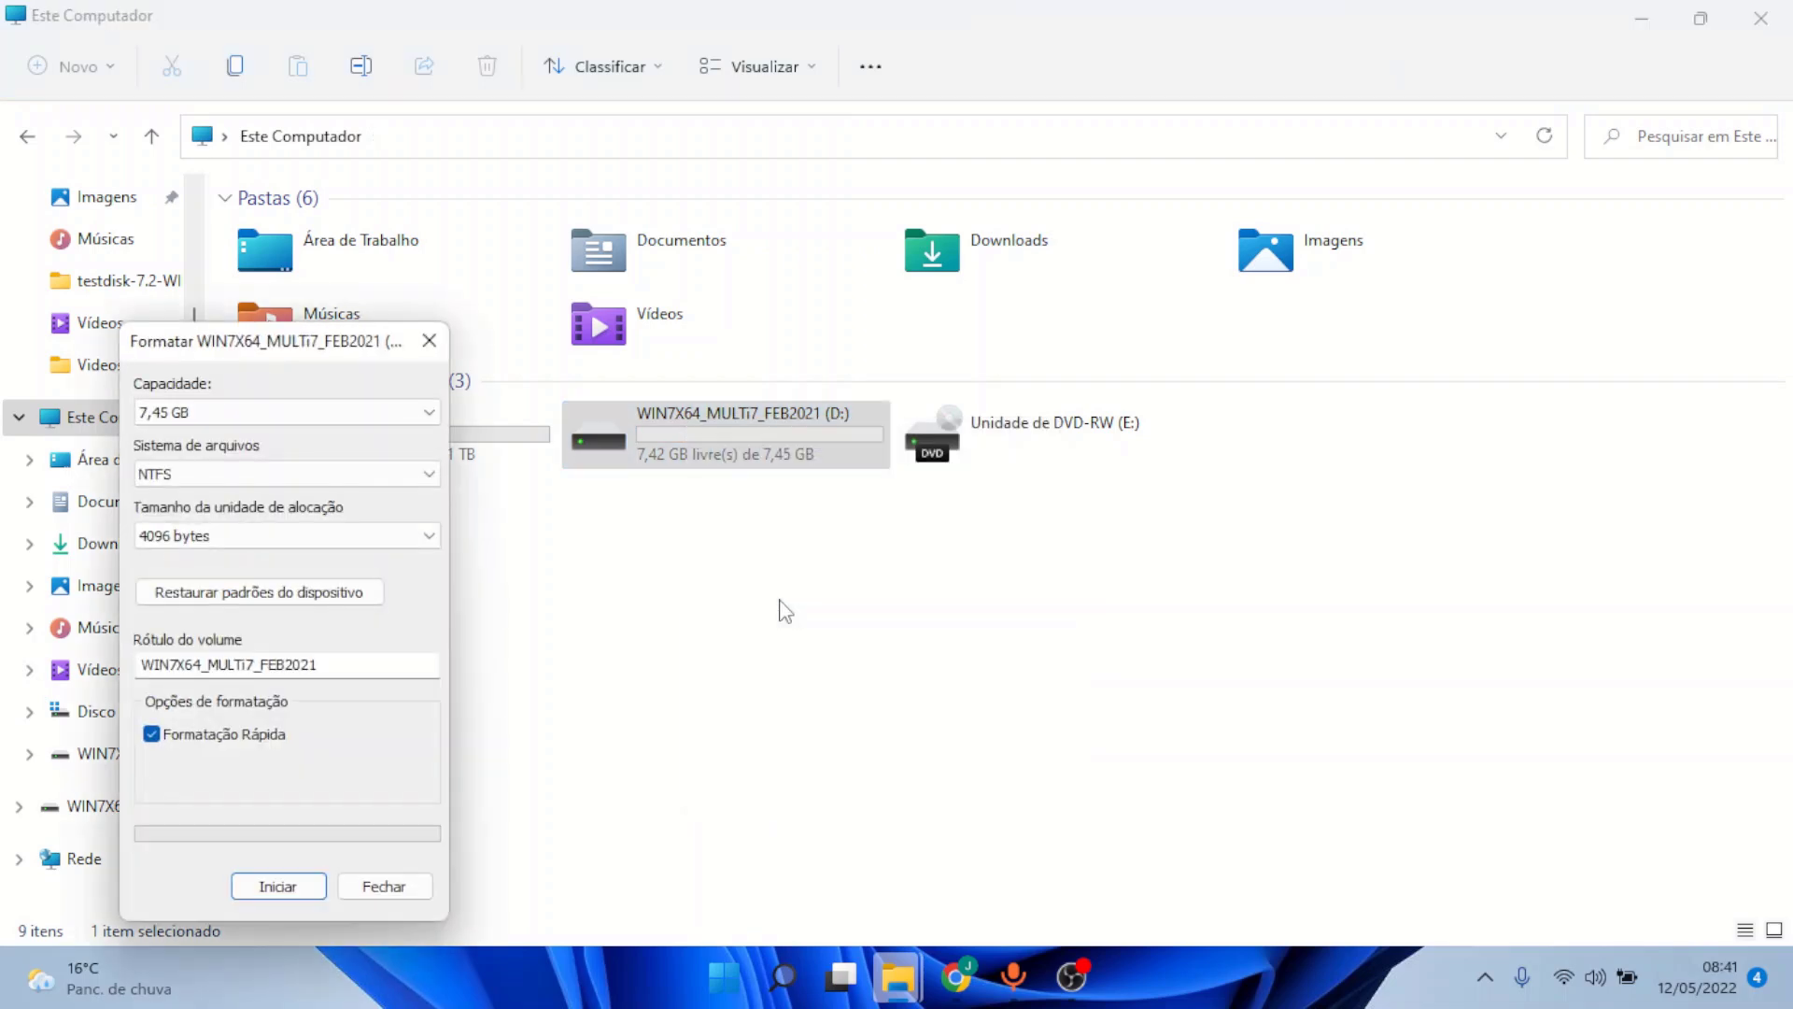
left_click(285, 886)
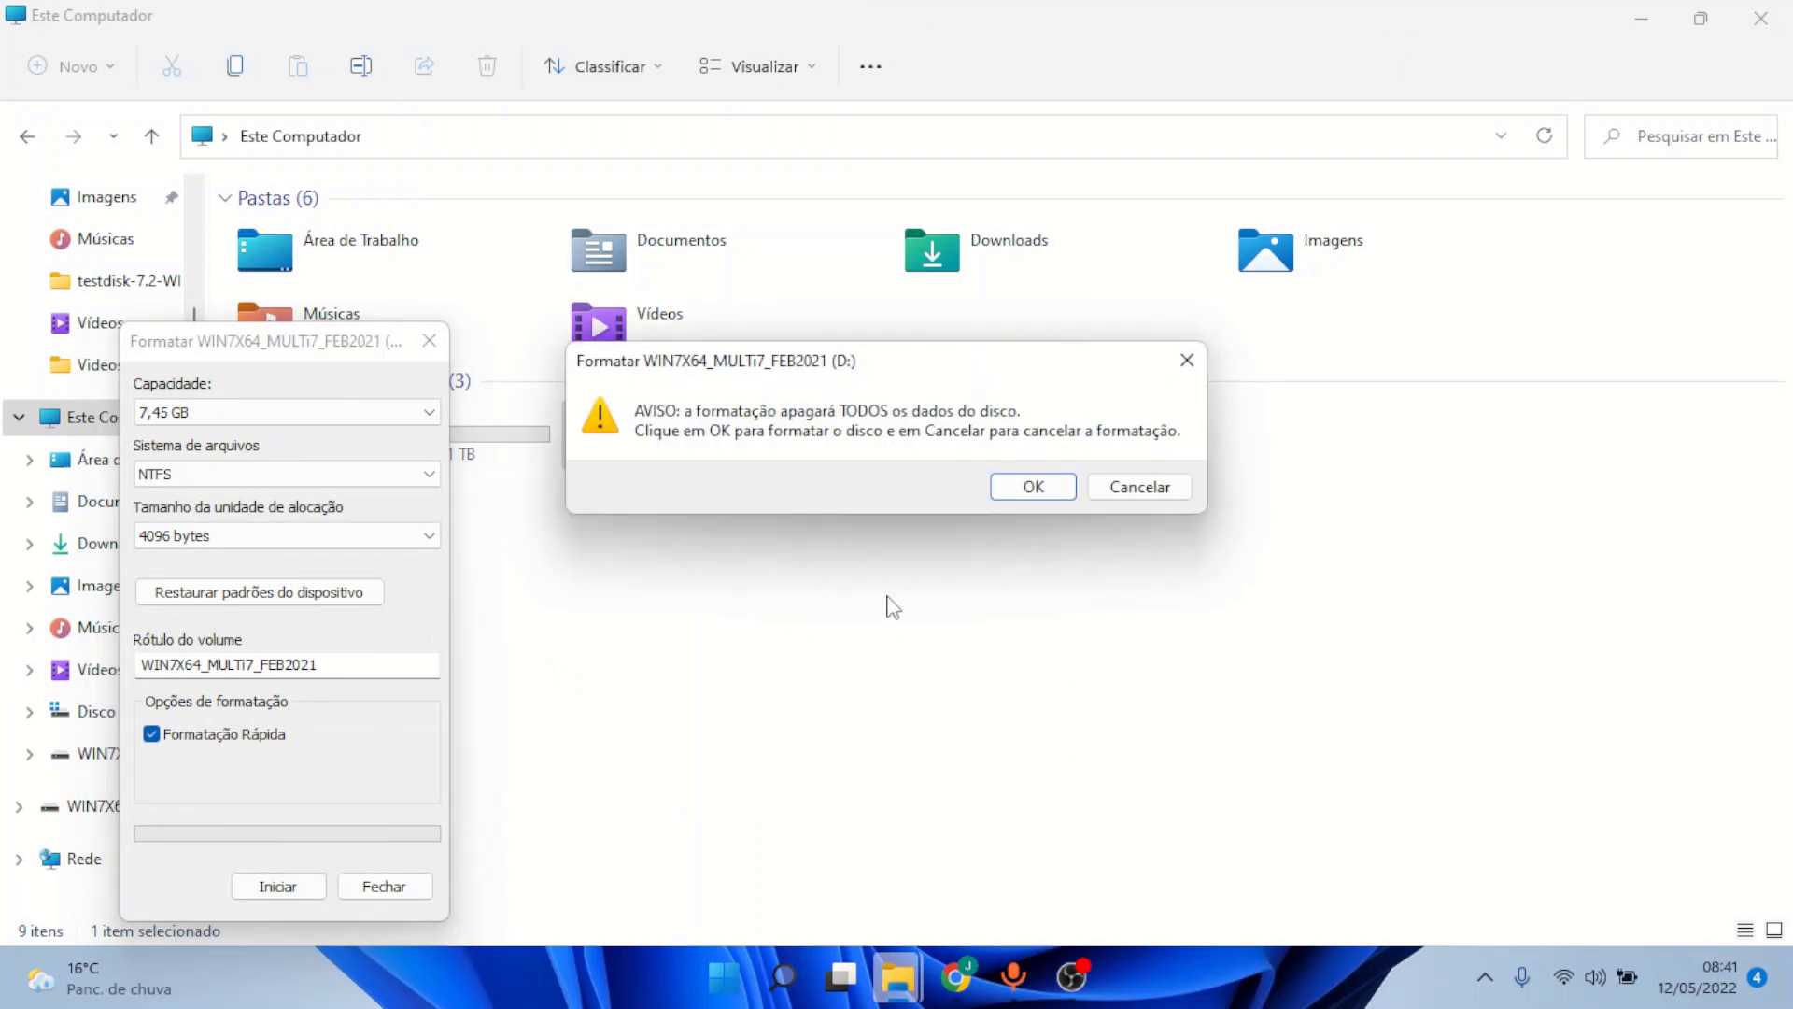
left_click(1033, 487)
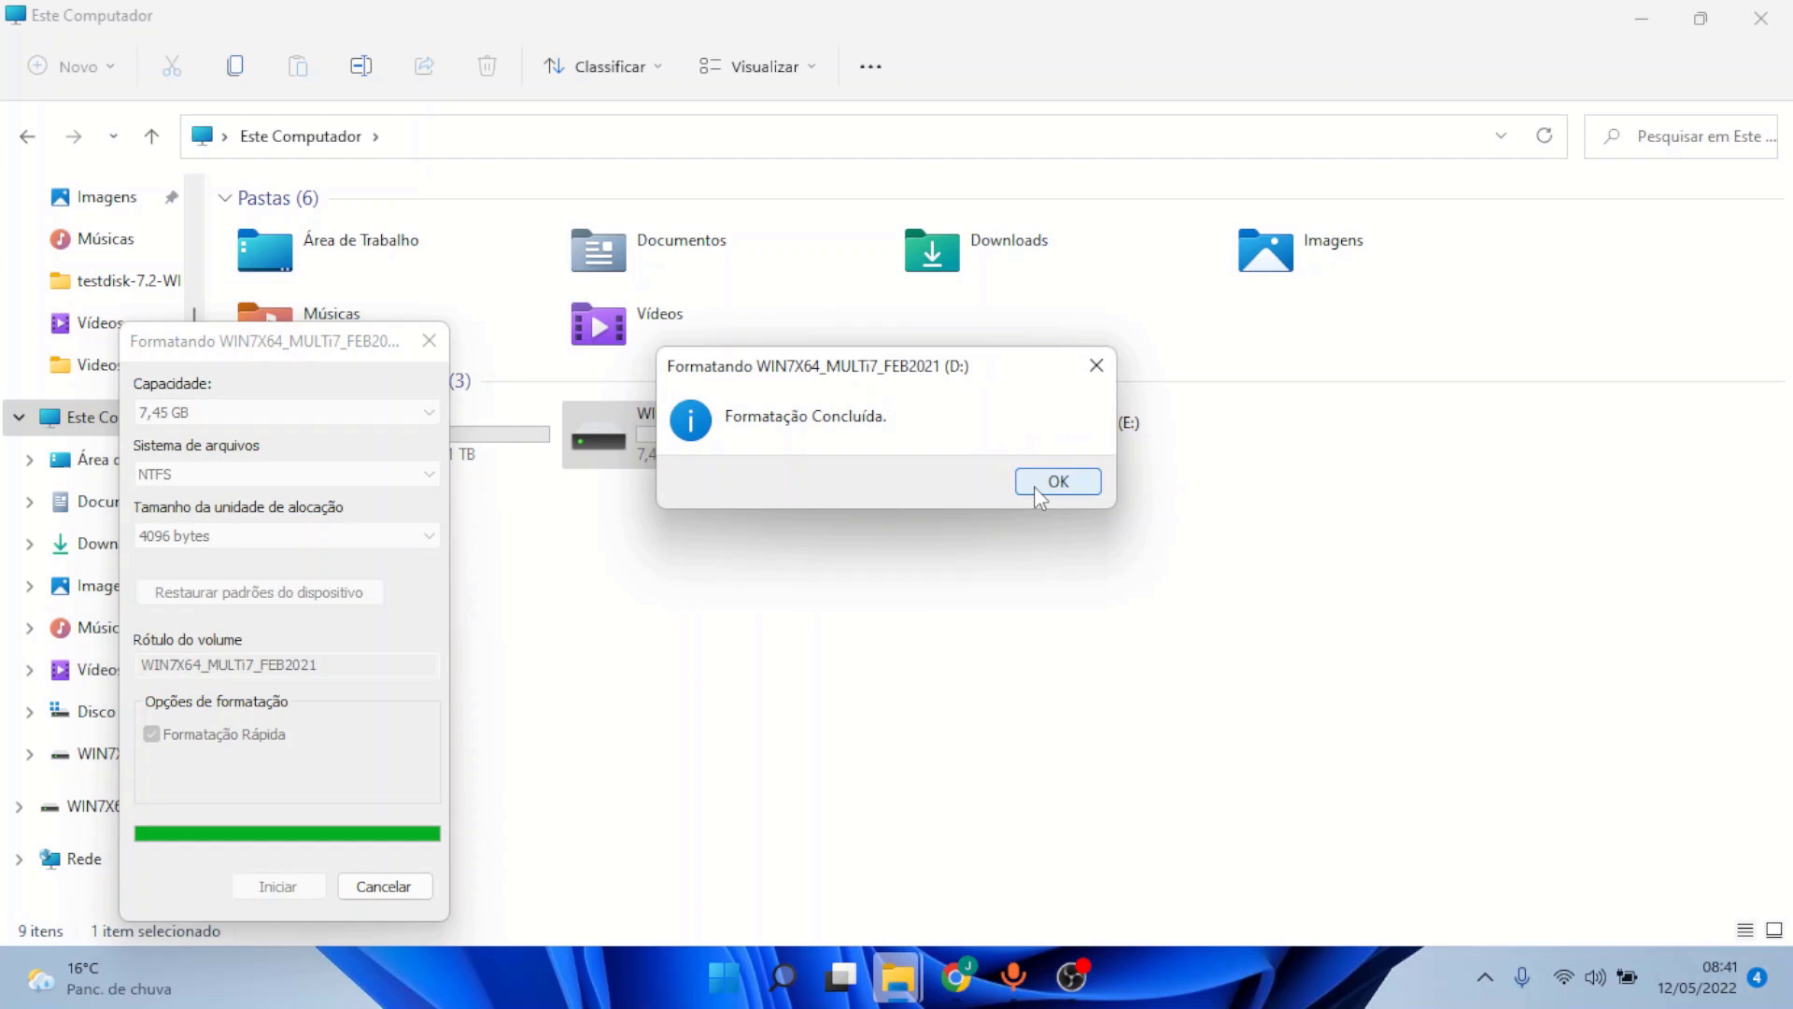
left_click(1035, 486)
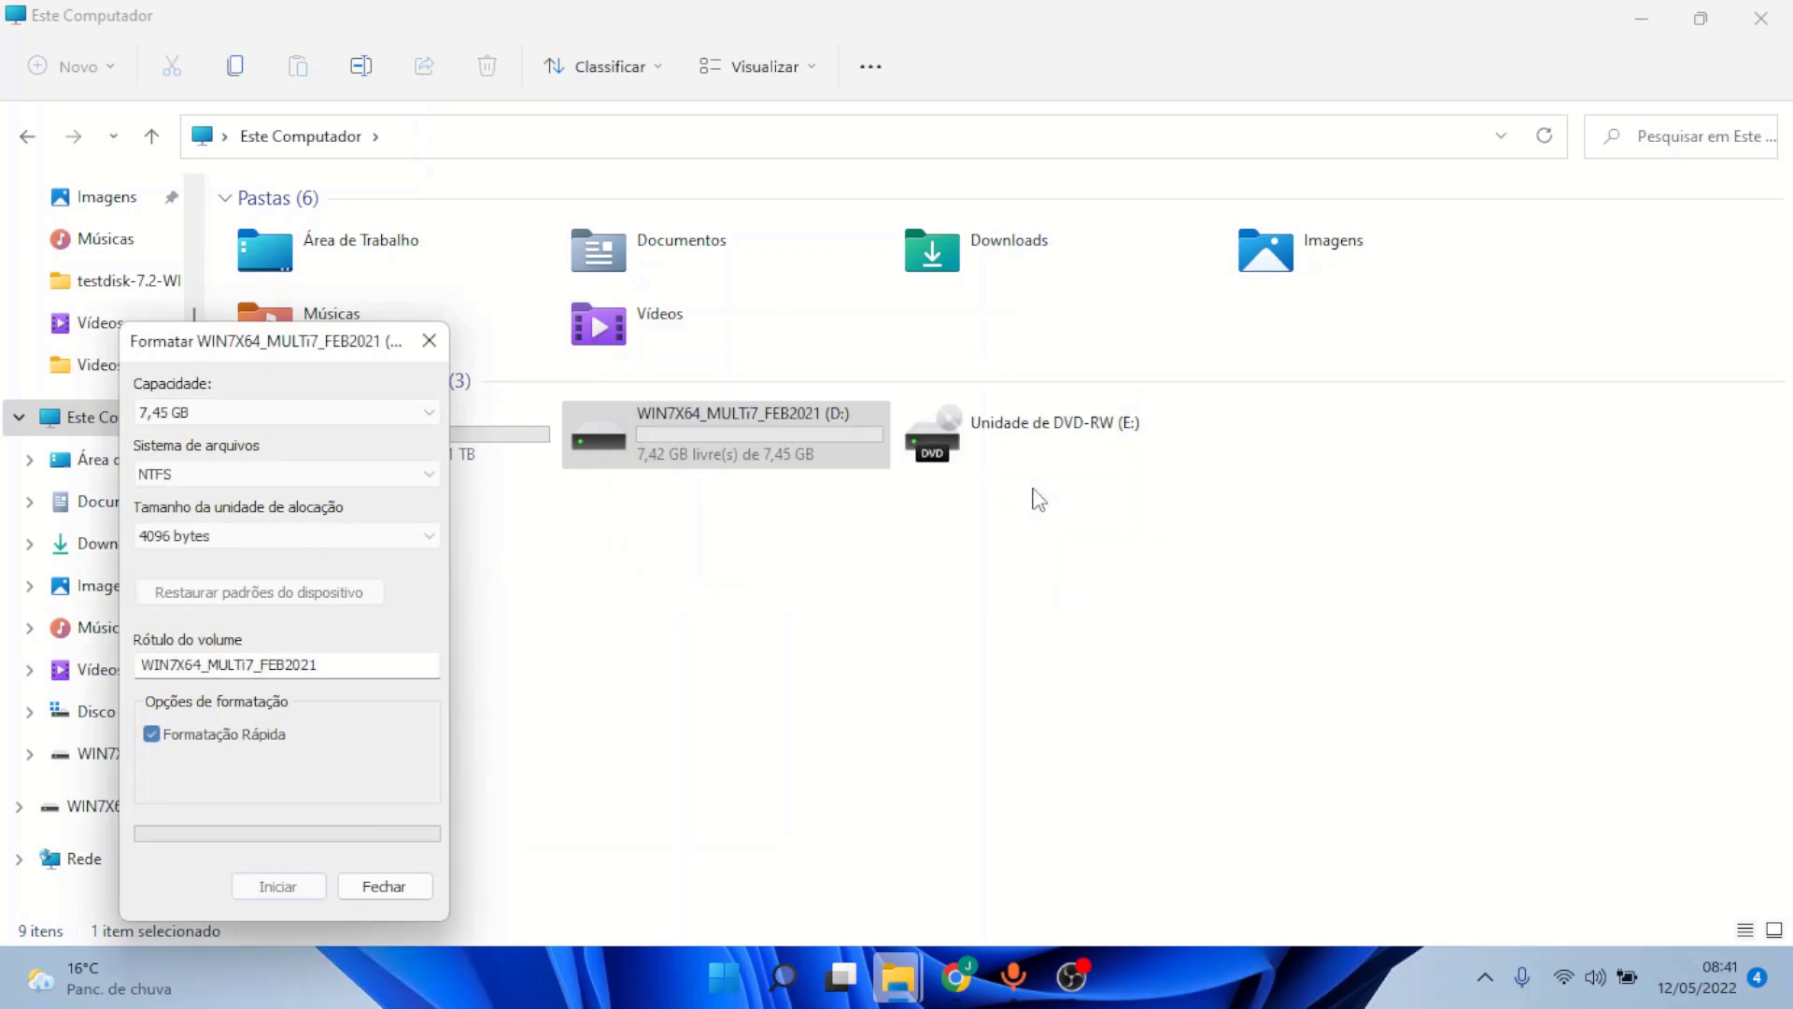
left_click(427, 338)
double_click(656, 456)
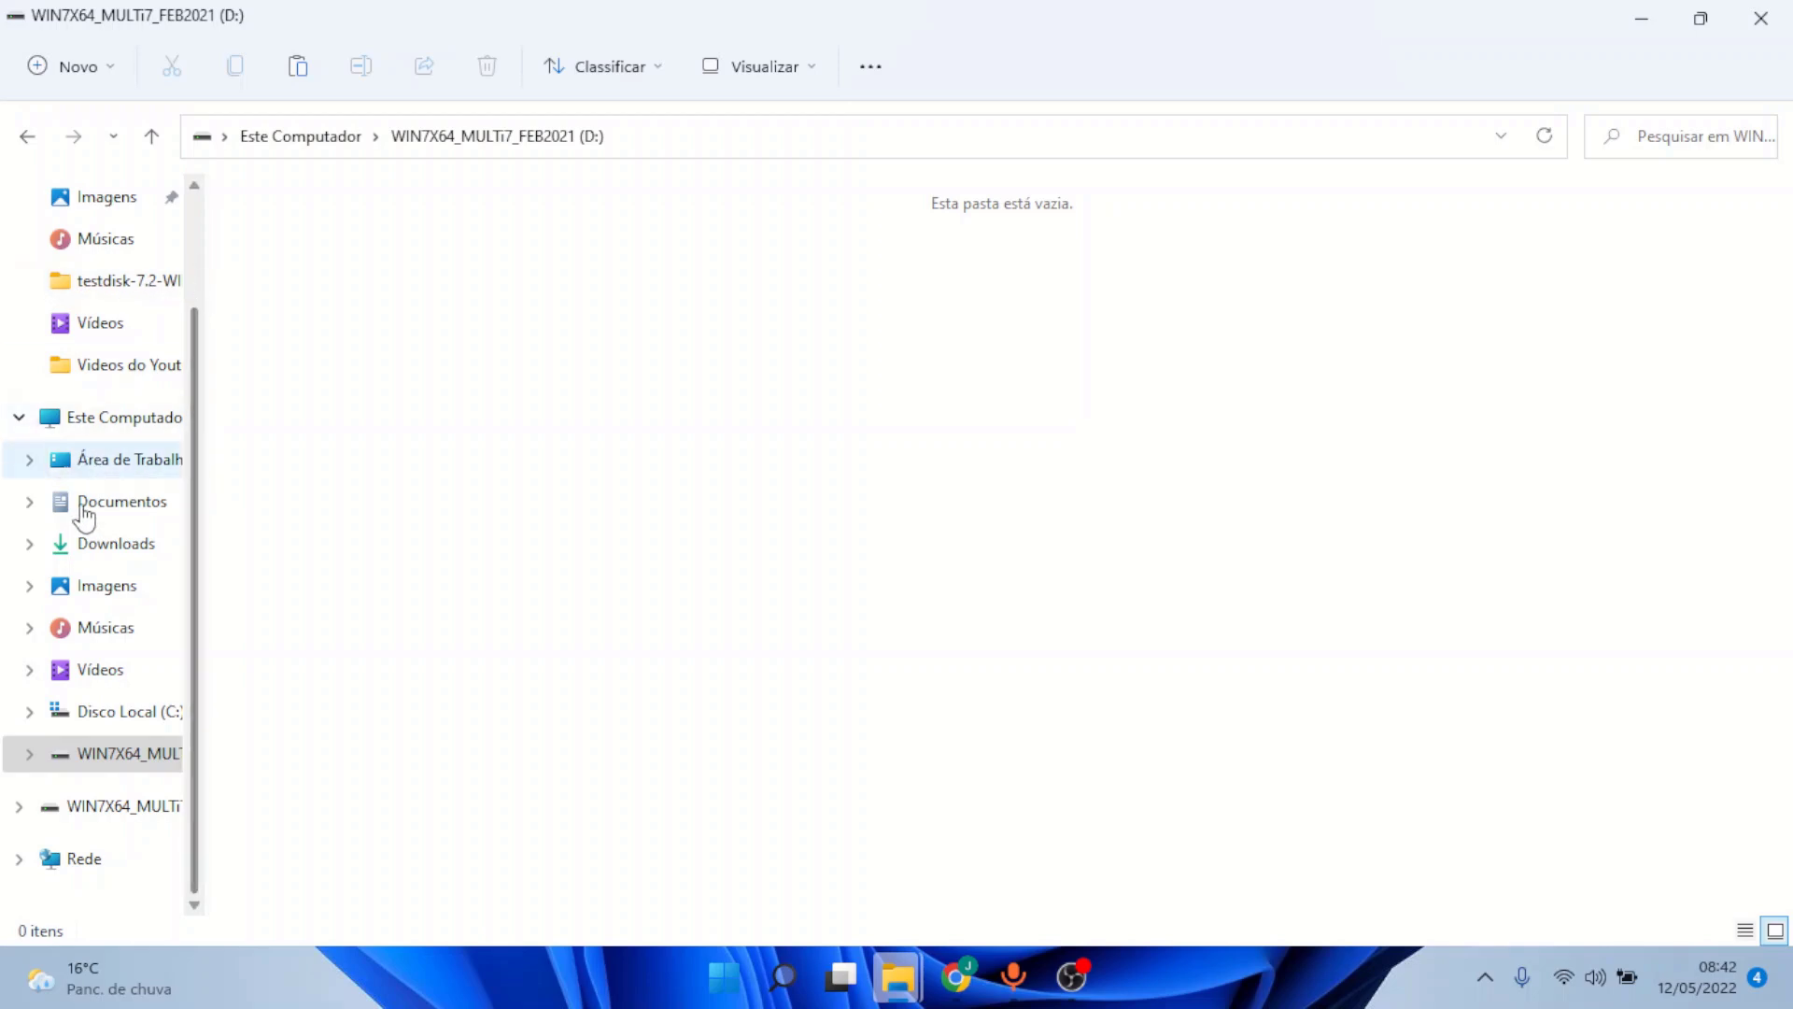
Return to the testdisk-7.2-WIP folder in Downloads and locate the PhotoRec applications
left_click(88, 557)
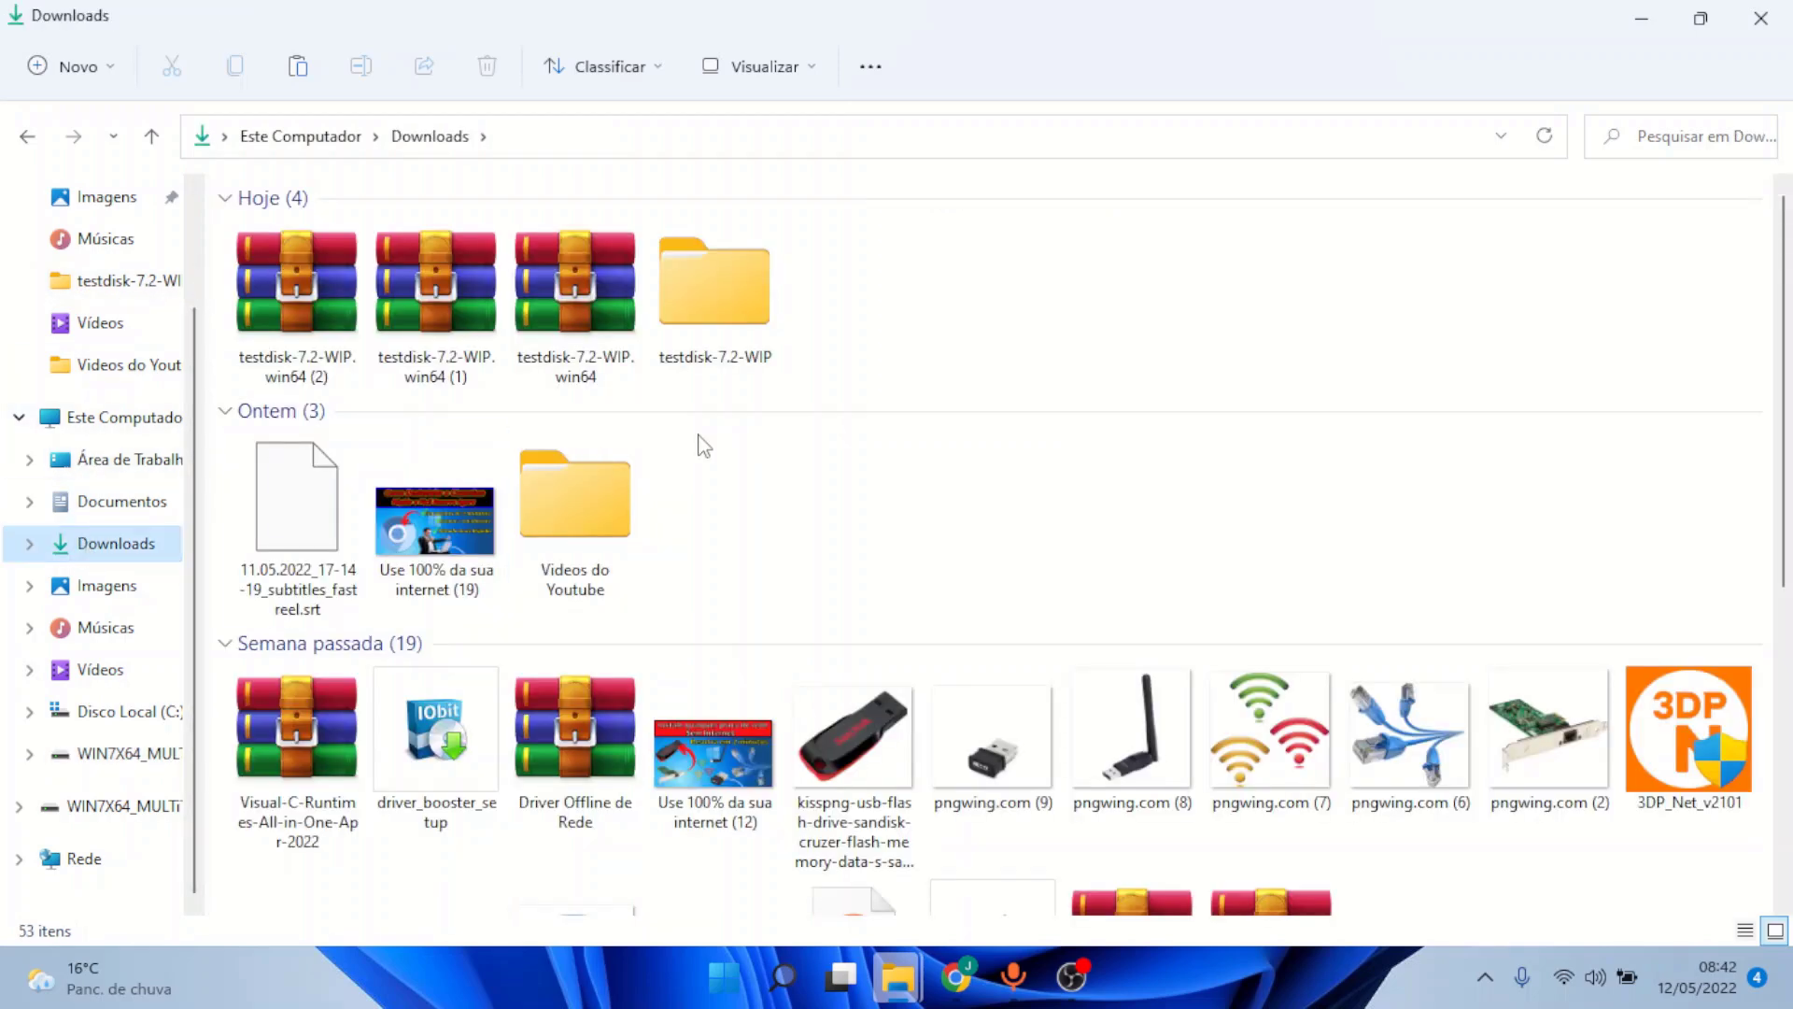
double_click(731, 317)
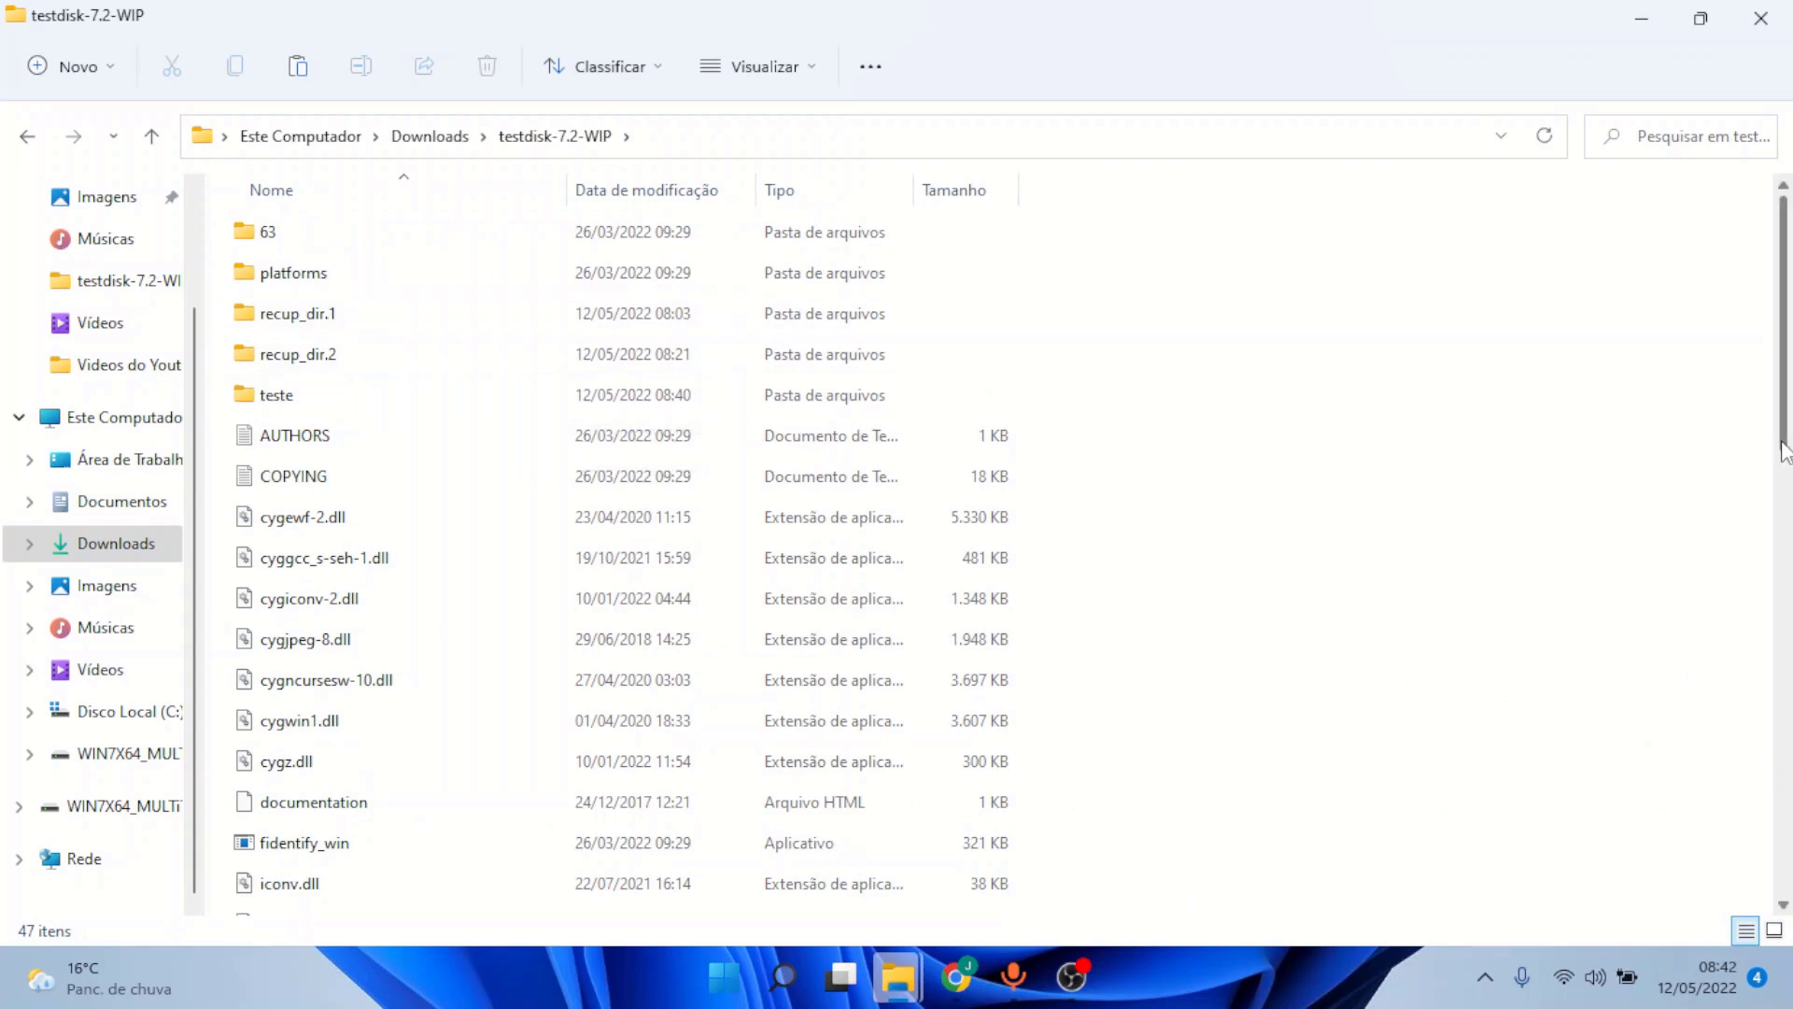
scroll(1697, 764, "down", 8)
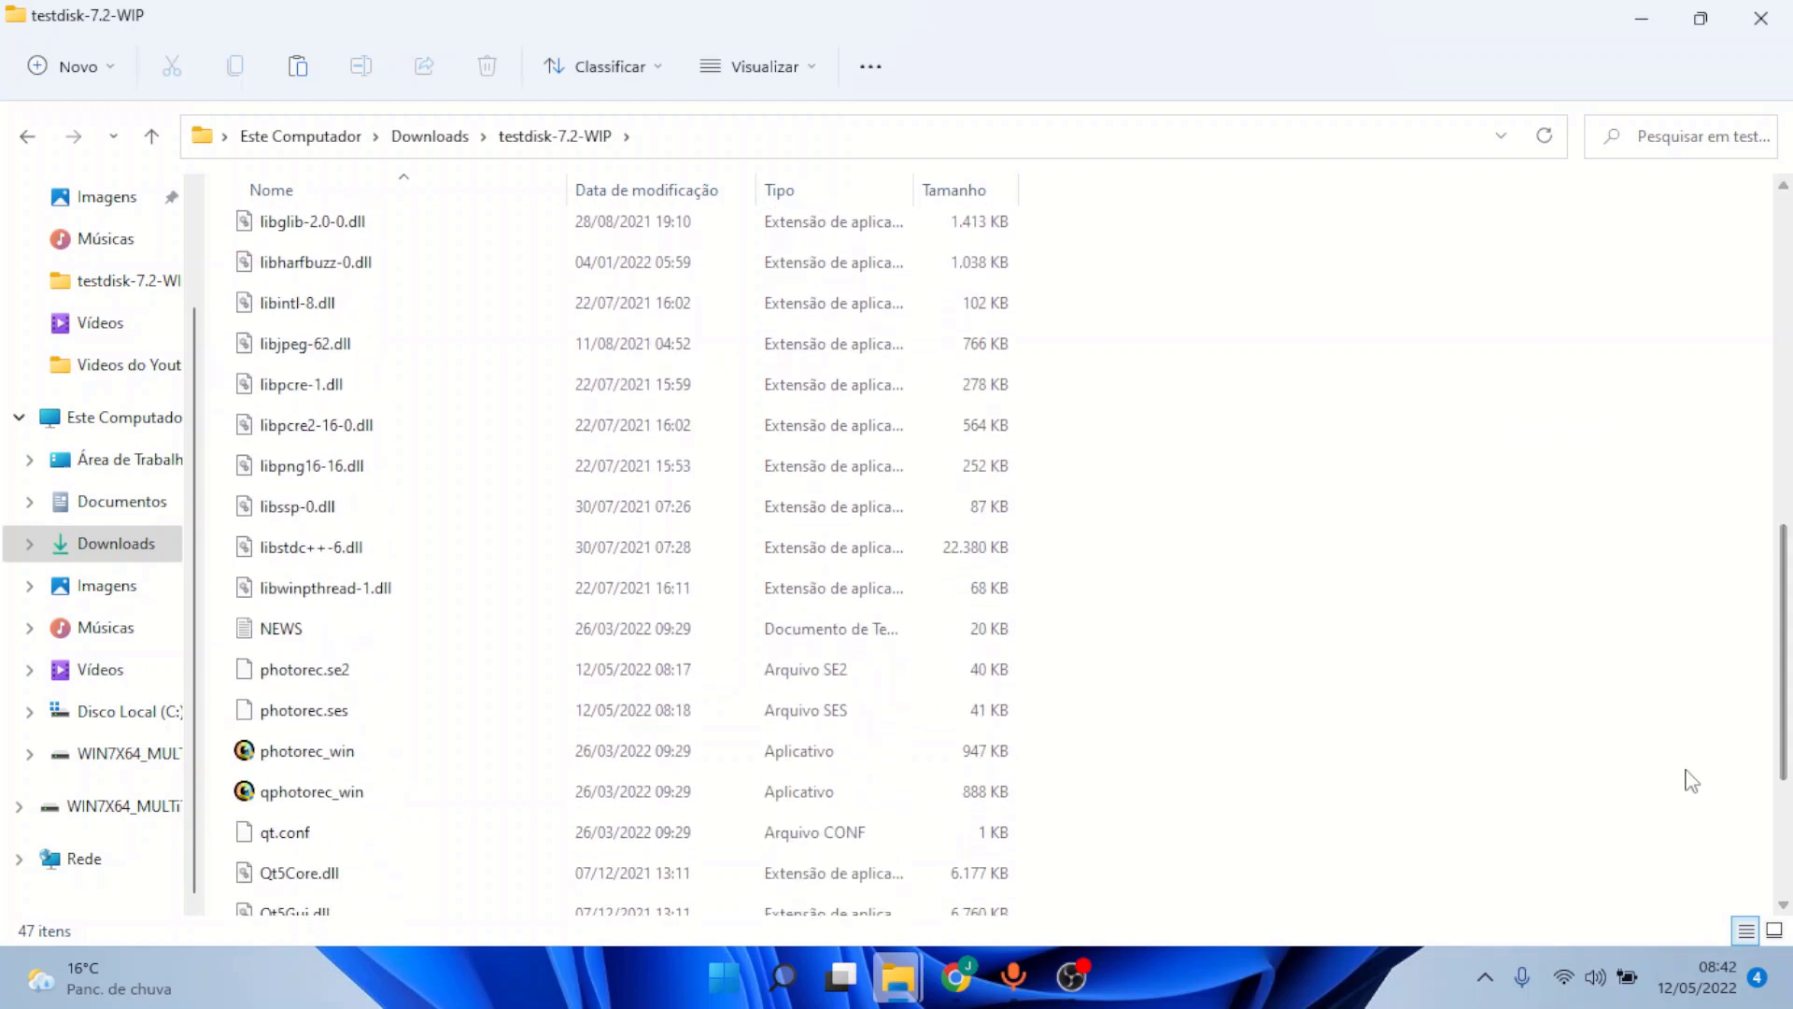
left_click(320, 753)
right_click(317, 752)
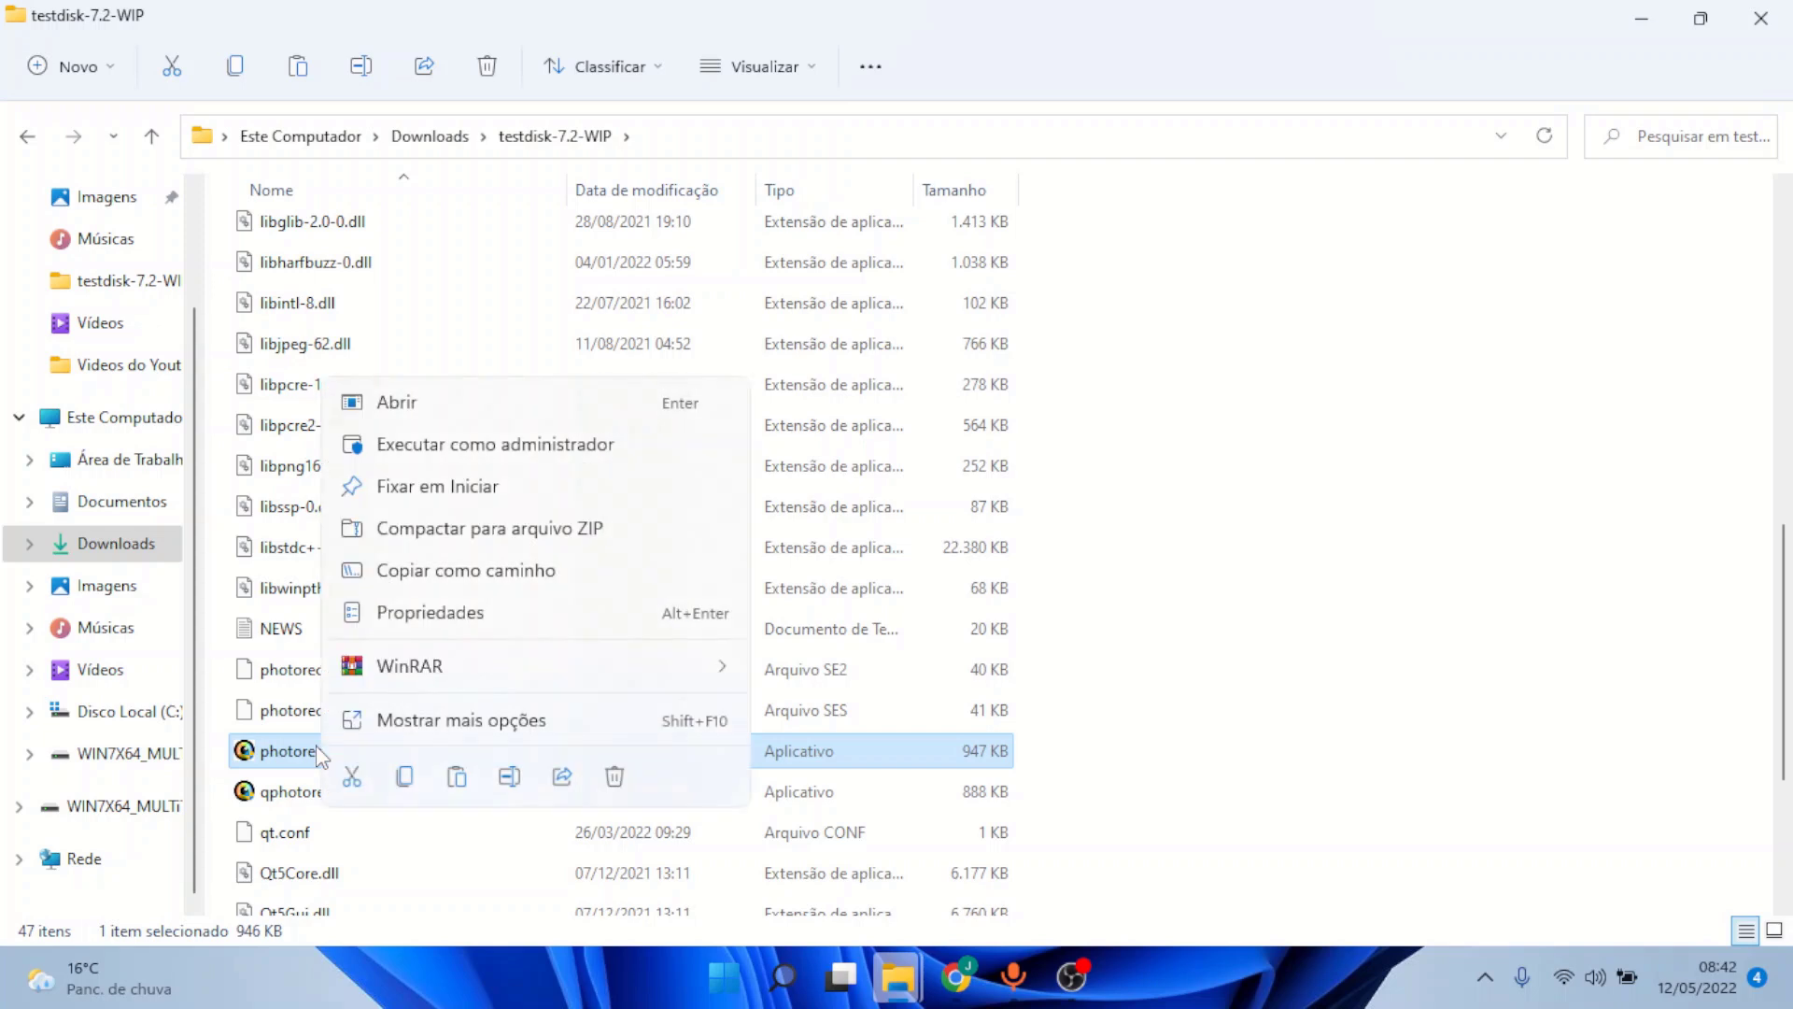
left_click(570, 439)
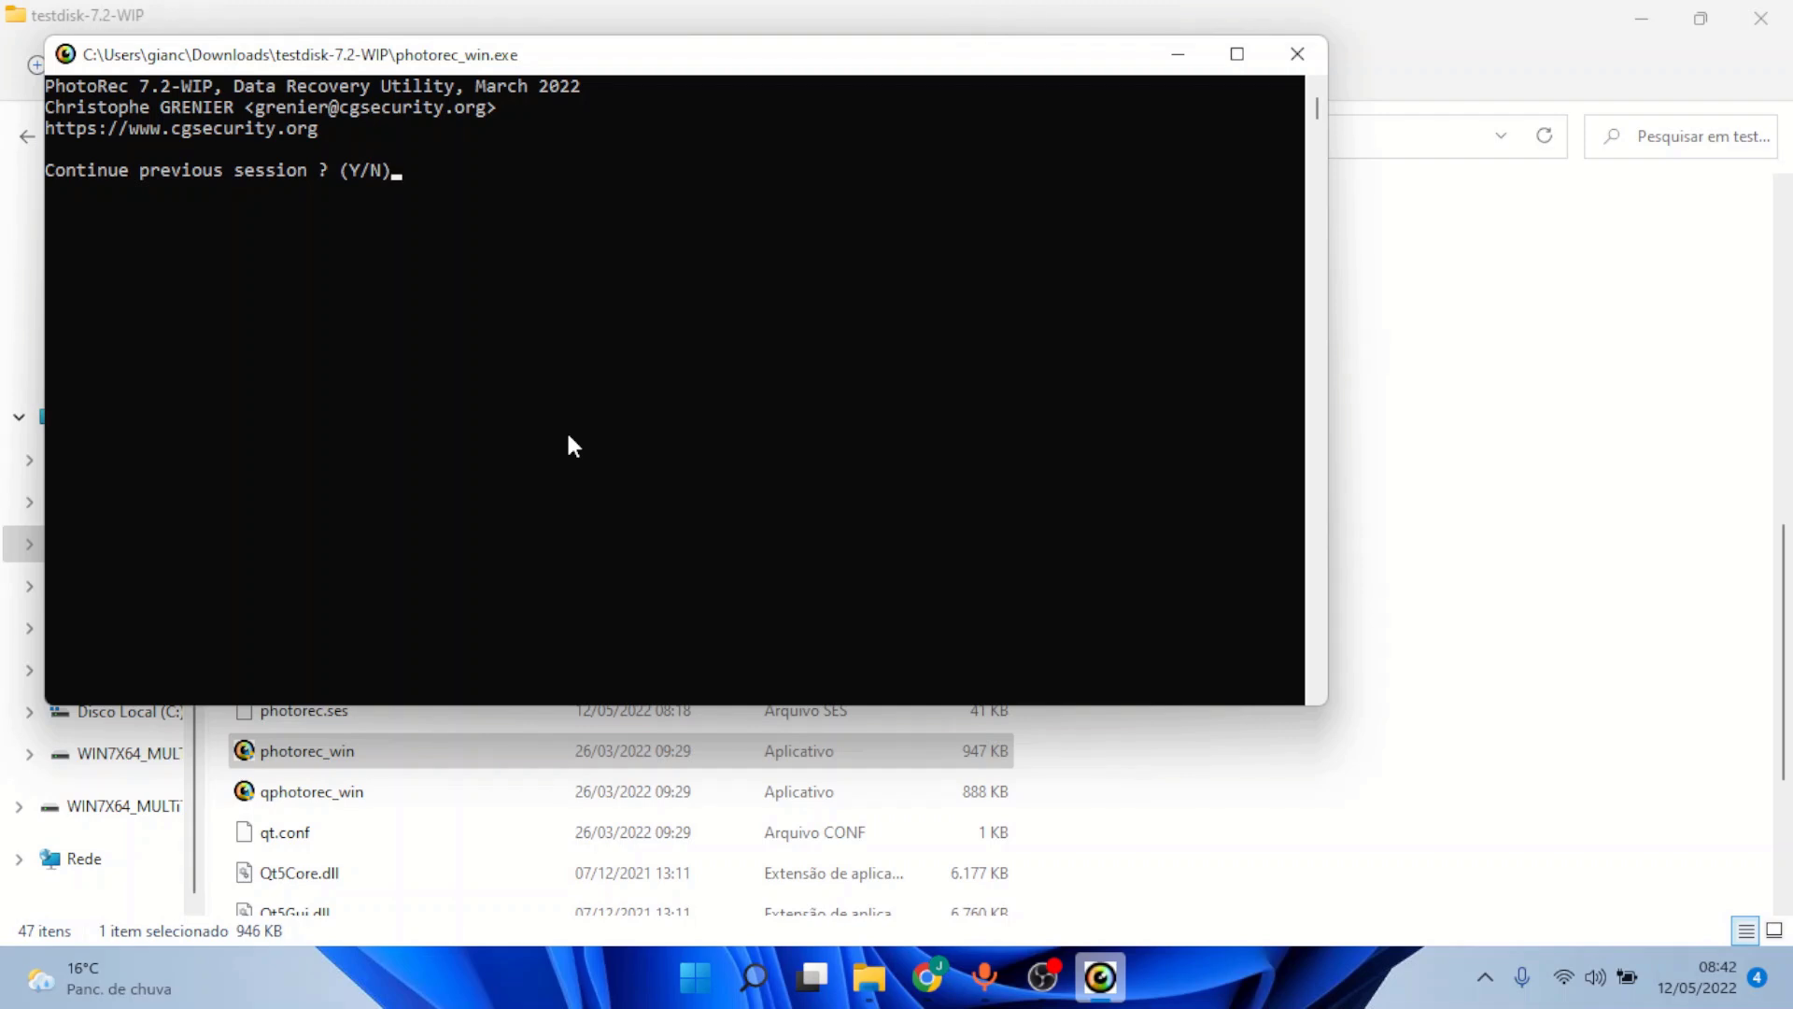
key("y")
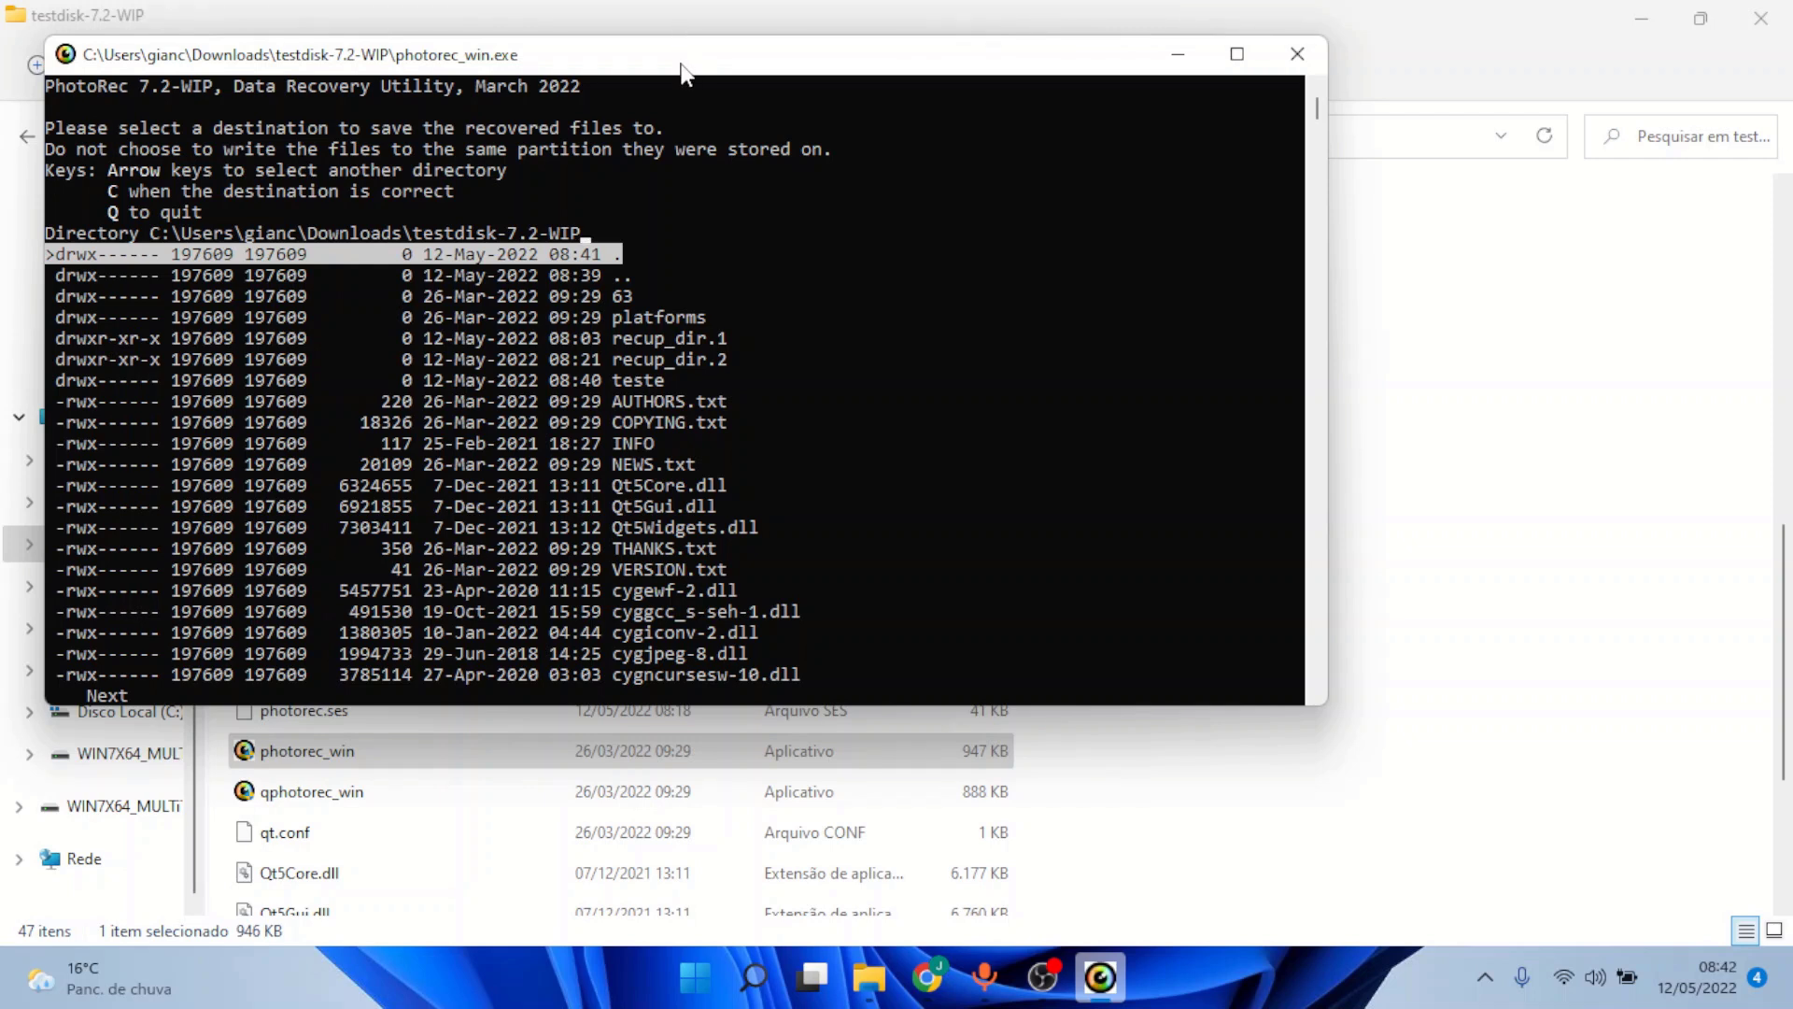
left_click_drag(681, 54, 955, 111)
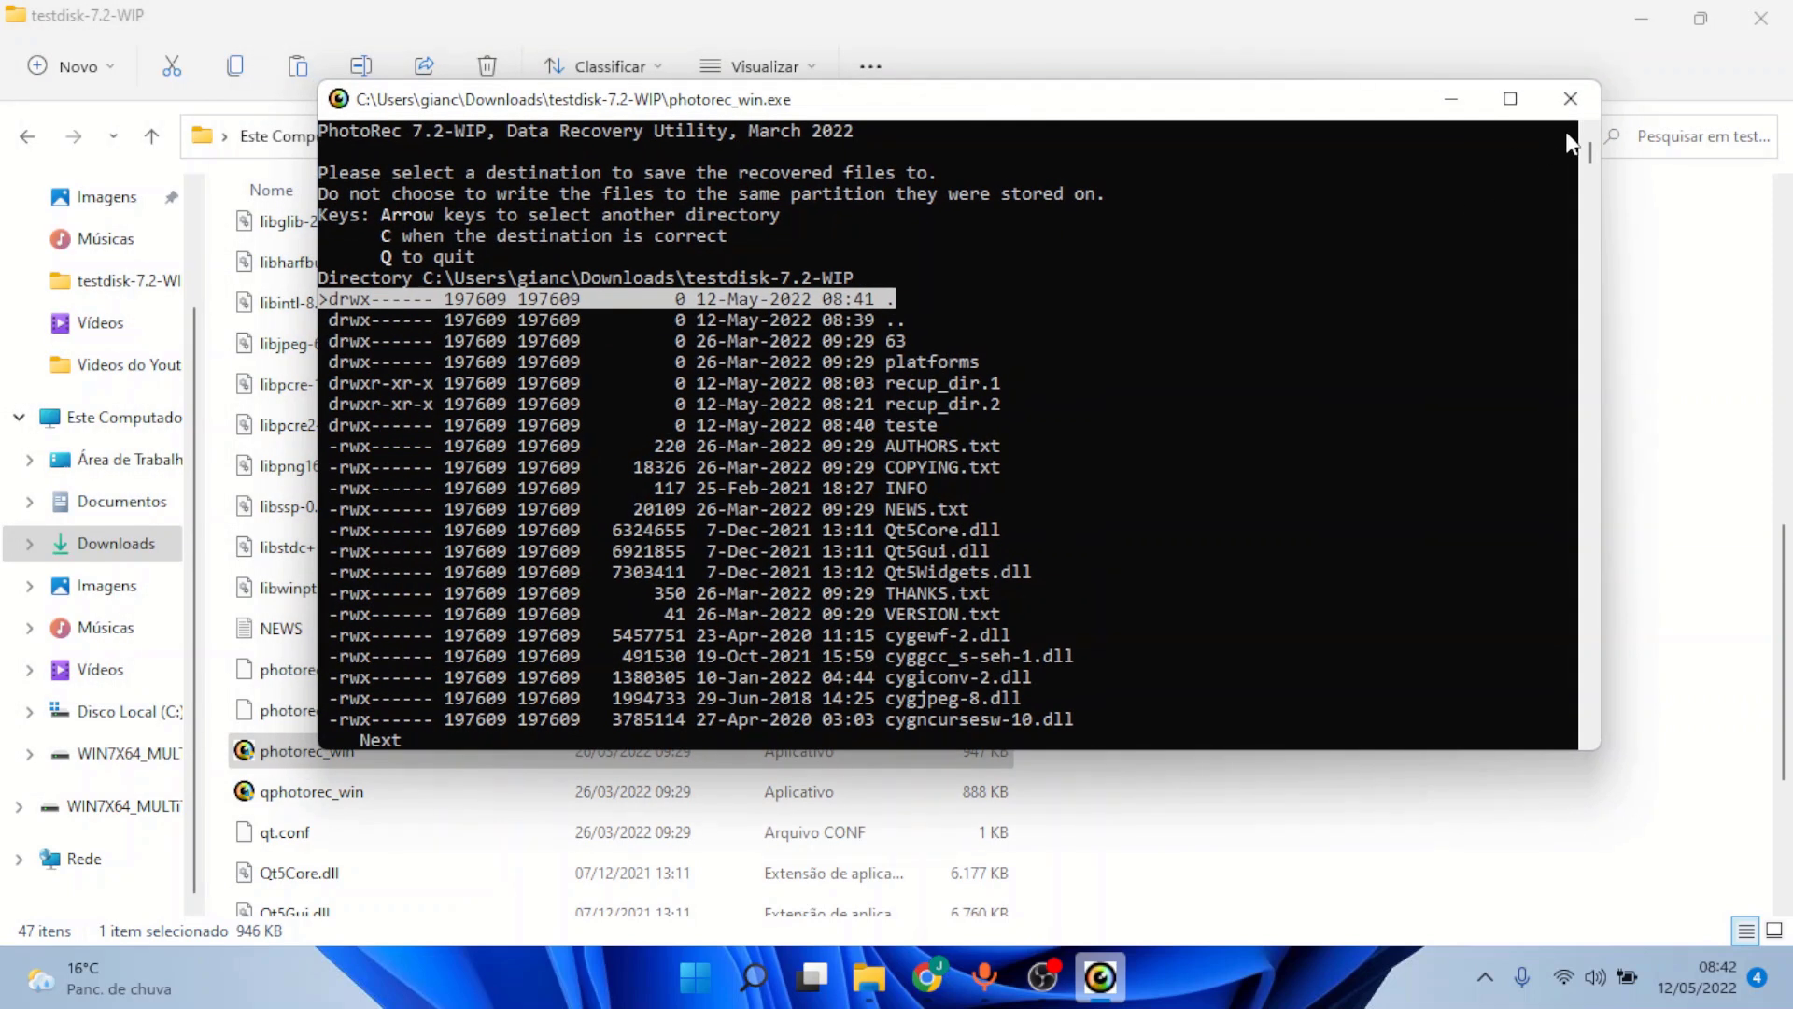
left_click(1570, 98)
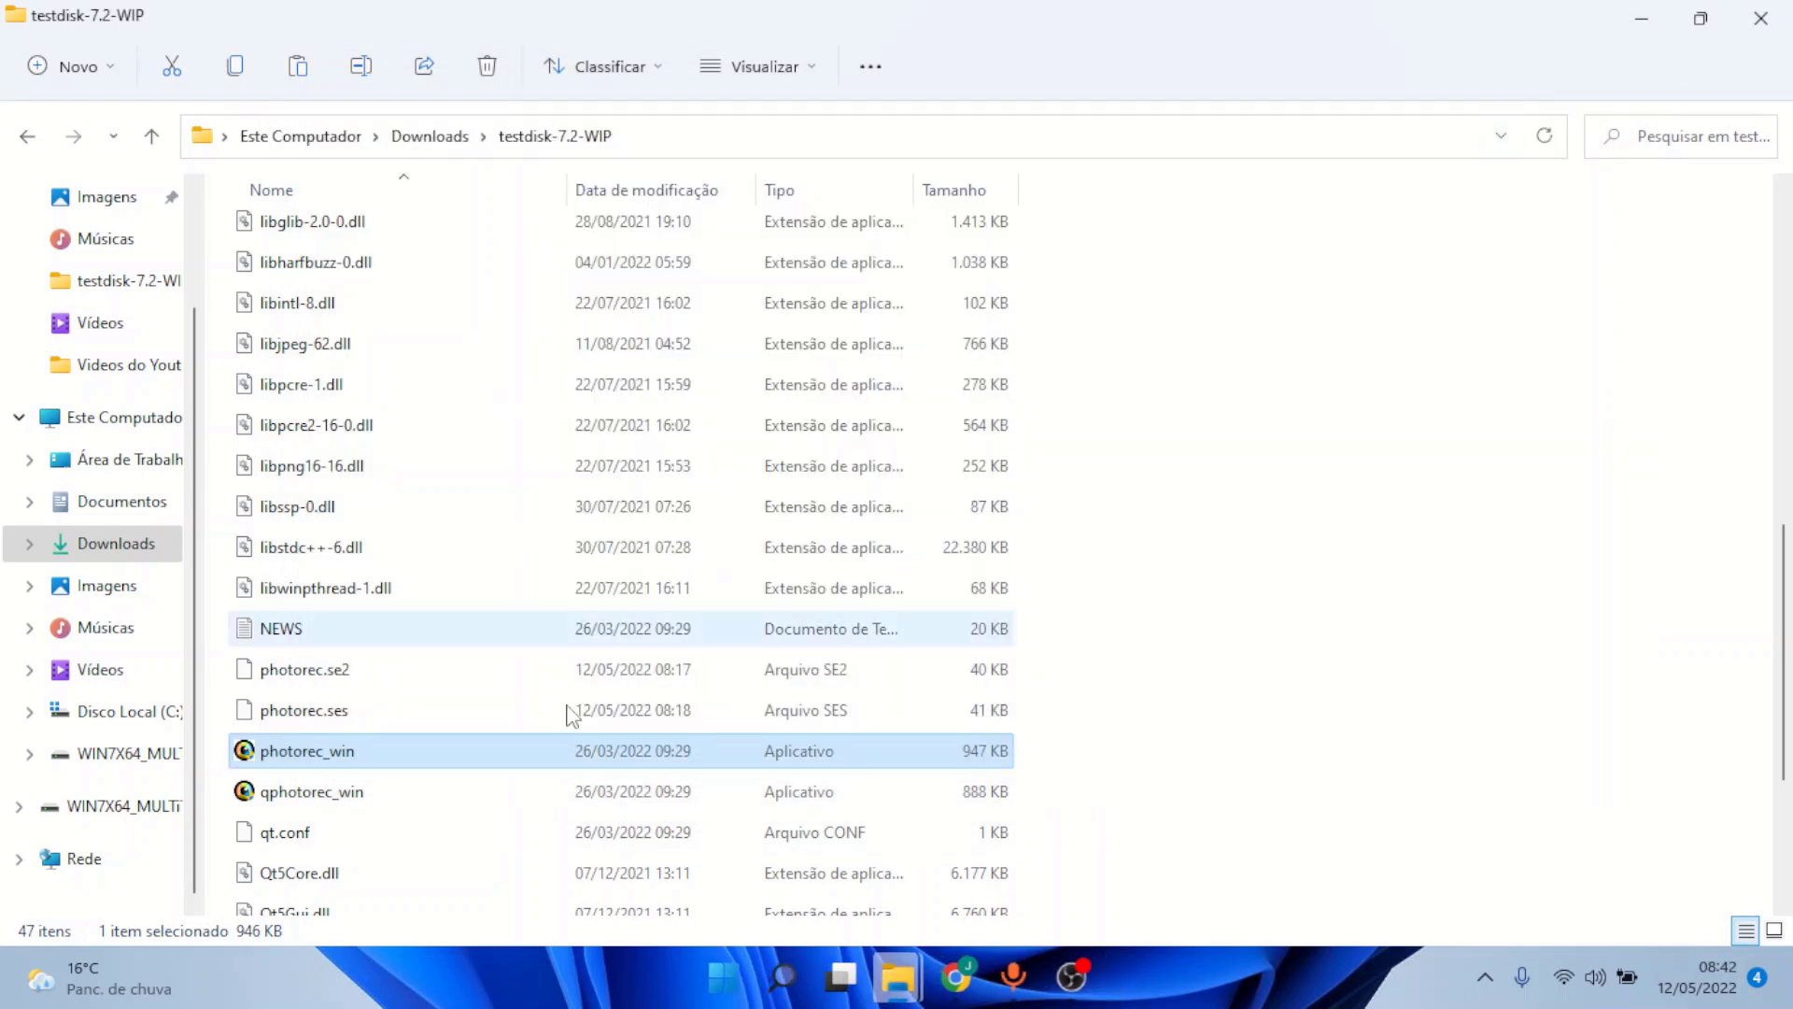
Run photorec_win as administrator and decline to continue the previous session
left_click(339, 785)
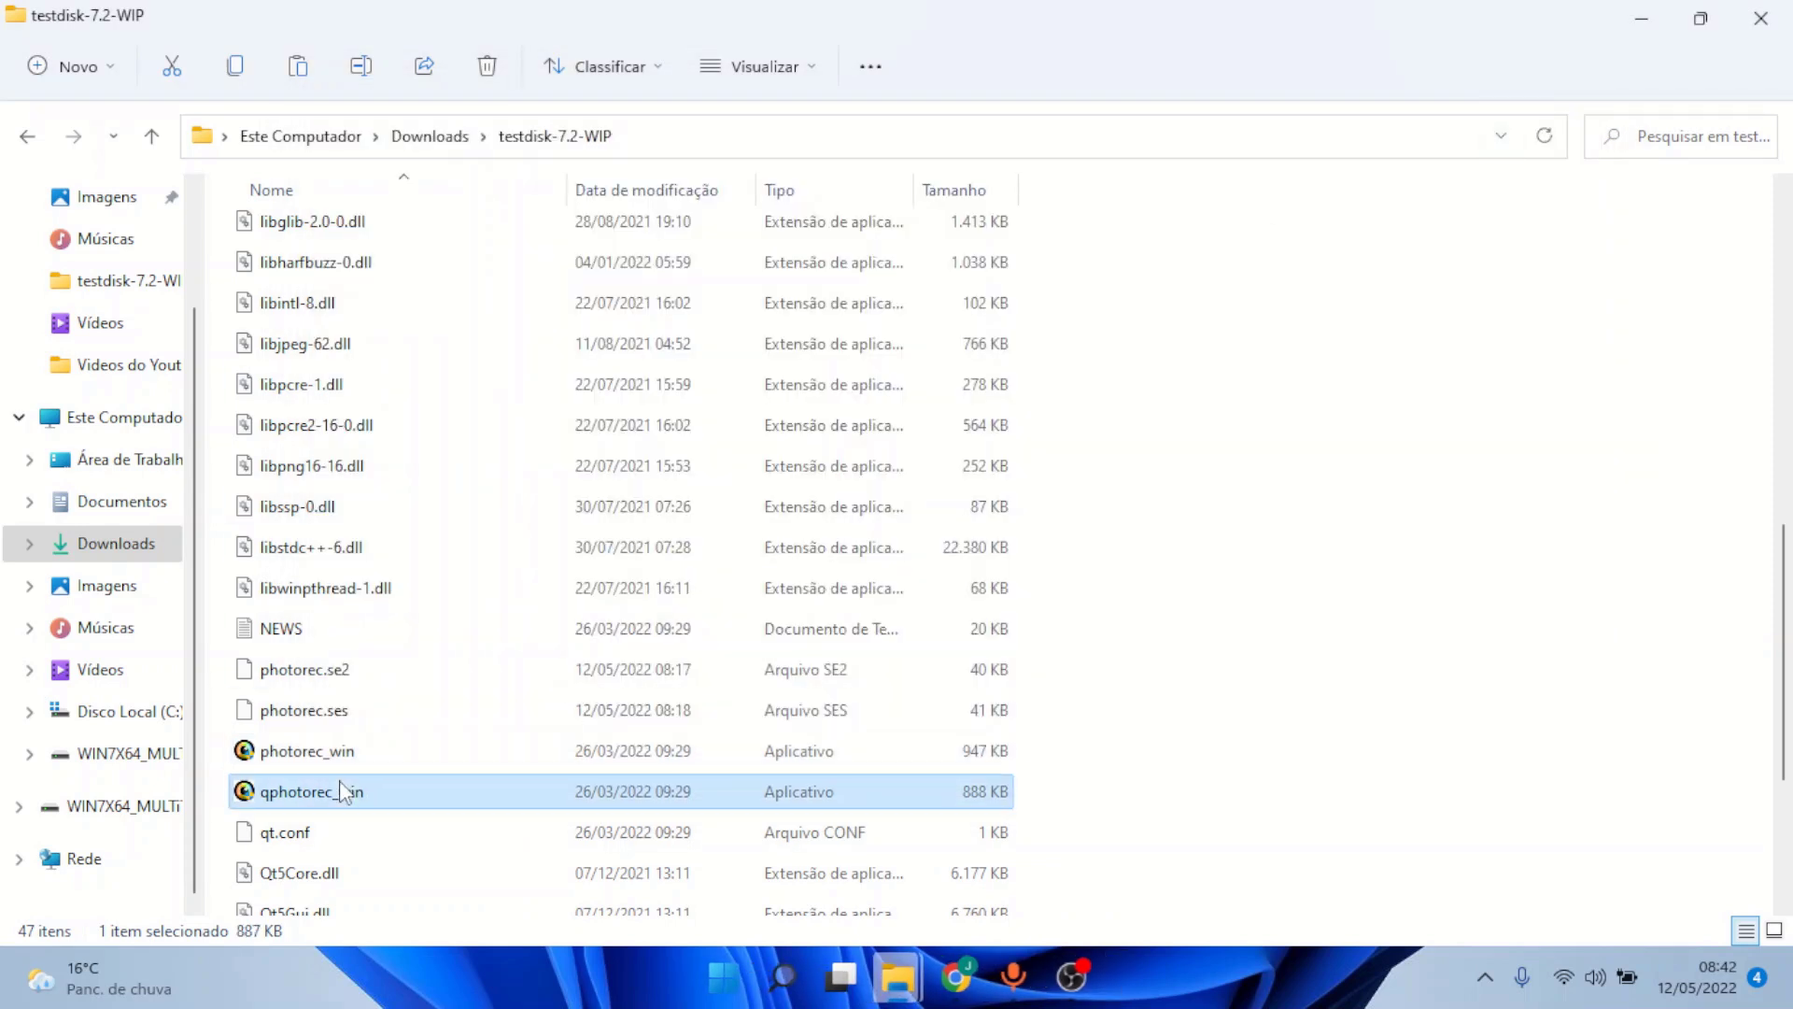
left_click(339, 766)
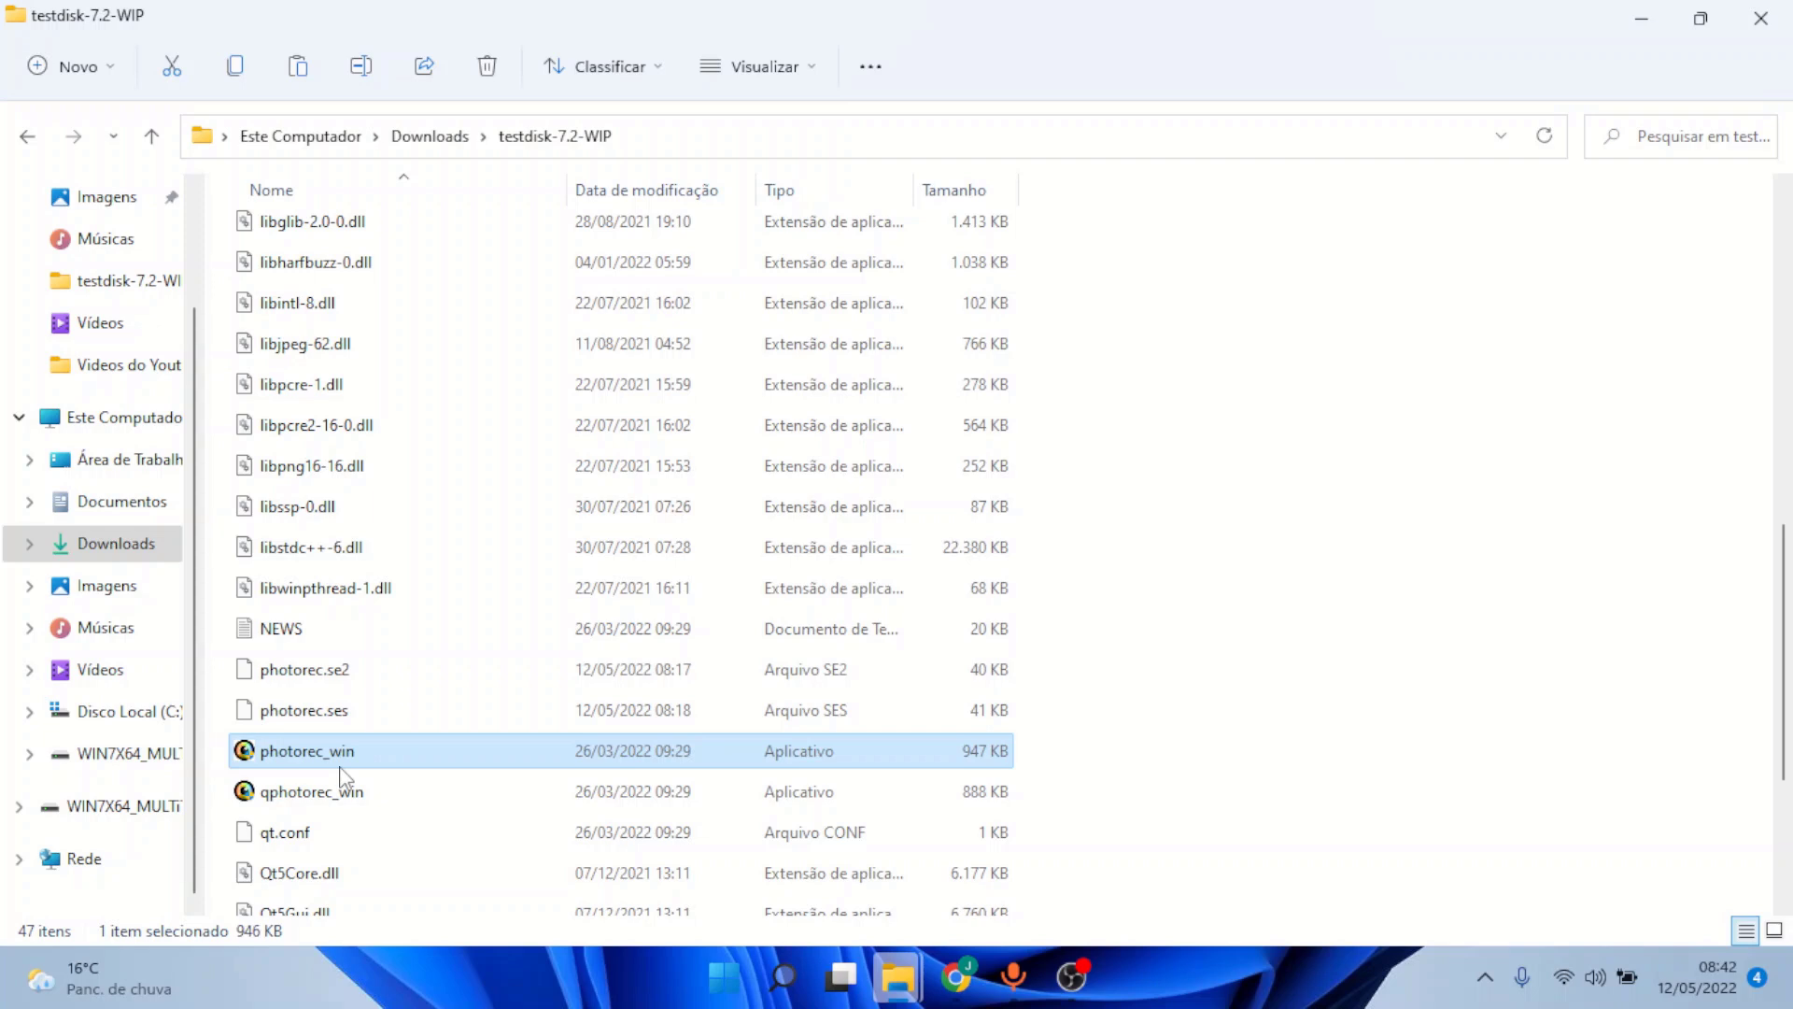
right_click(340, 770)
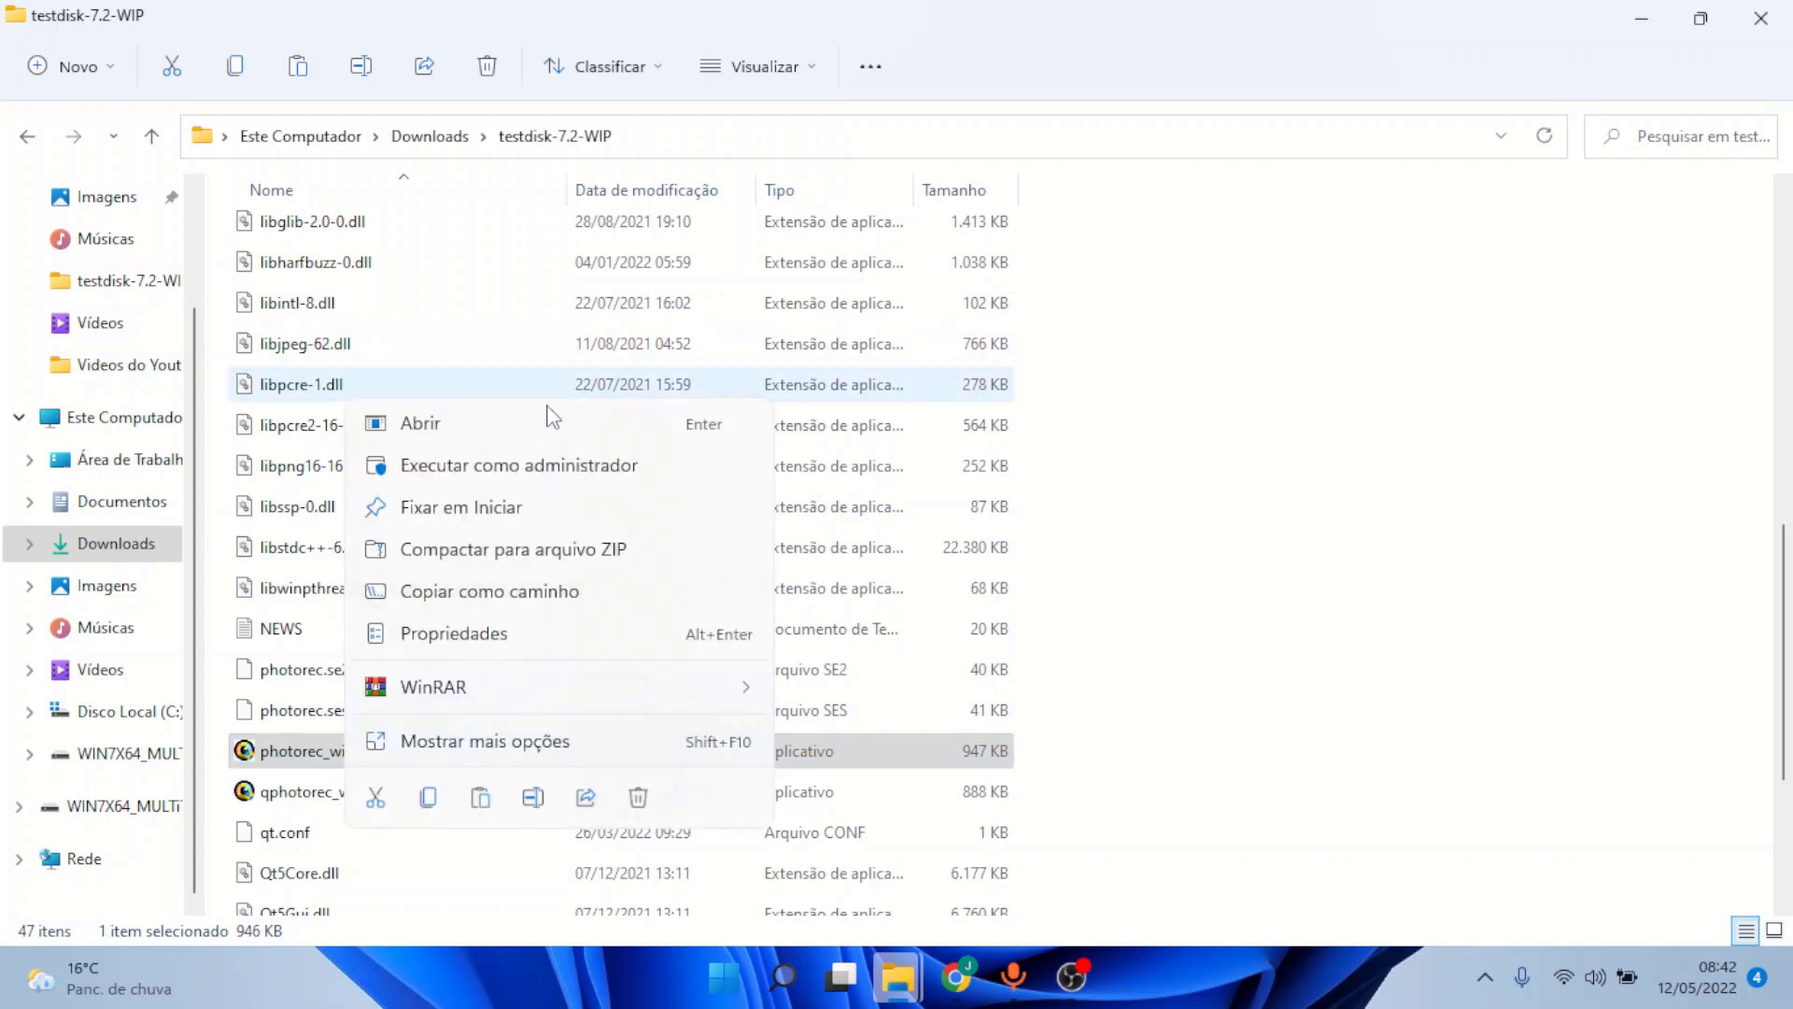
left_click(589, 472)
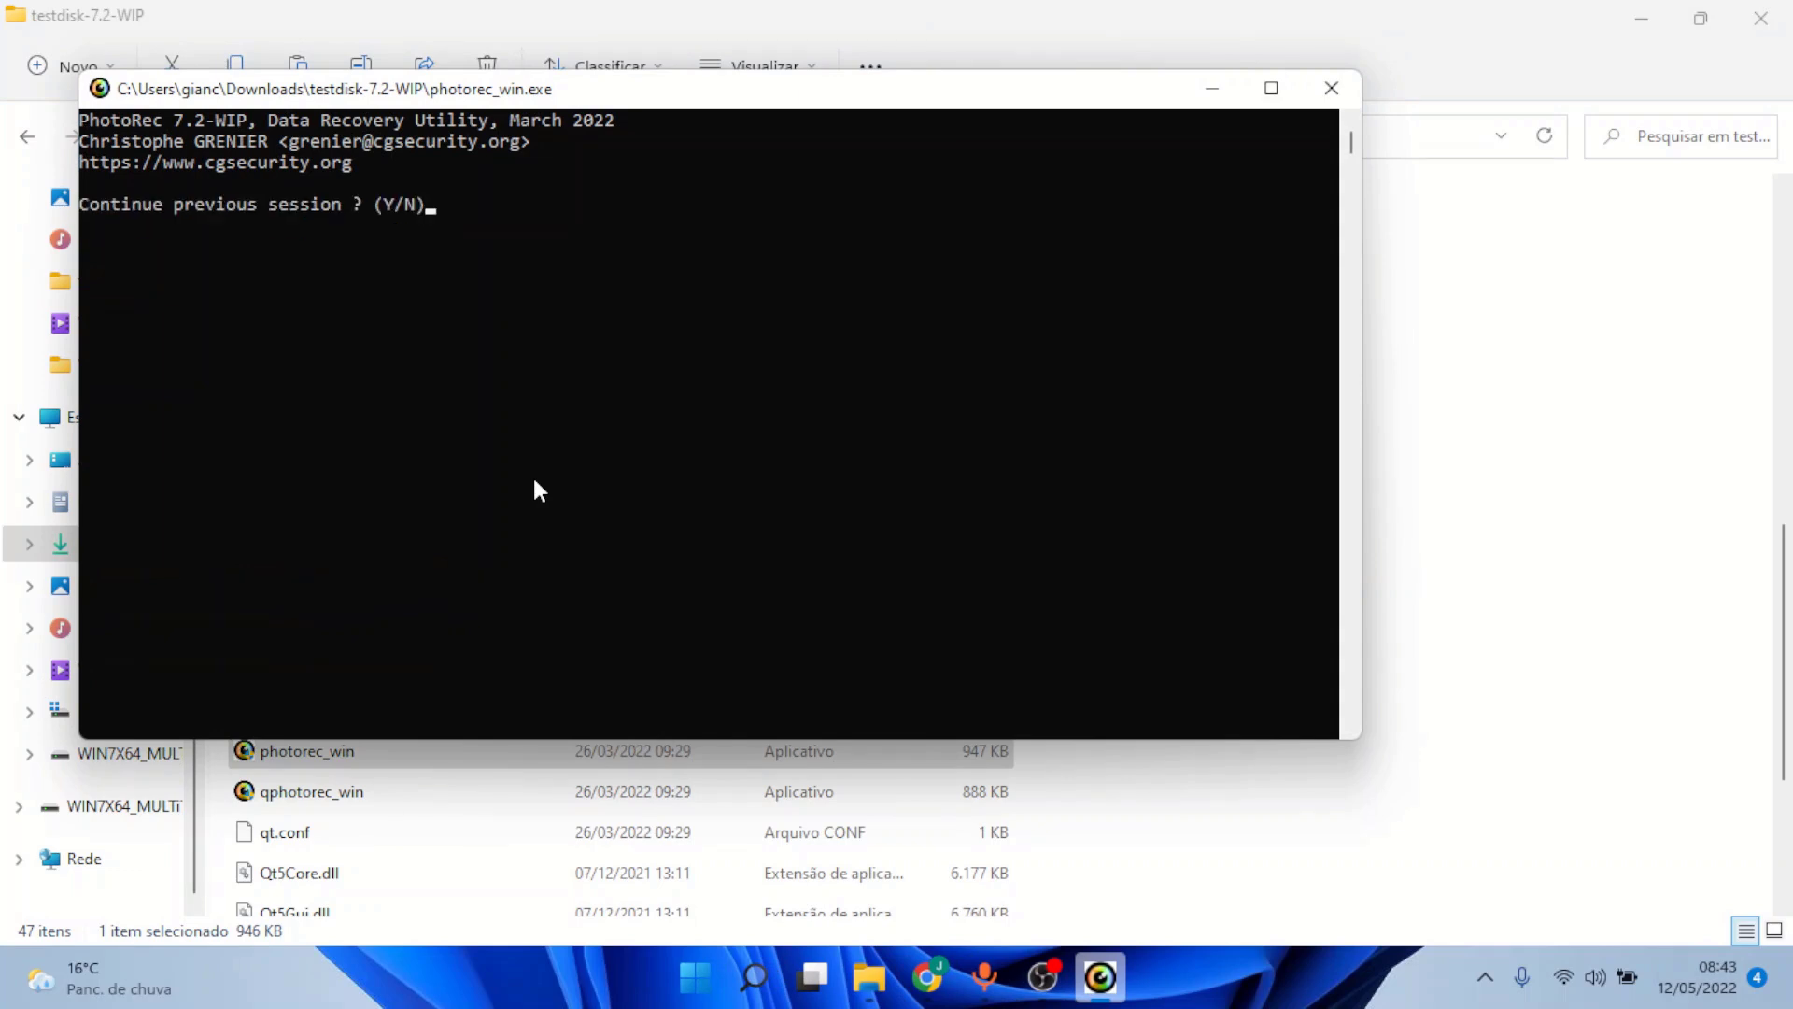
key("n")
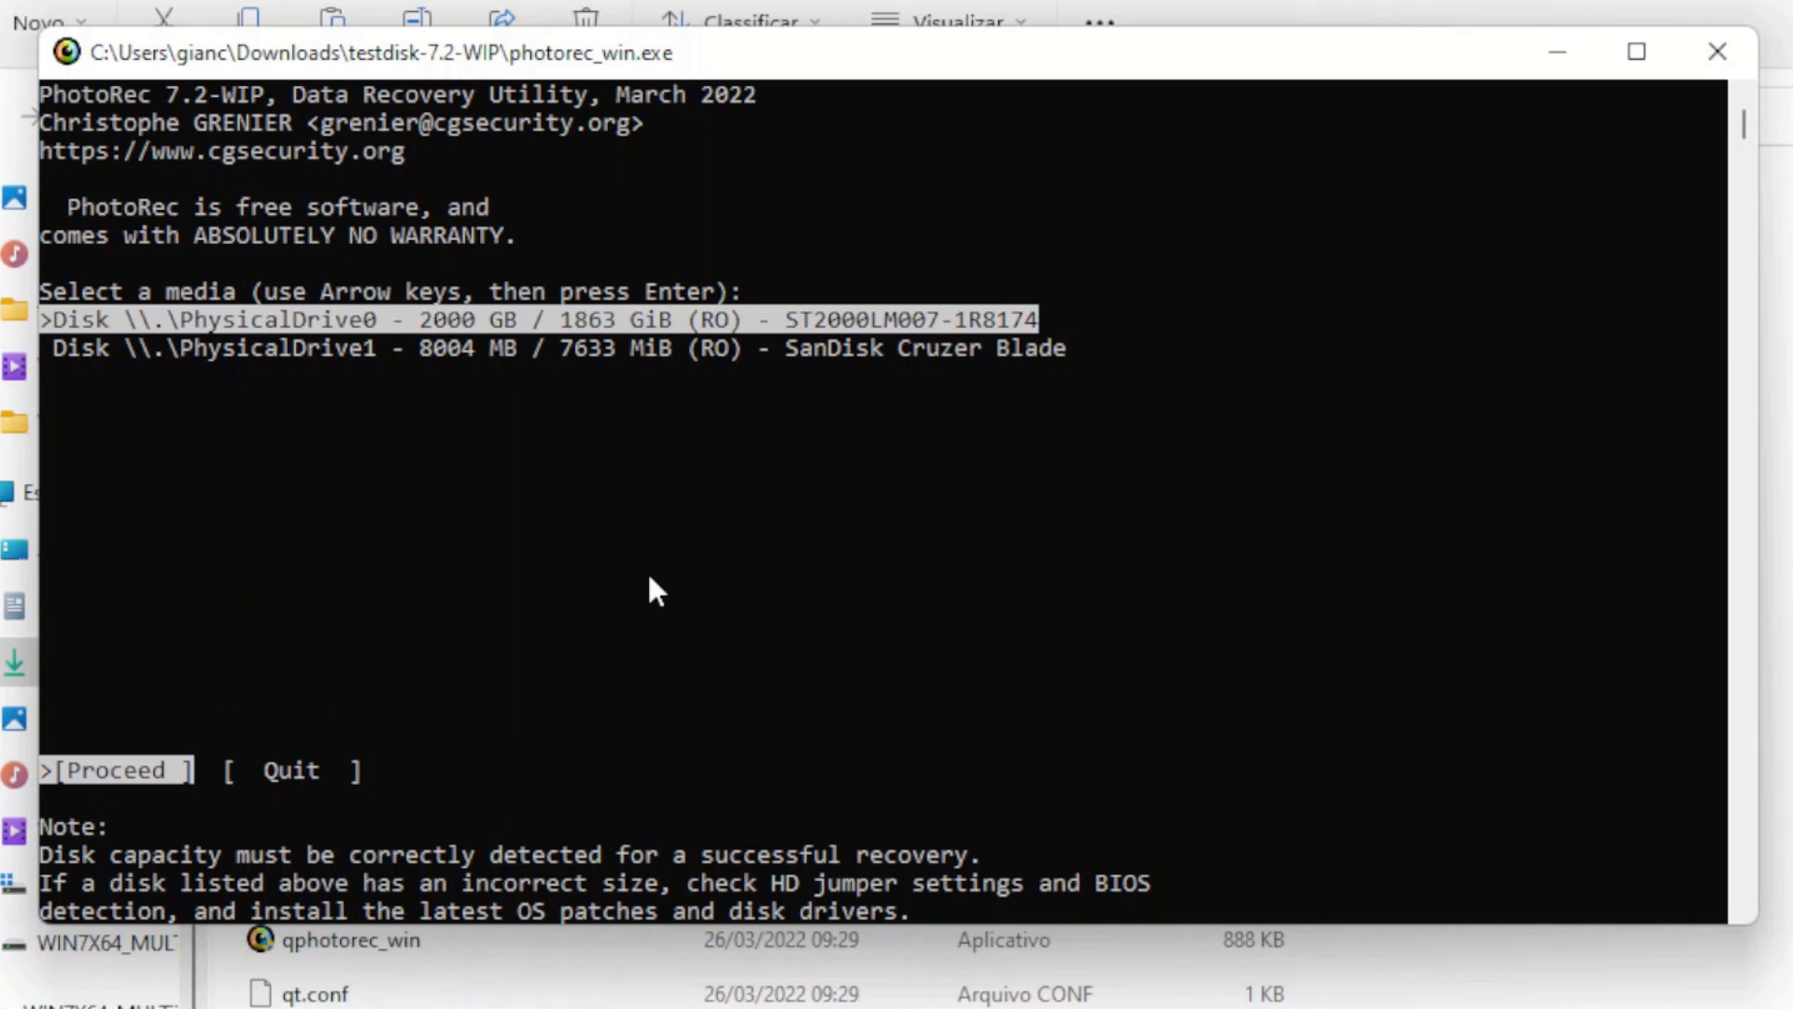
Set up a search of the SanDisk Cruzer Blade's NTFS partition, with filesystem type Other and extraction from the whole partition
key("Down")
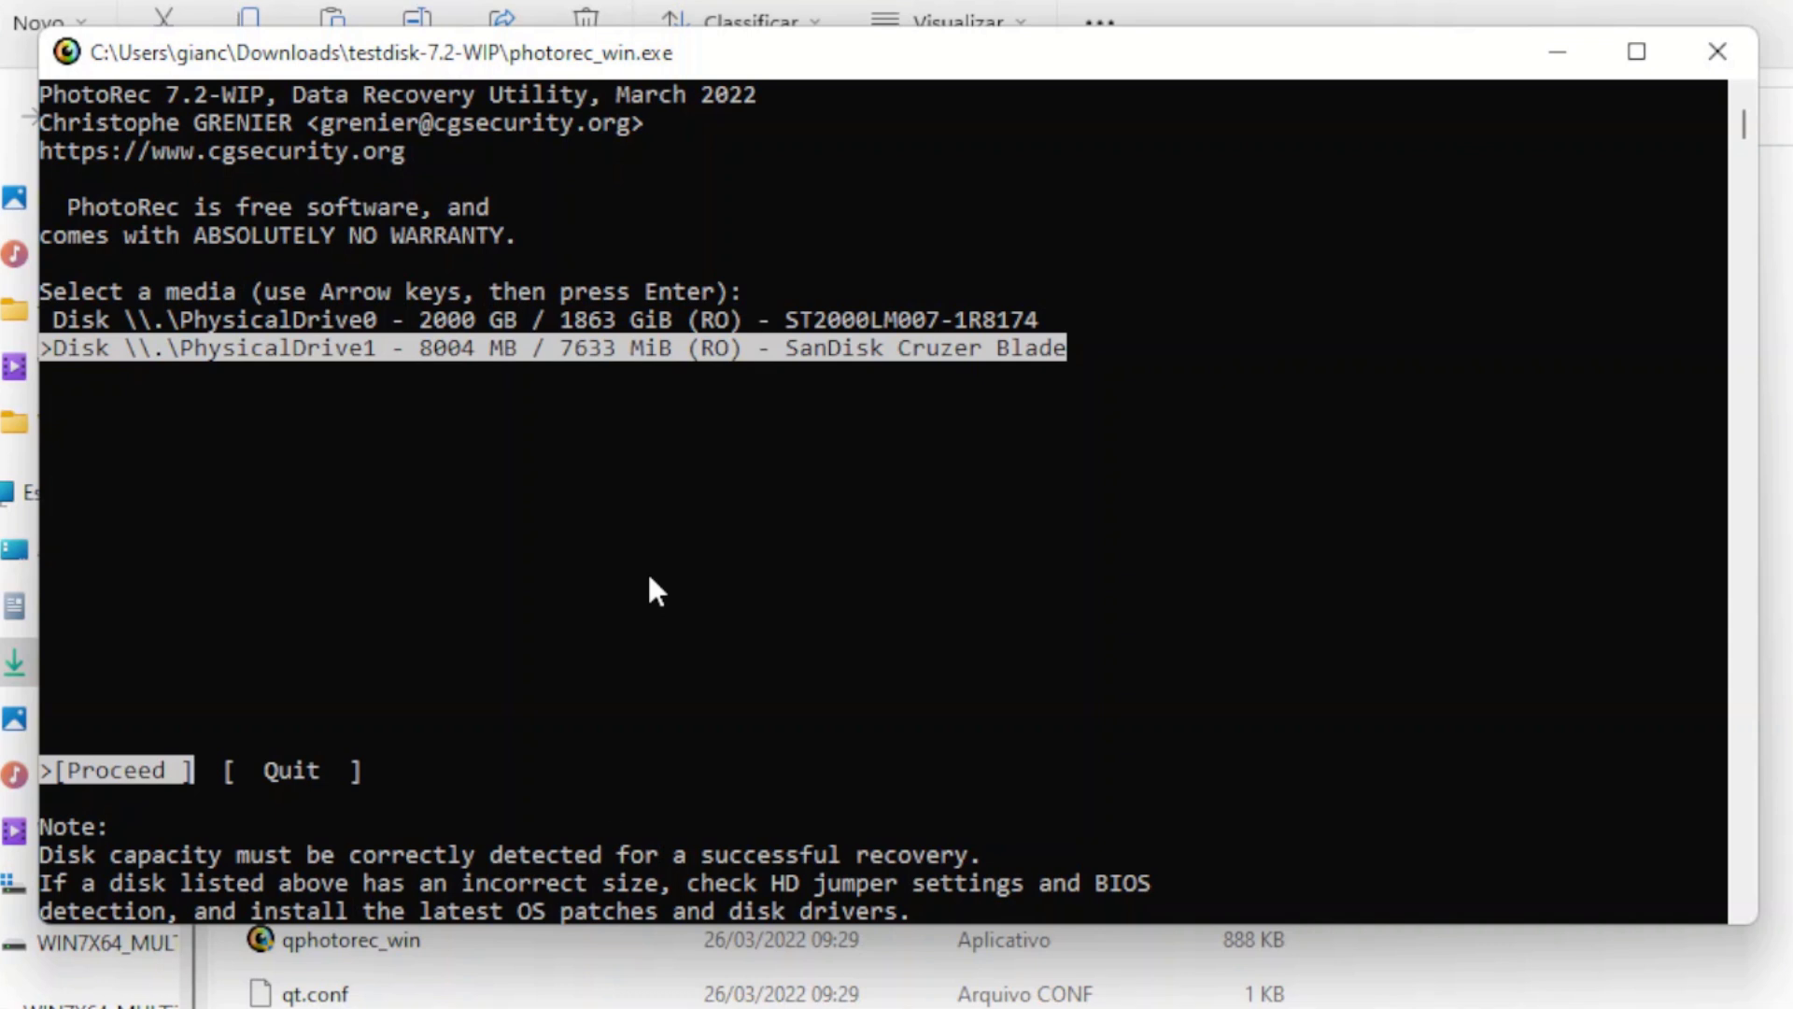
key("Return")
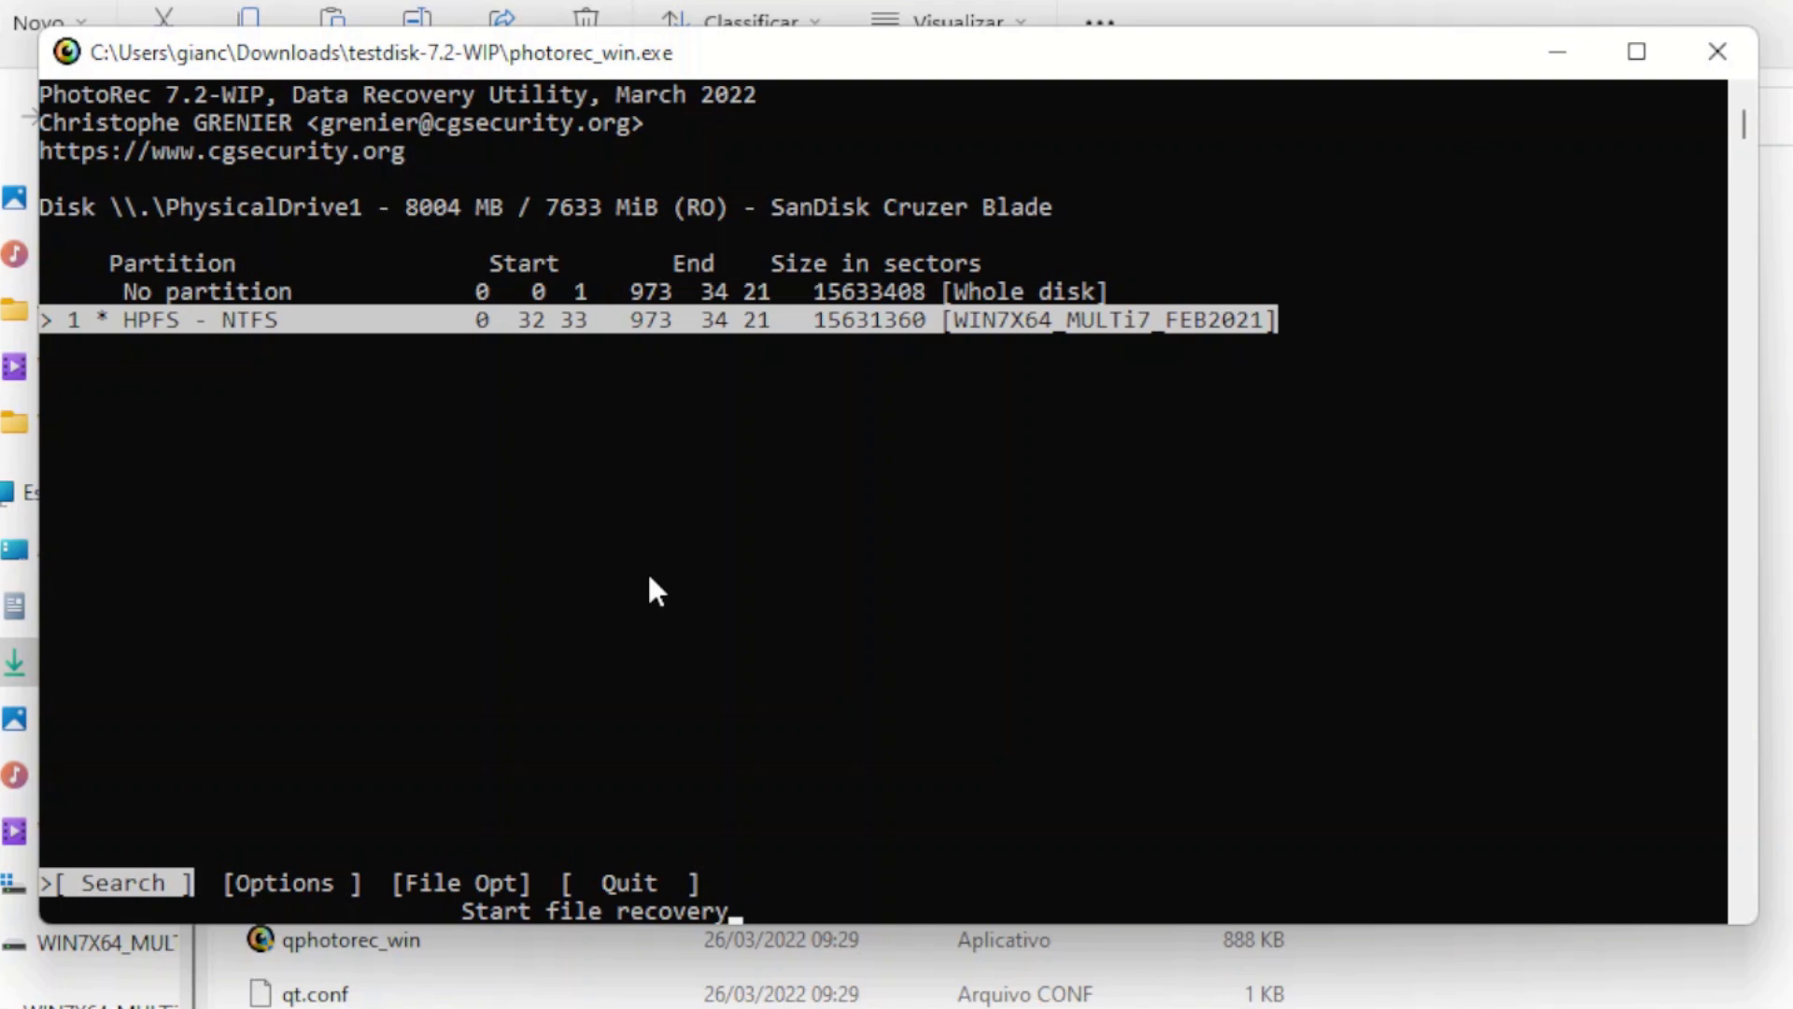
key("Return")
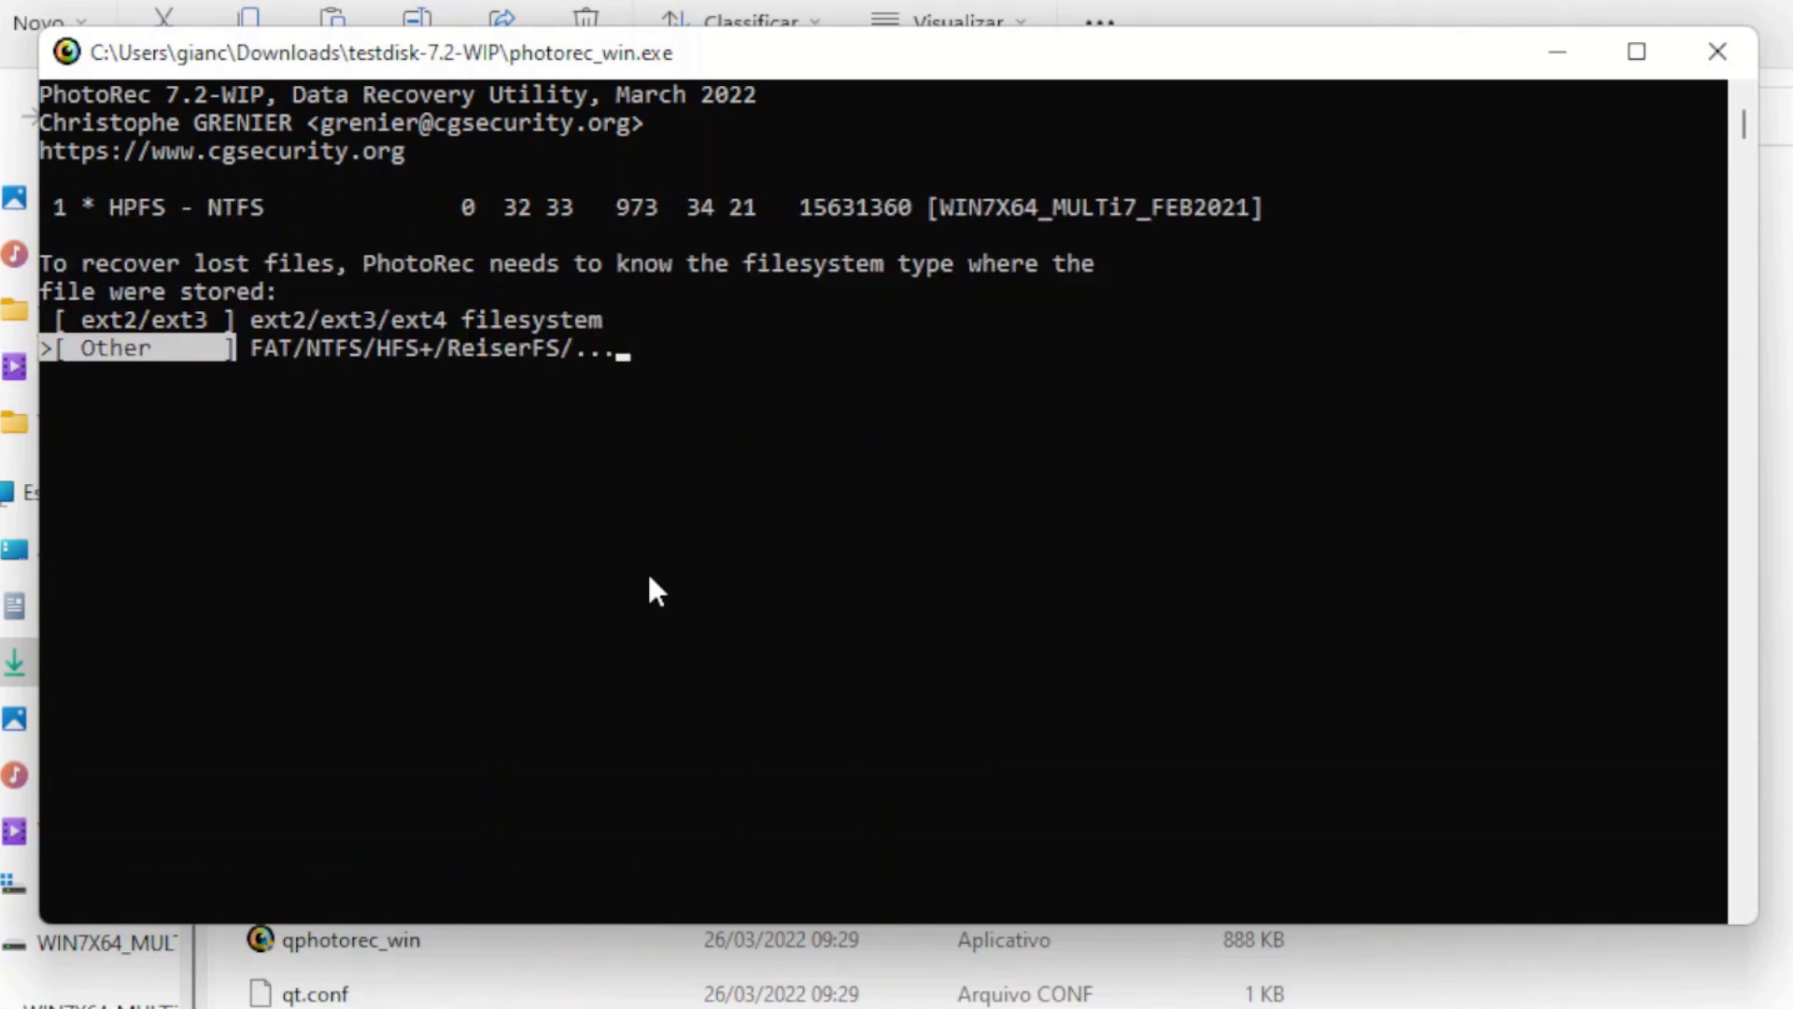
key("Return")
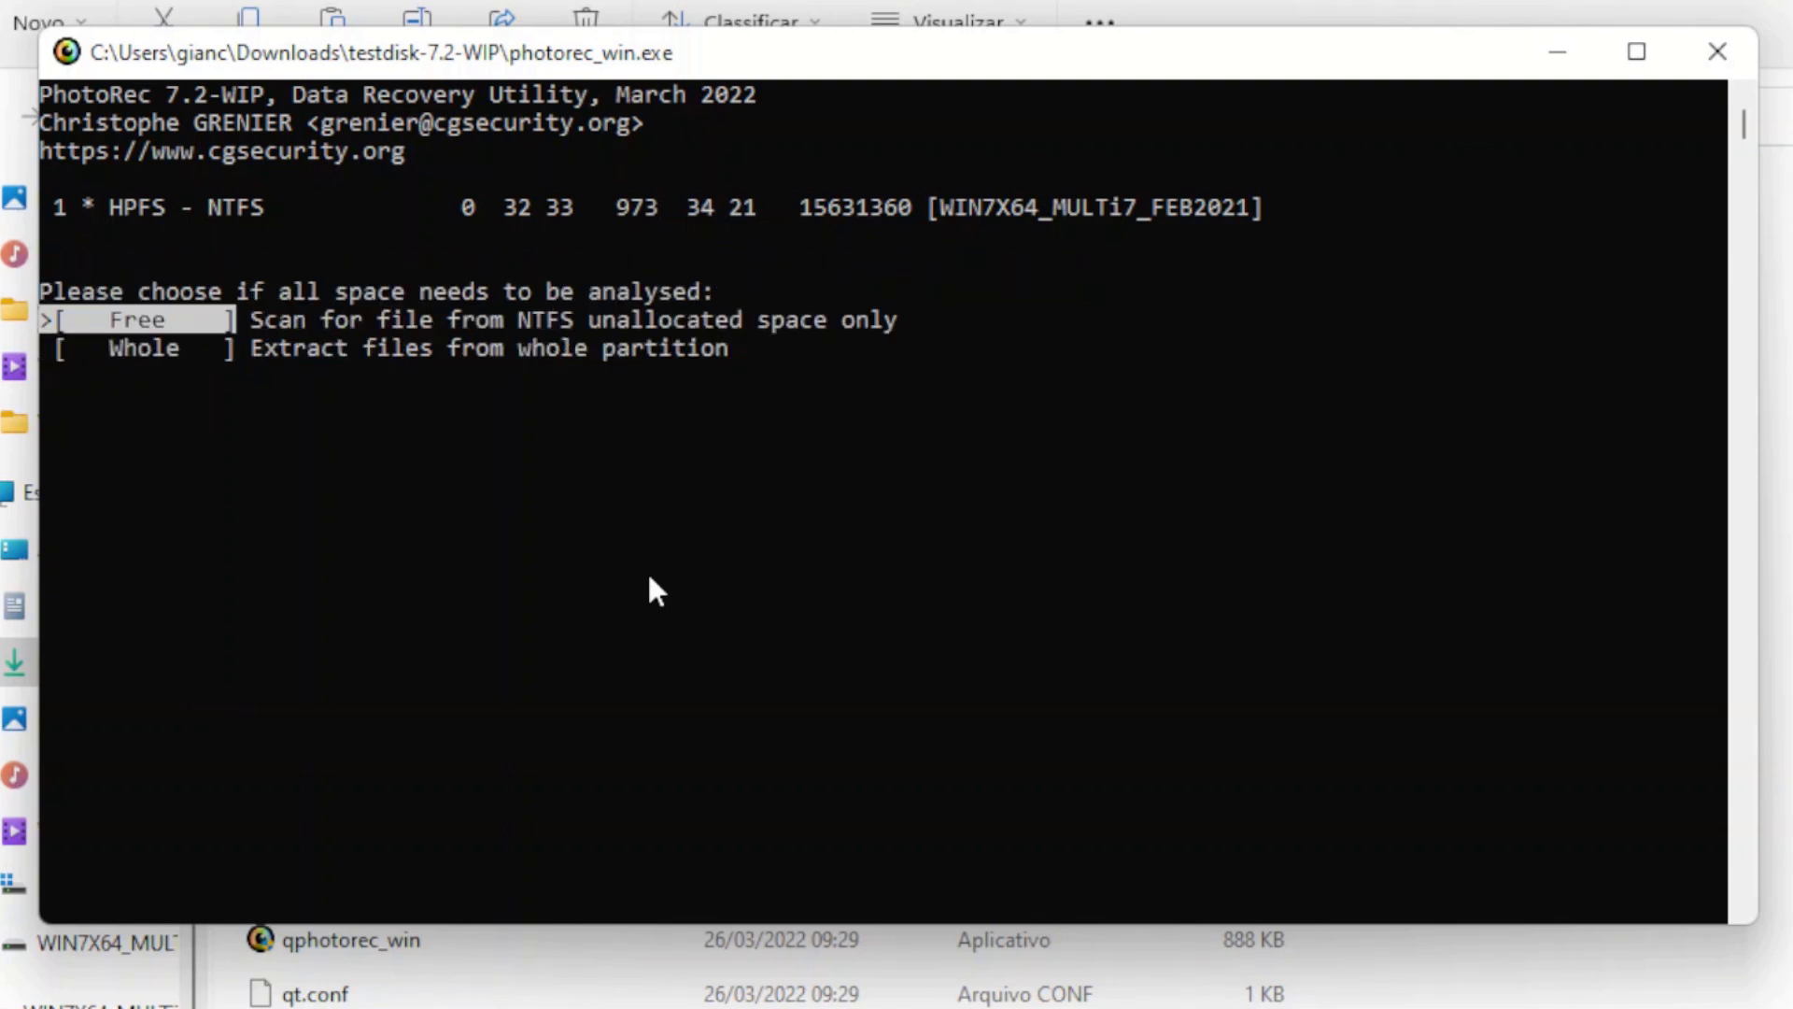
key("Down")
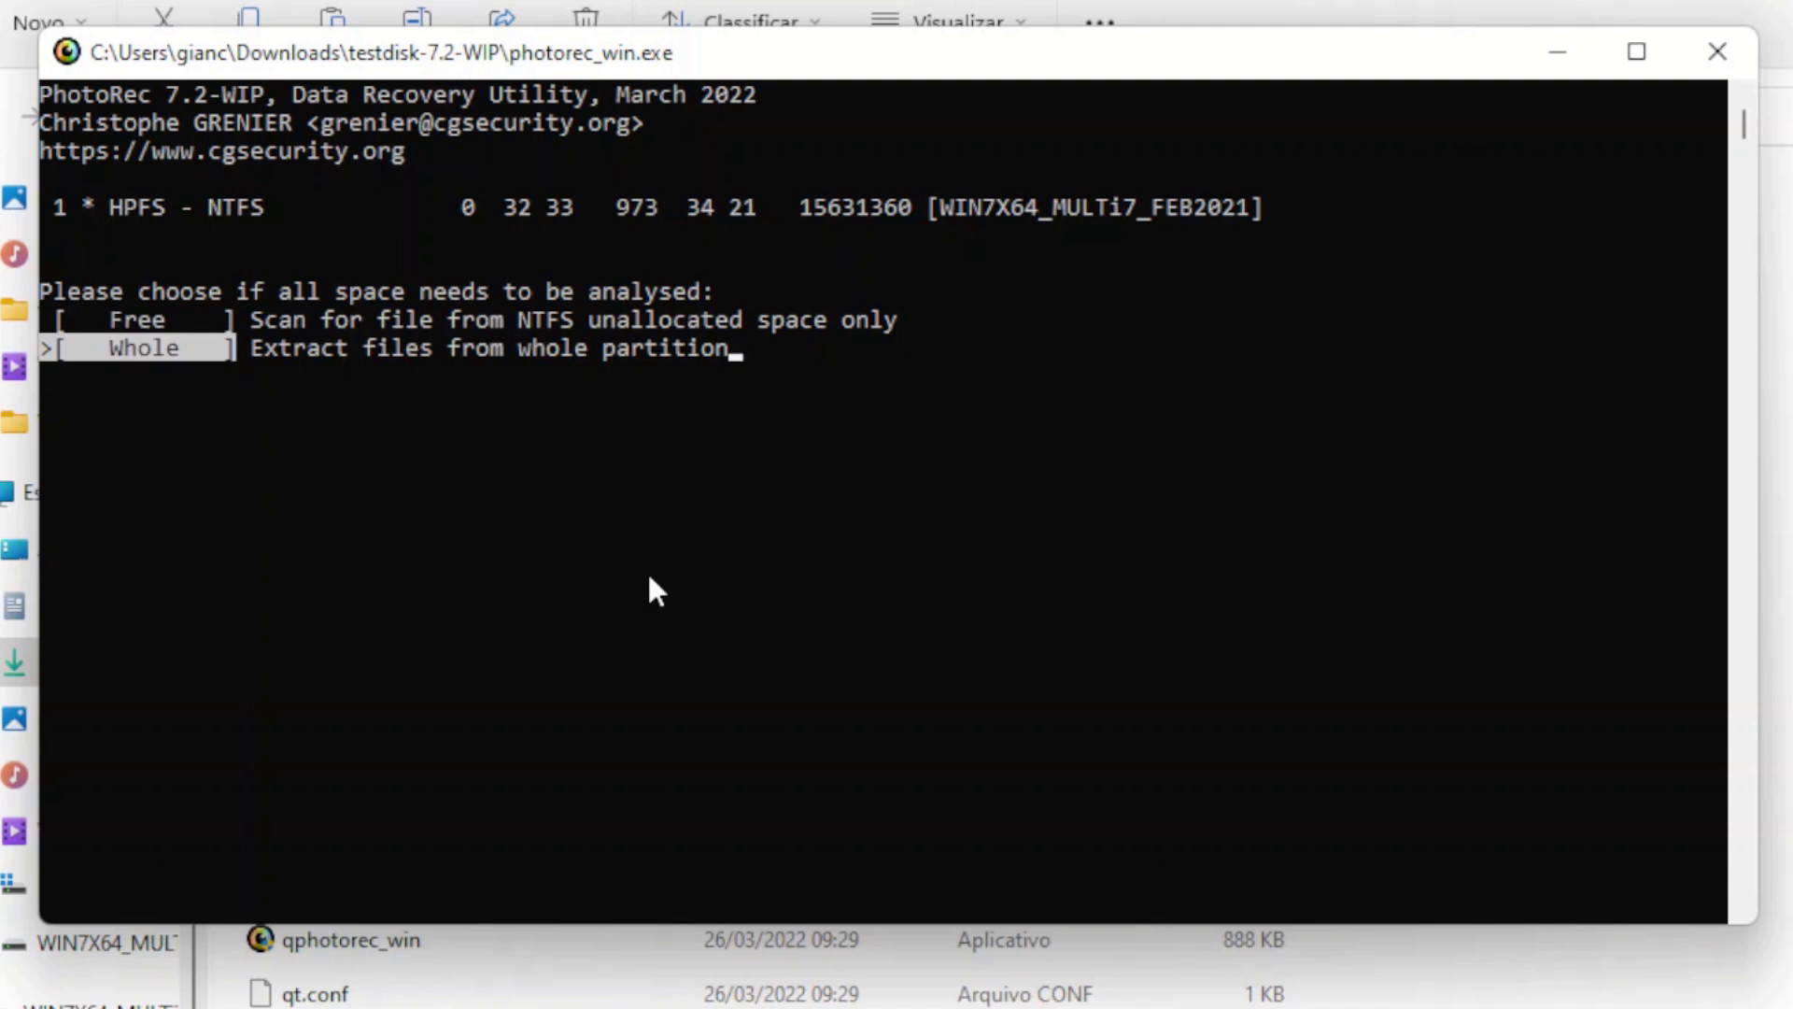
key("Return")
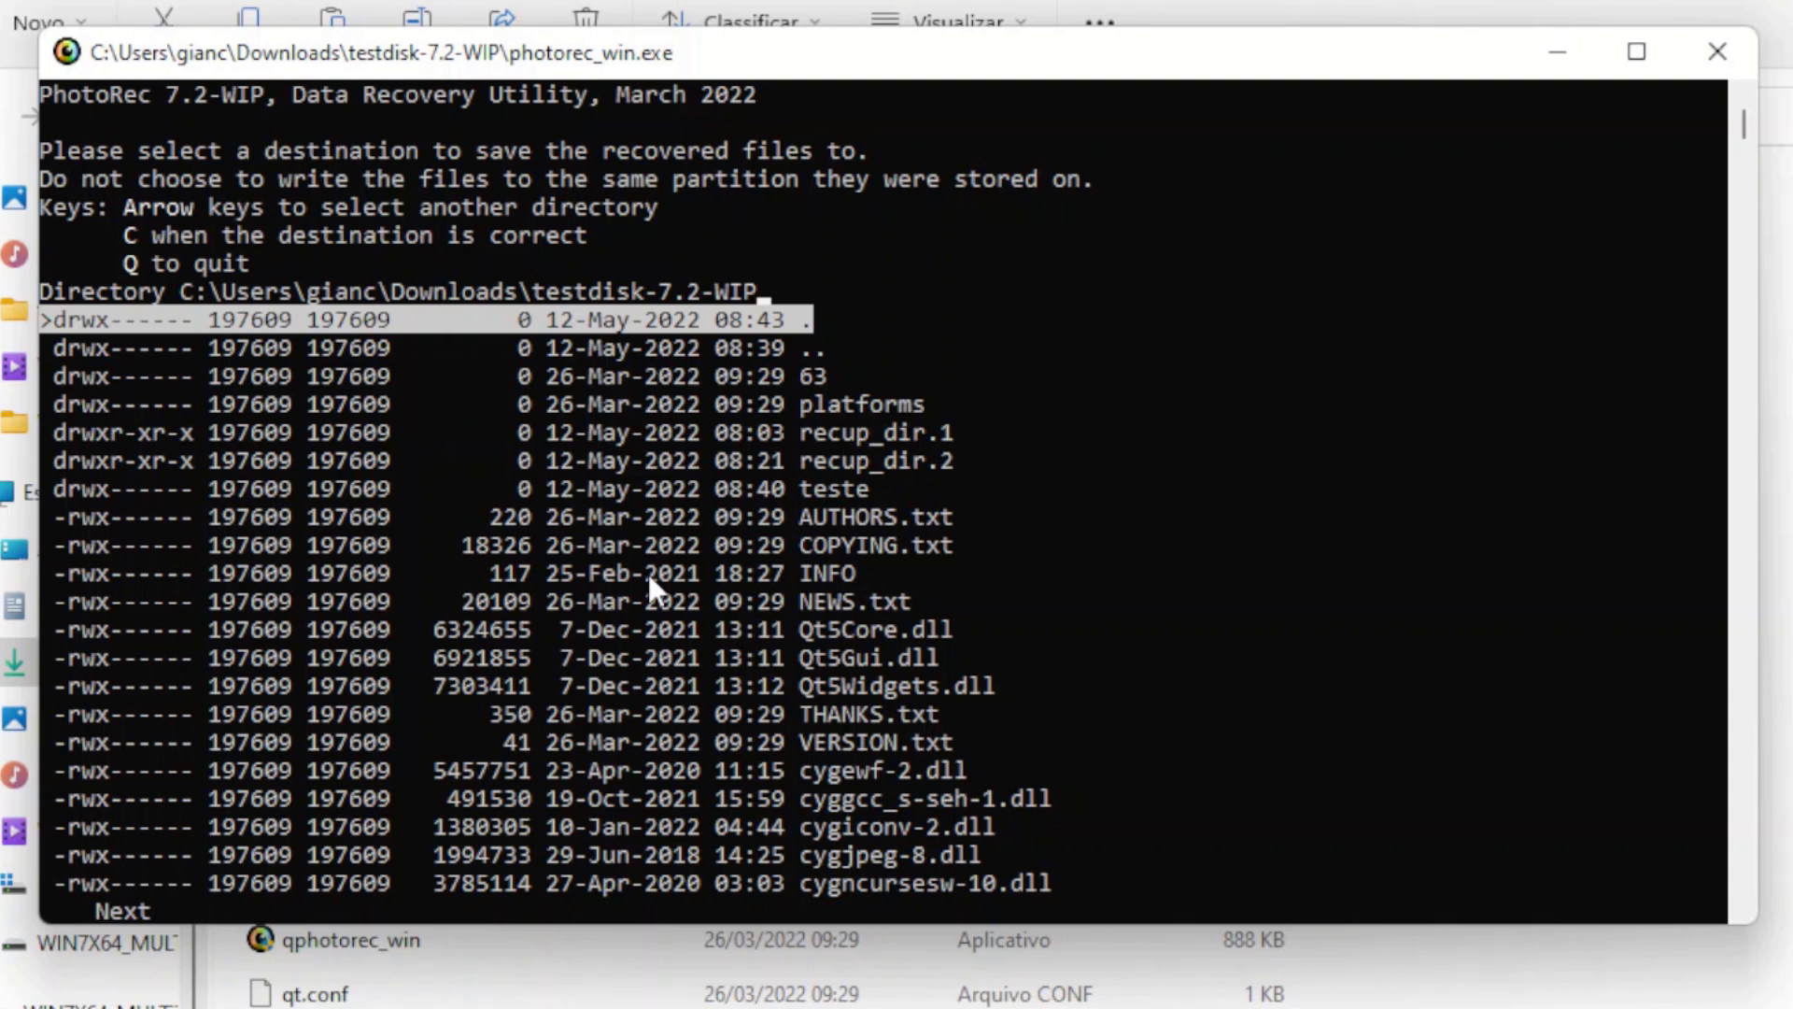
Choose the teste folder inside testdisk-7.2-WIP as the destination for recovered files and start the recovery
key("Down")
key("Down")
key("Down")
key("Down")
key("Down")
key("Down")
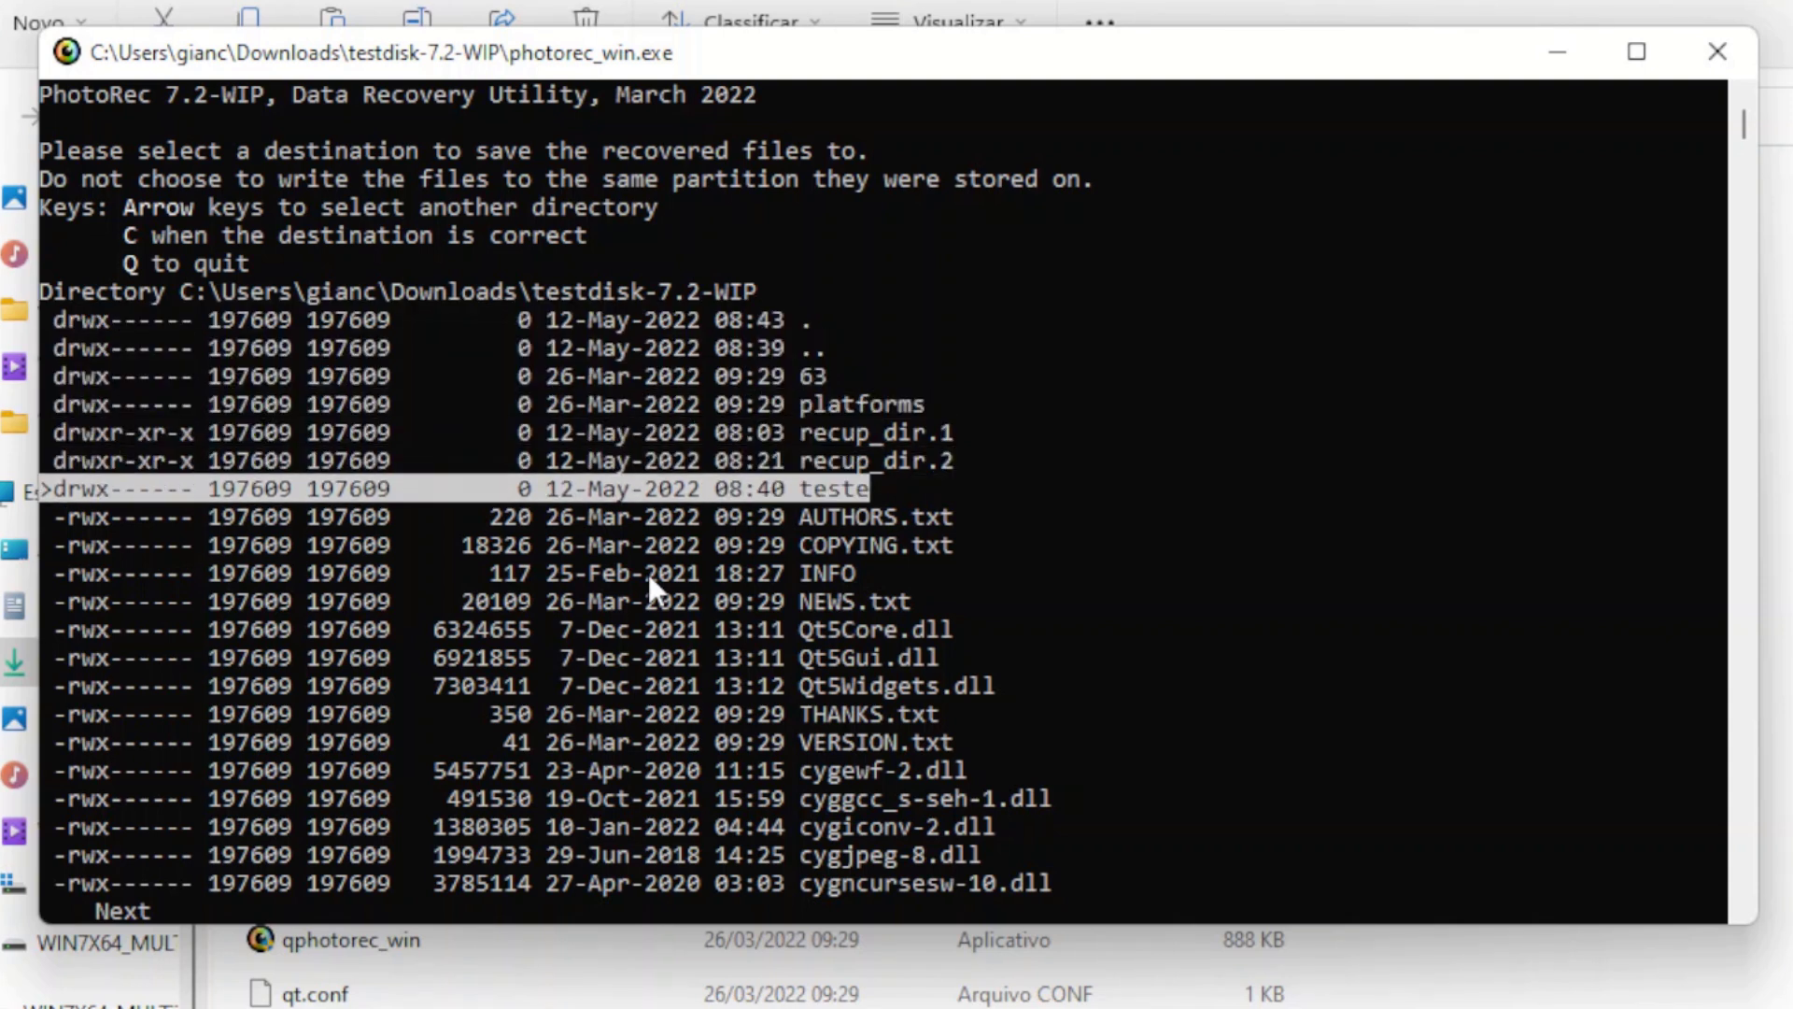
key("Right")
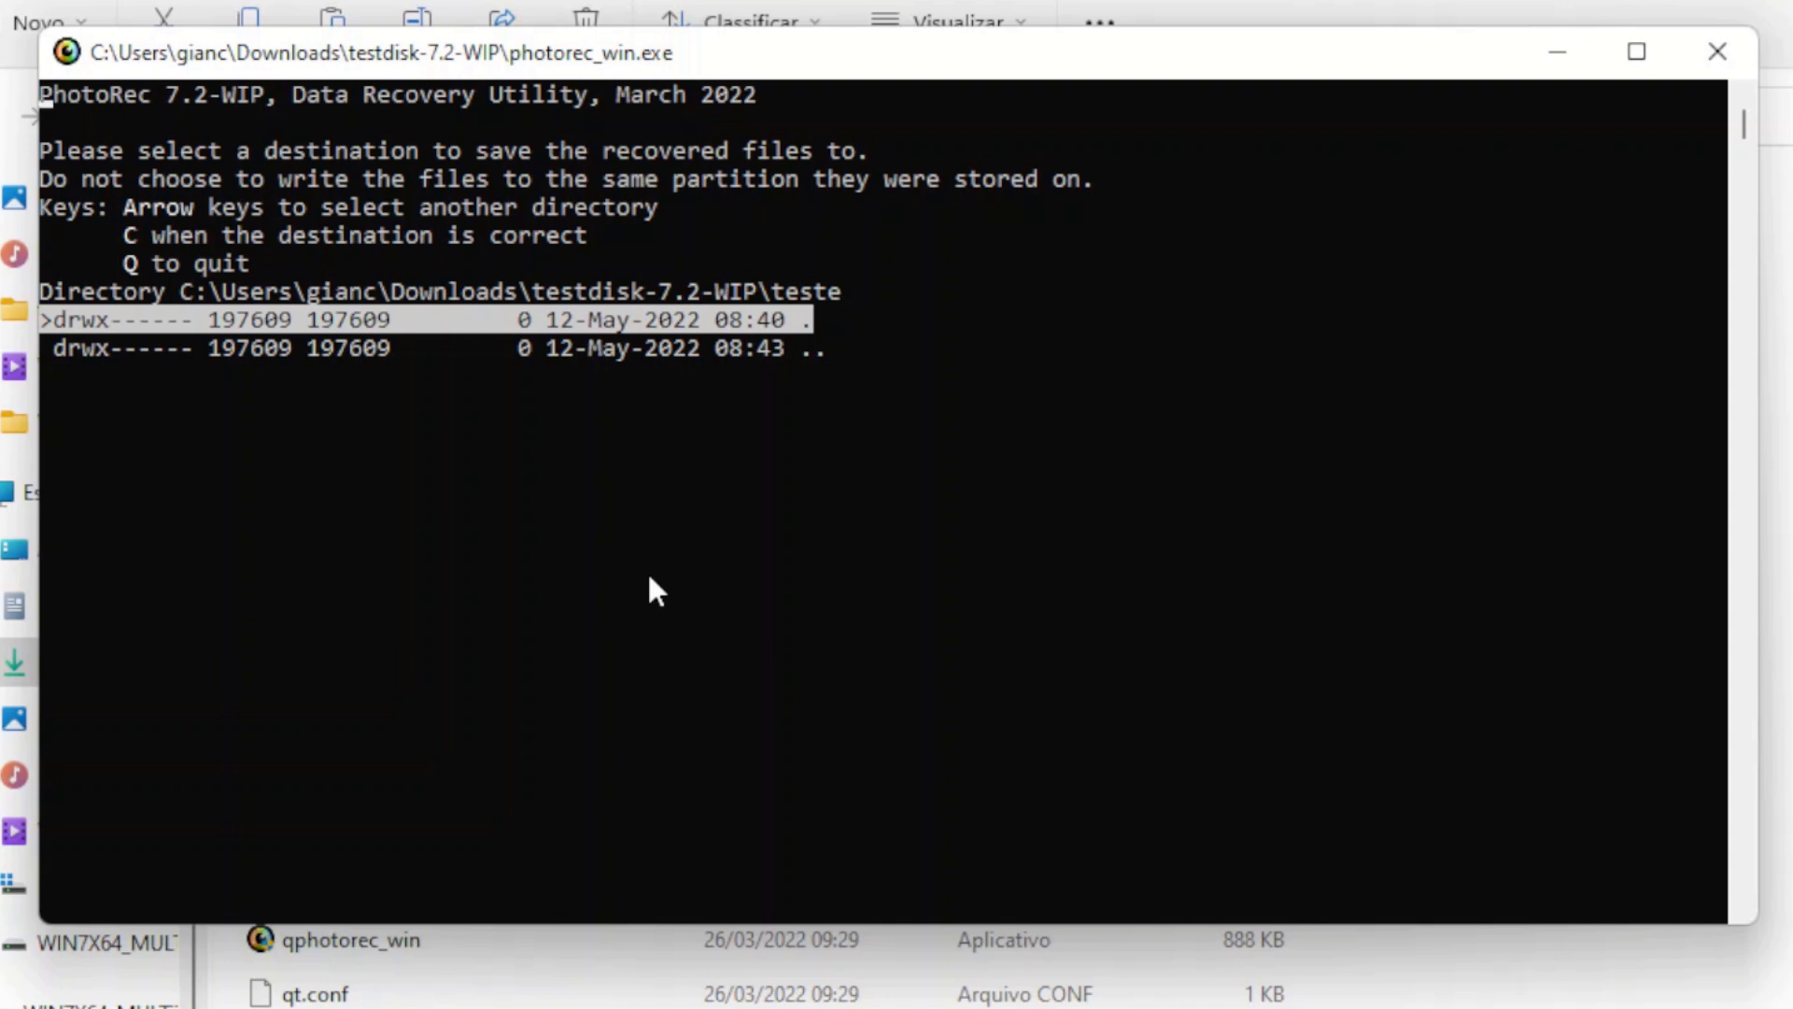
key("Down")
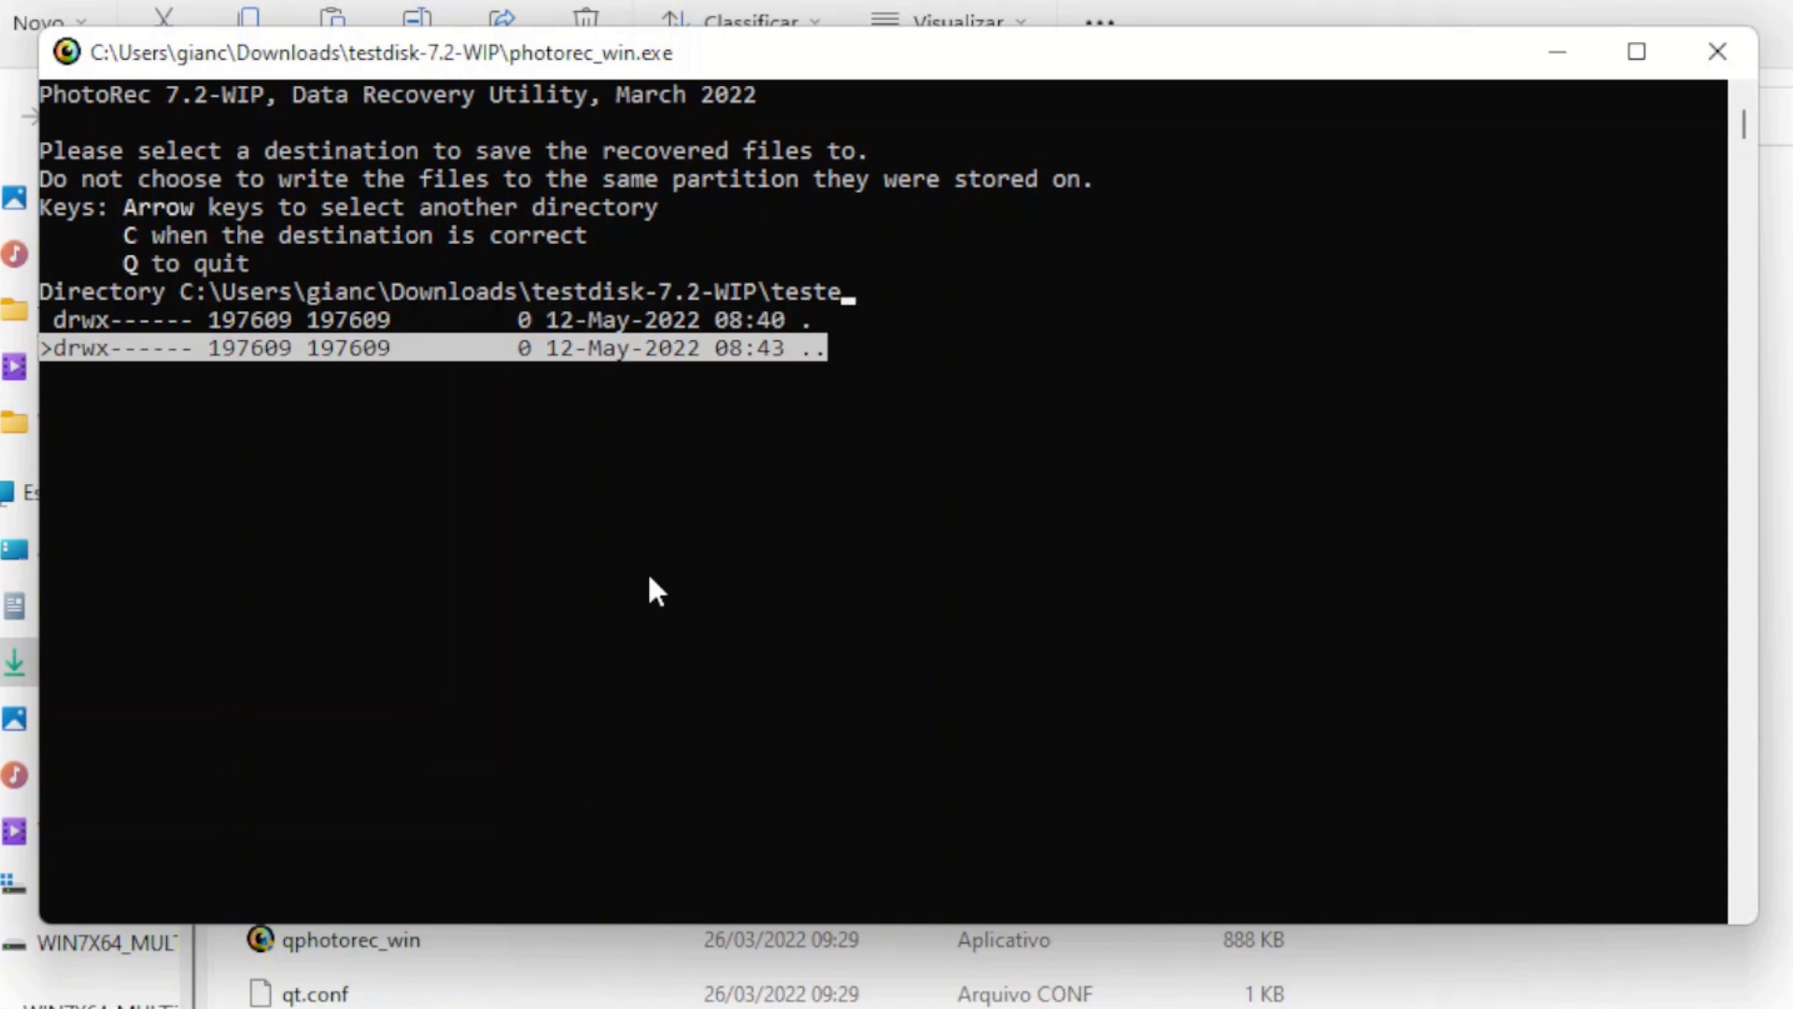
key("c")
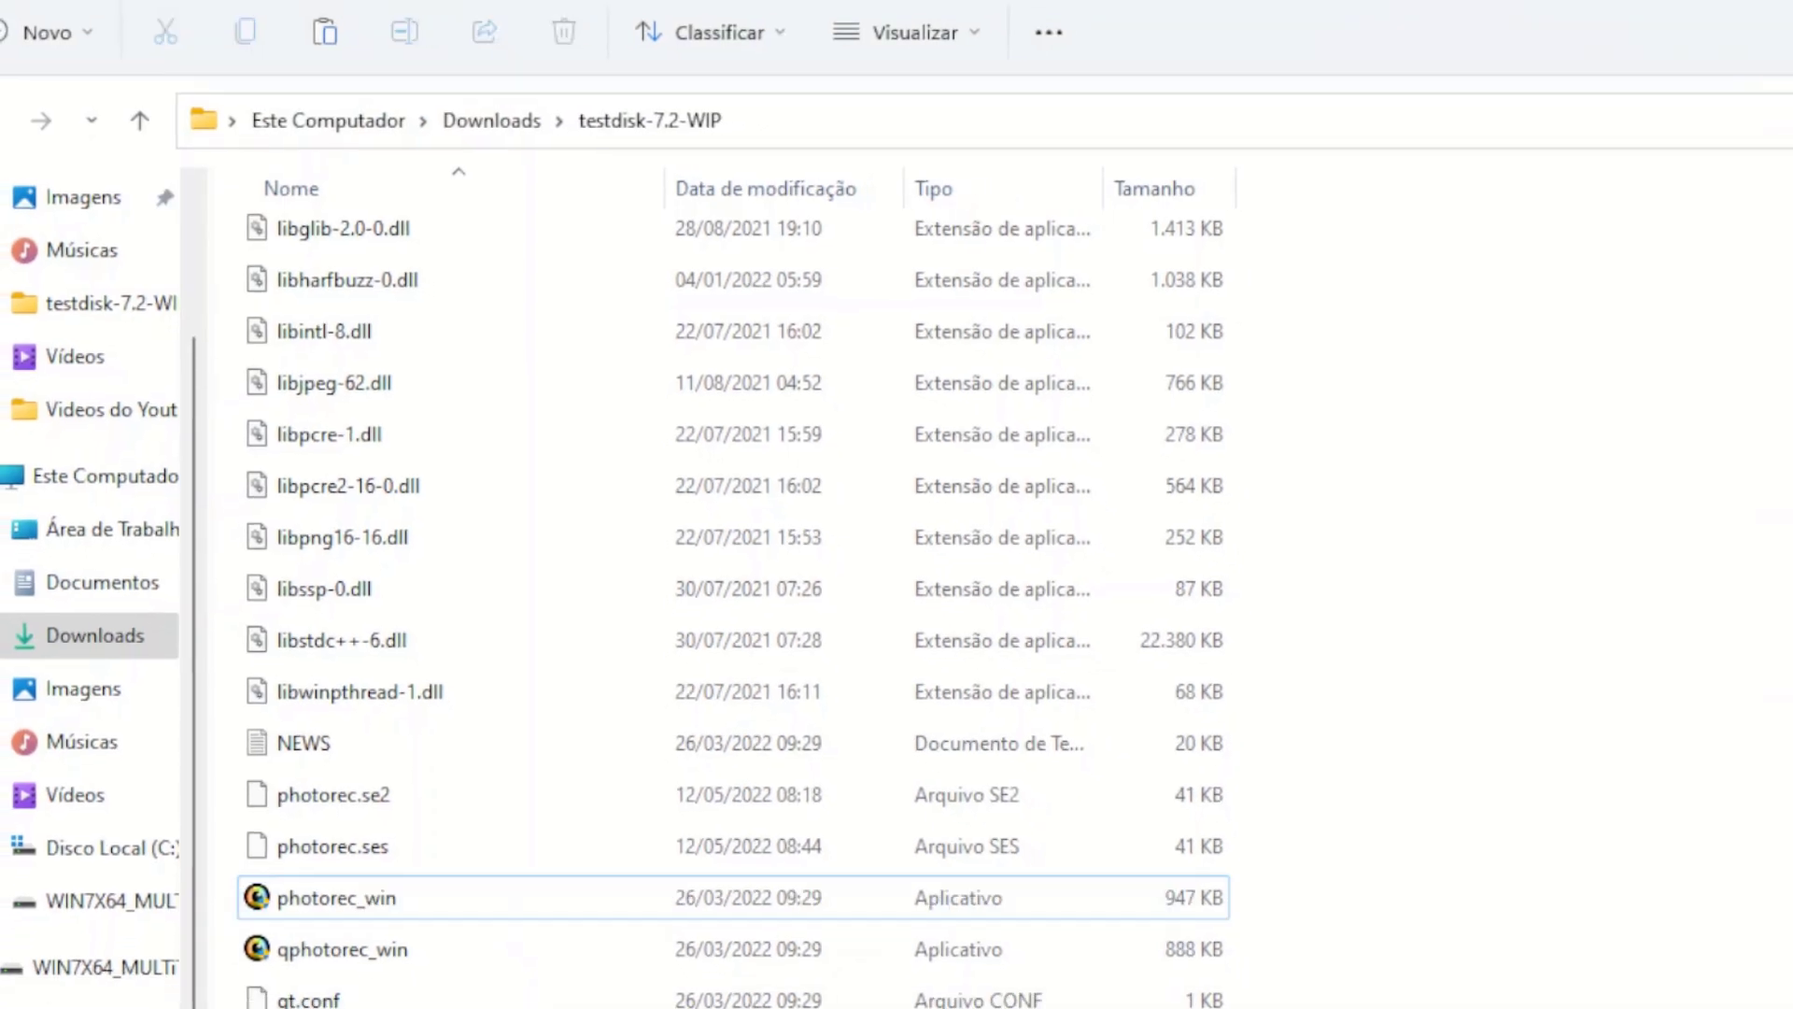
Open the recup_dir.1 folder inside teste to view the recovered files, and check the recovery progress in PhotoRec
left_click(1790, 336)
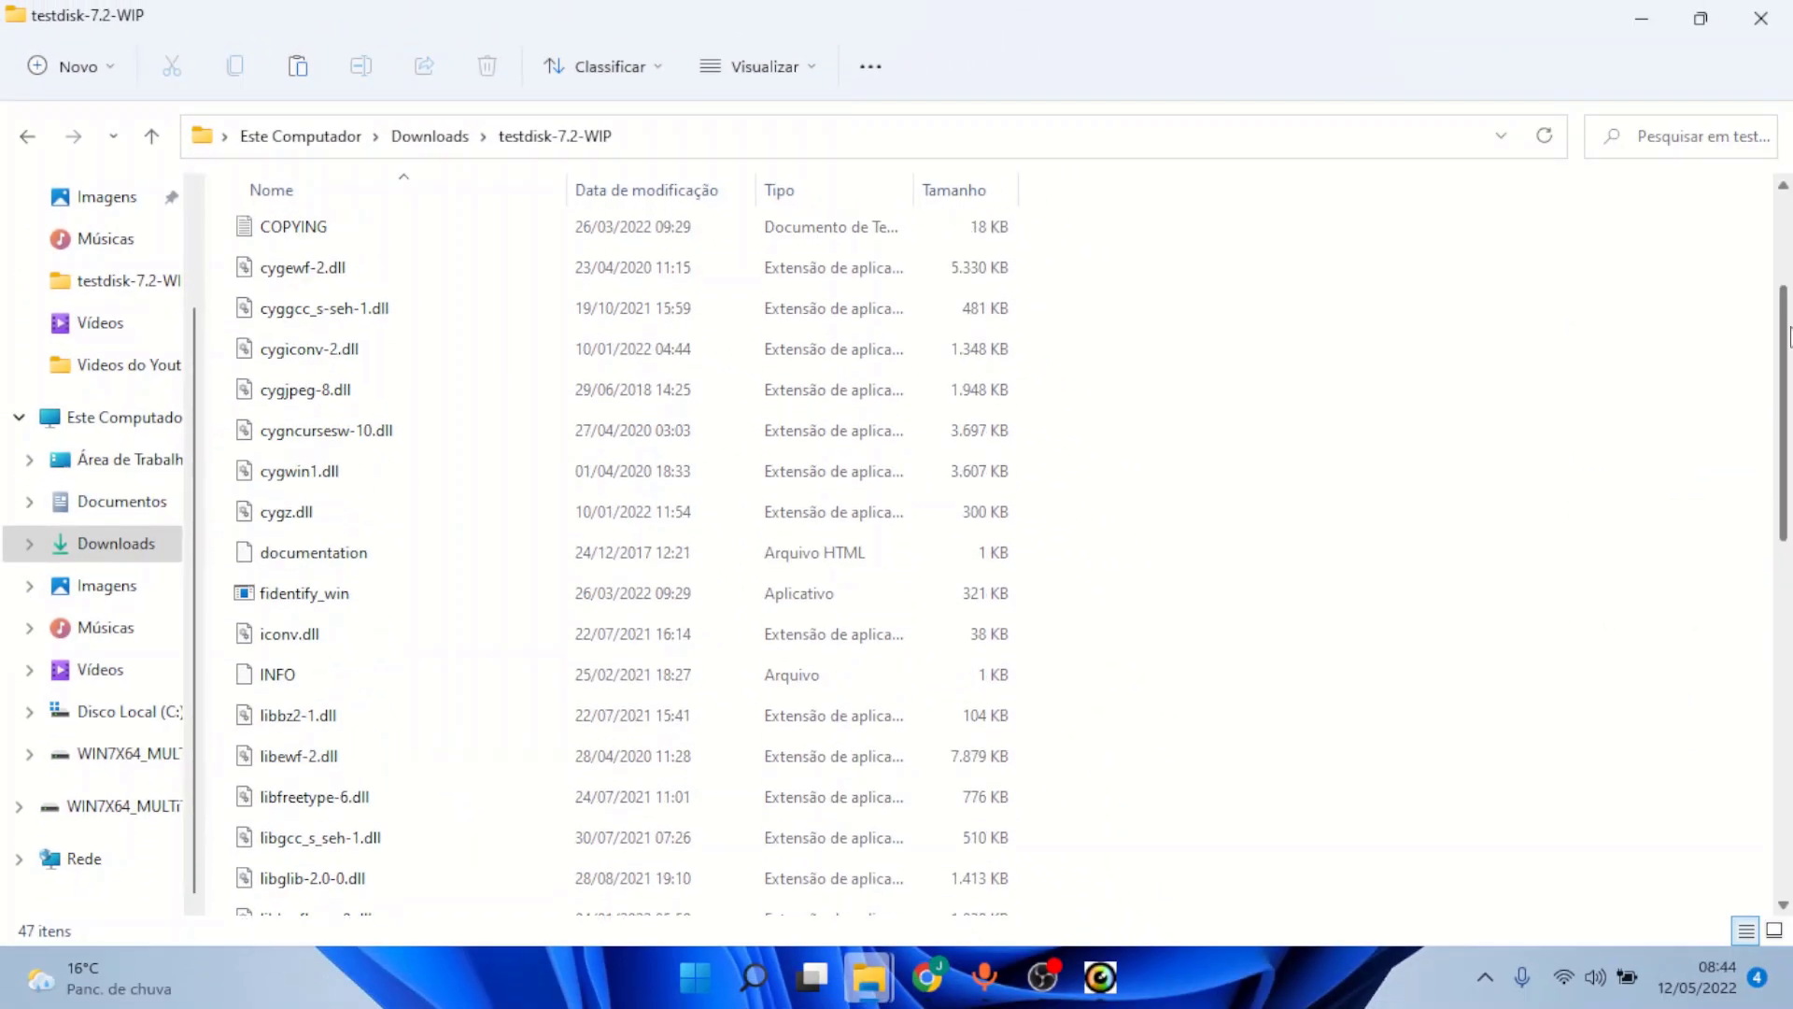
scroll(1789, 336, "up", 2)
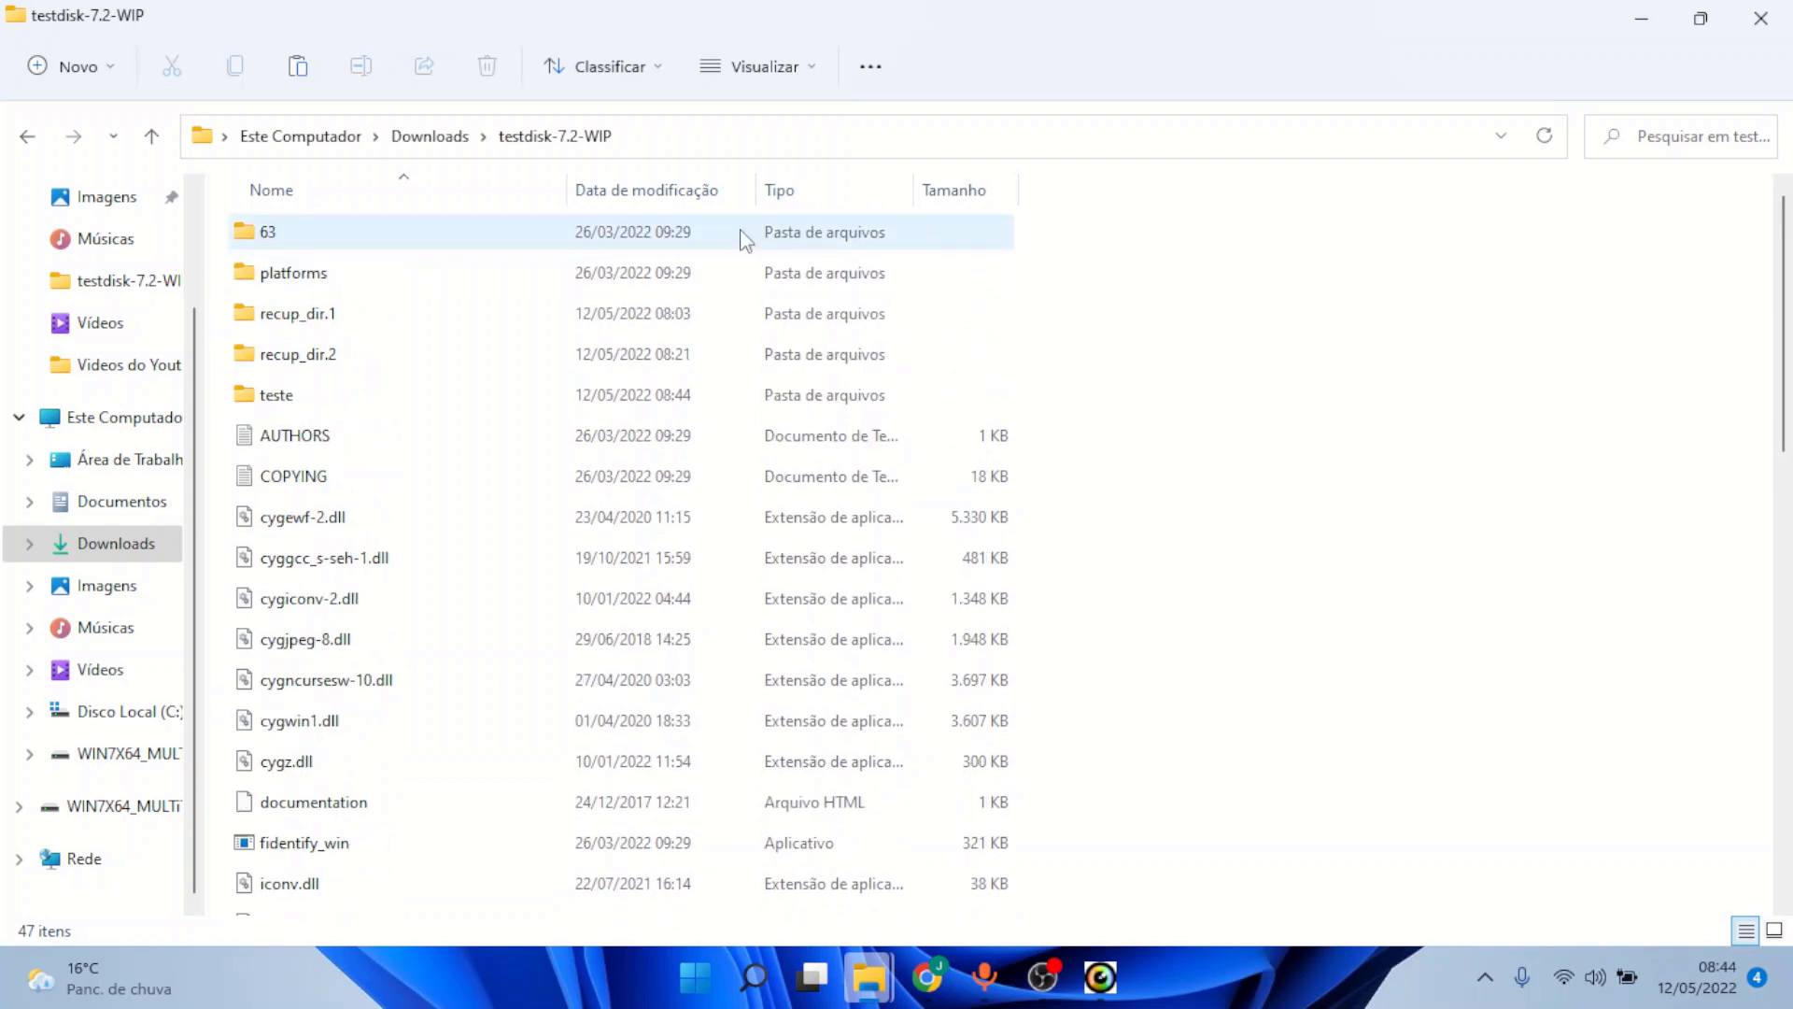
double_click(588, 397)
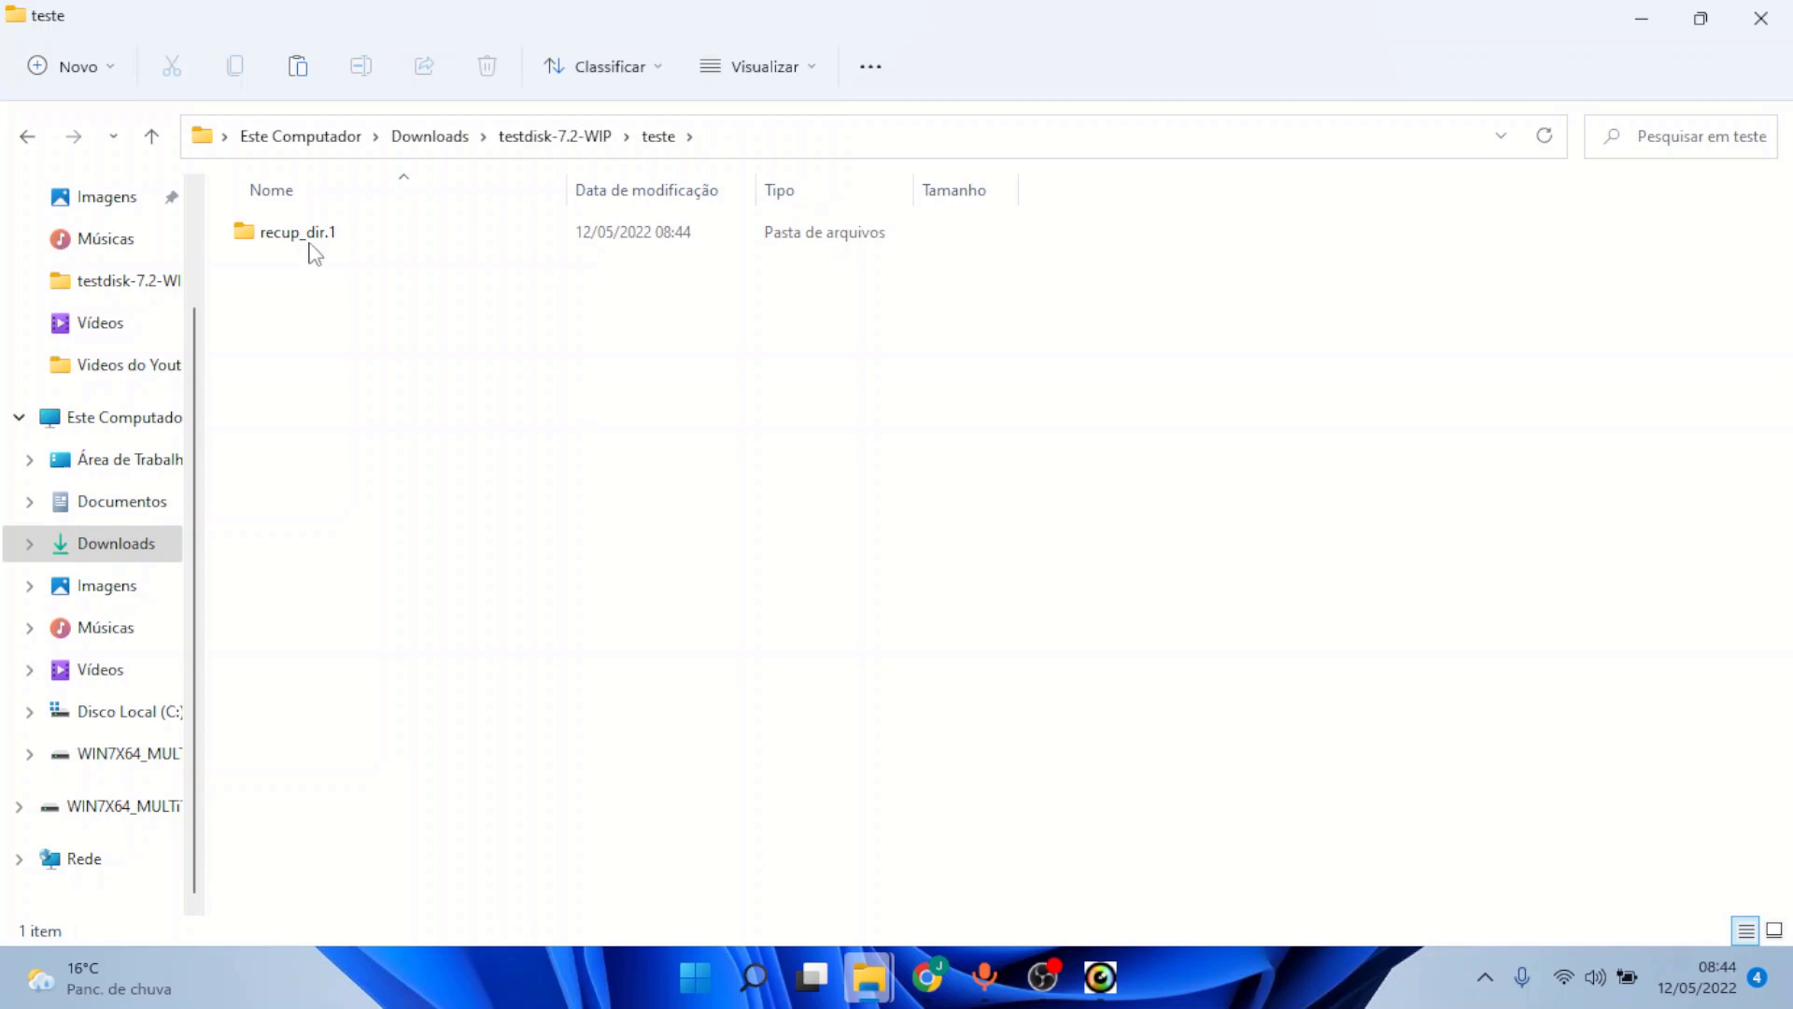
double_click(256, 241)
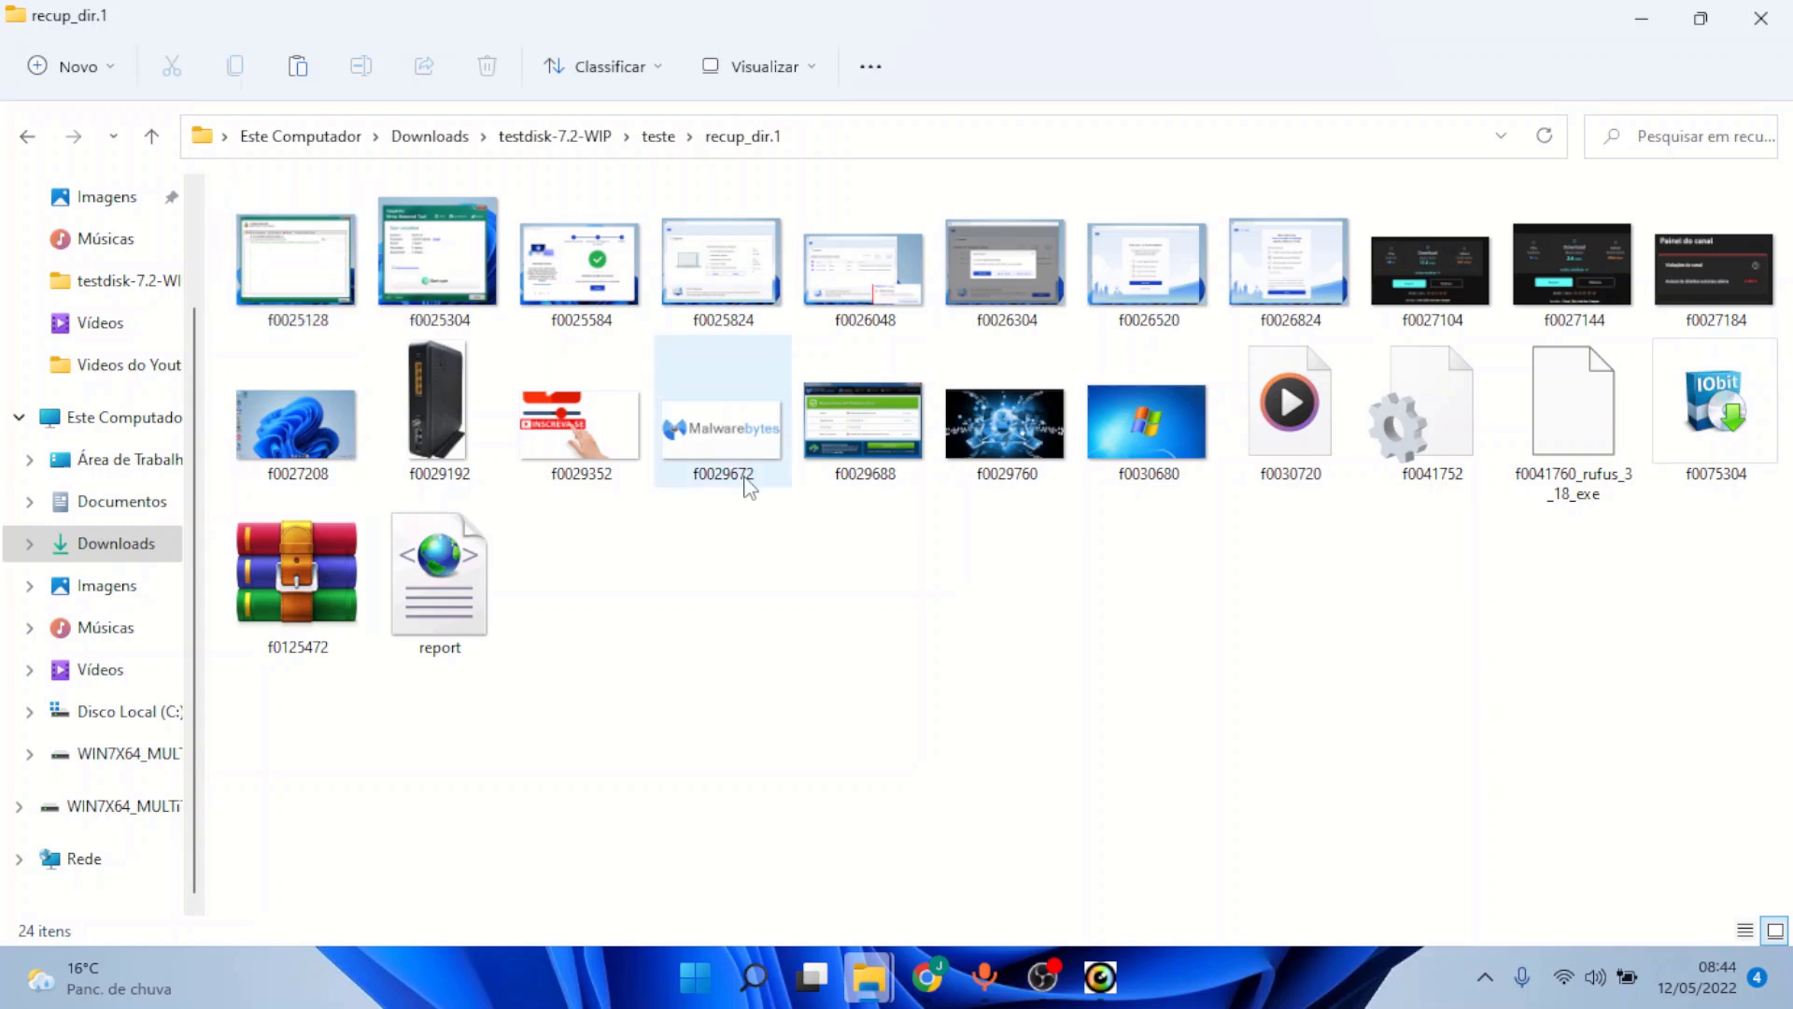
left_click(1101, 977)
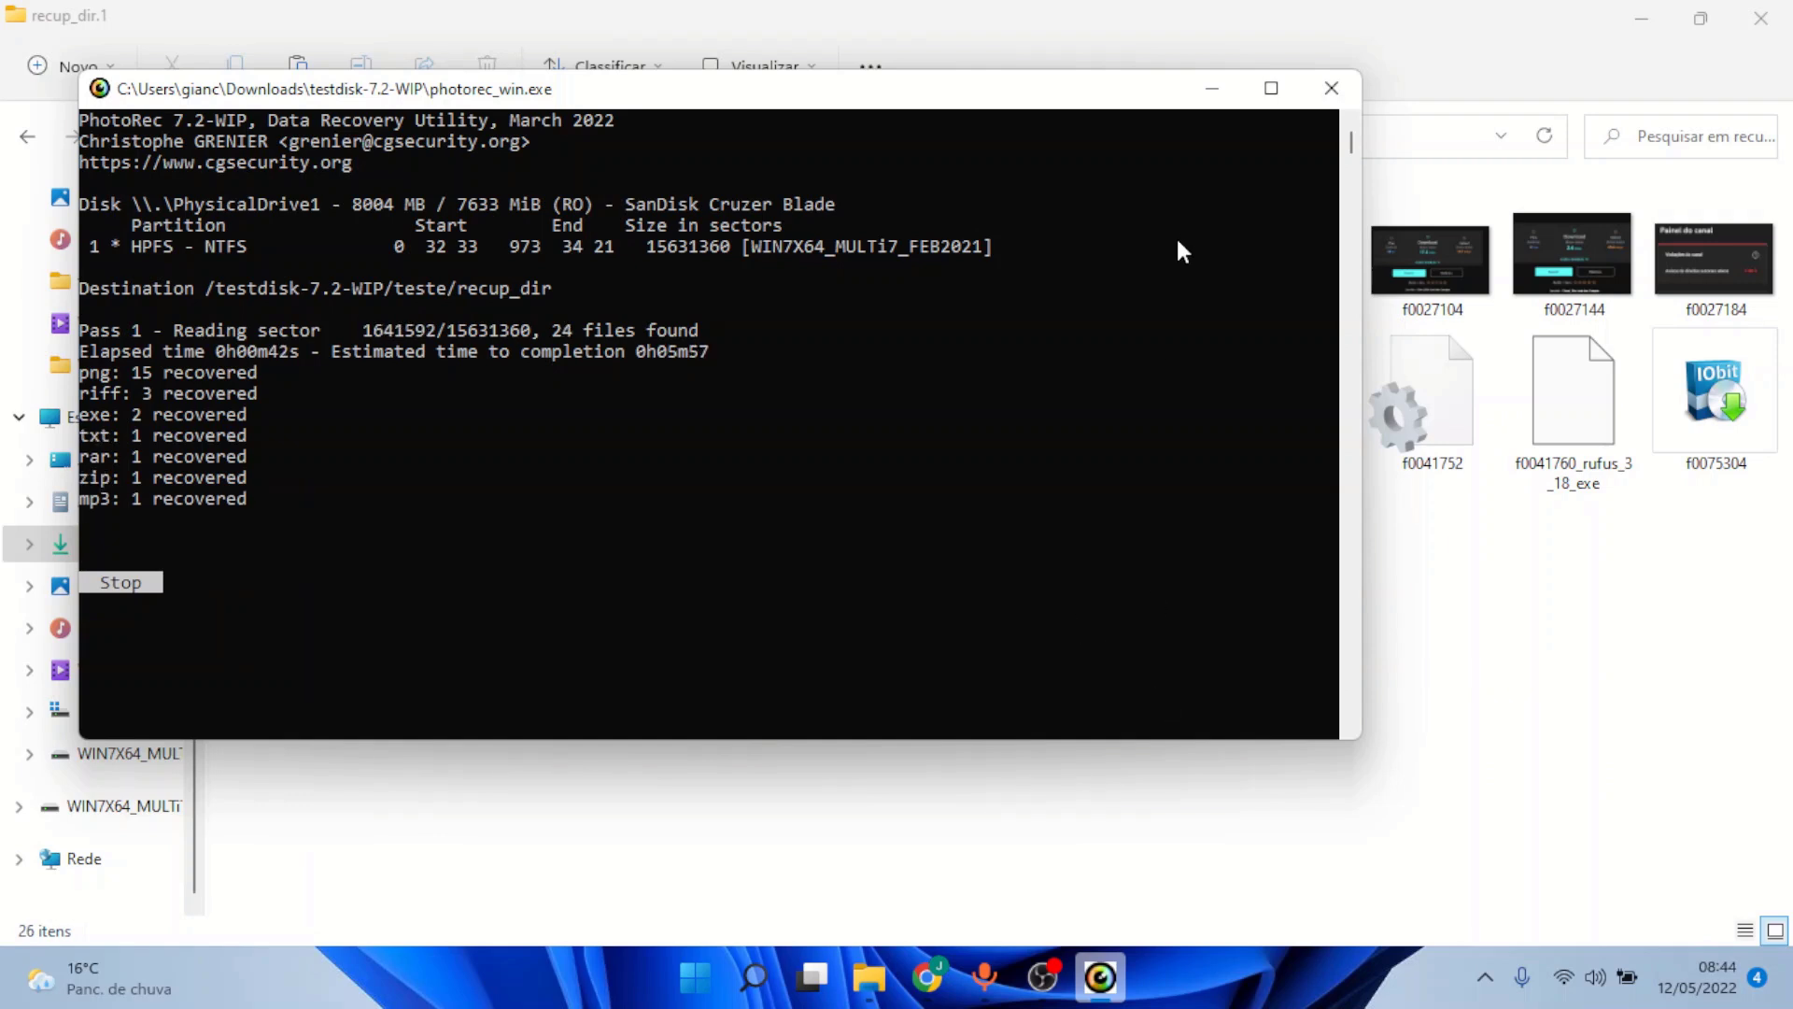
left_click(1215, 89)
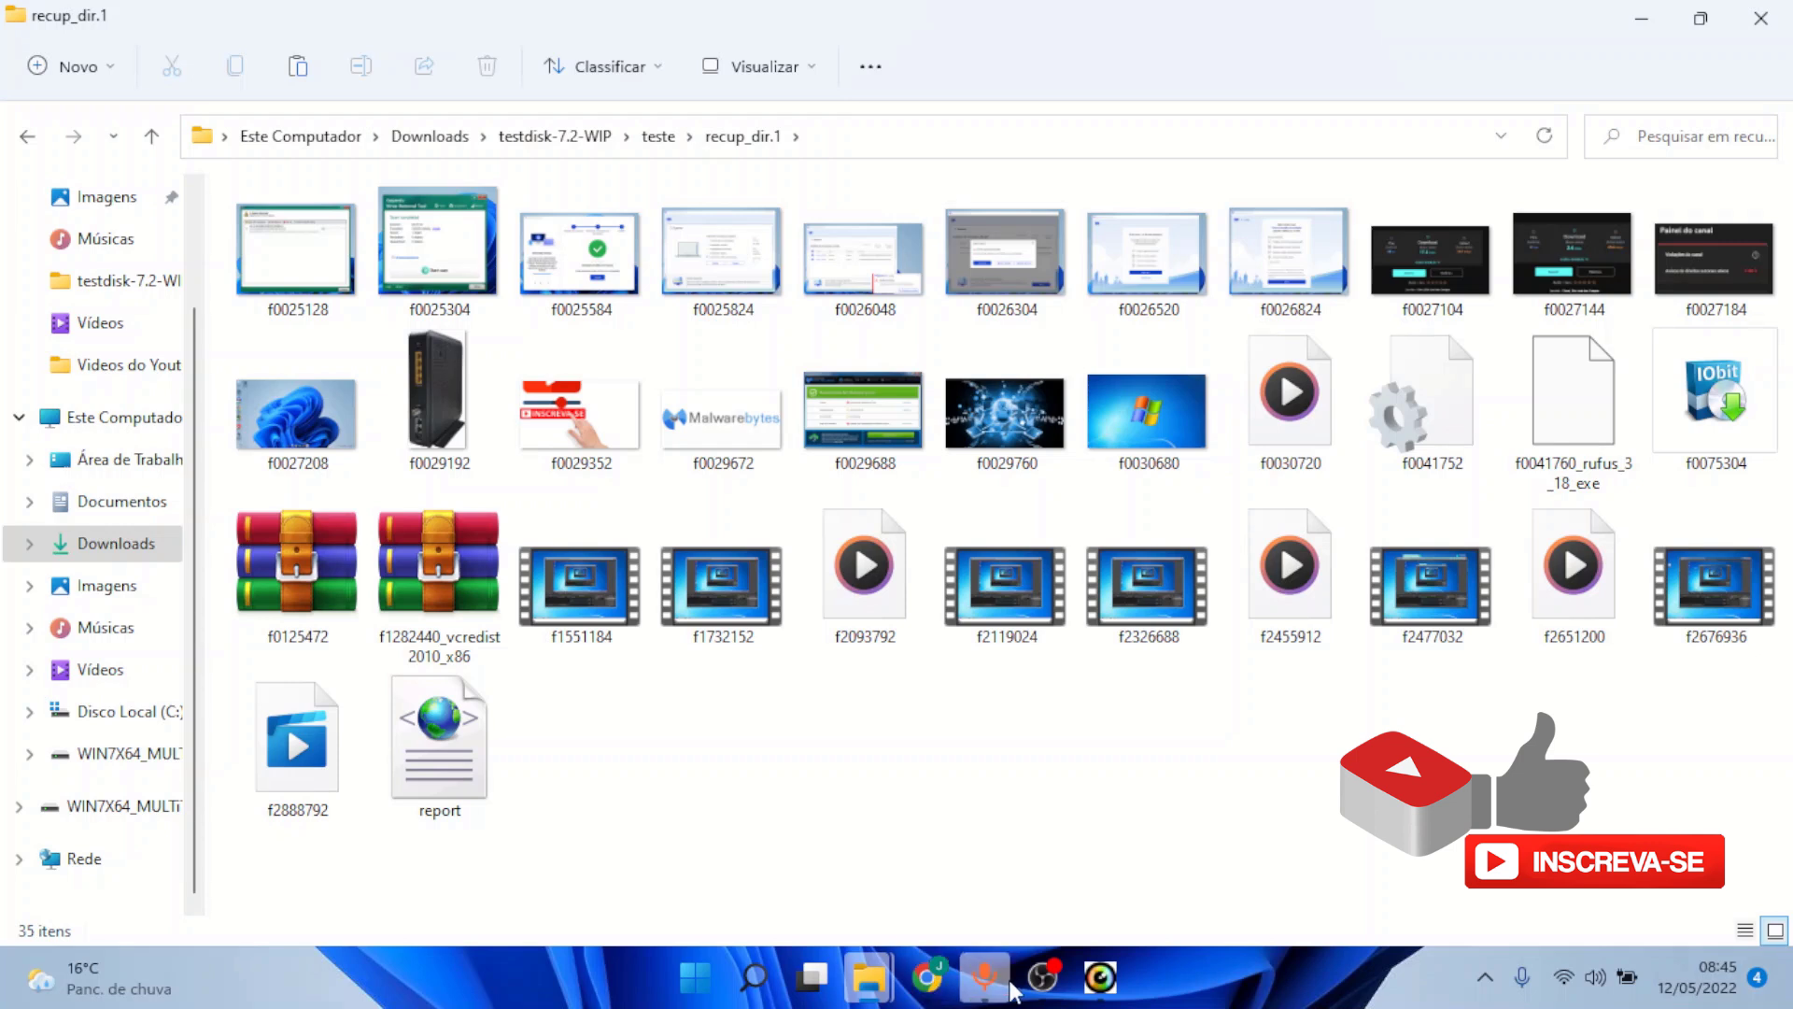
left_click(1036, 996)
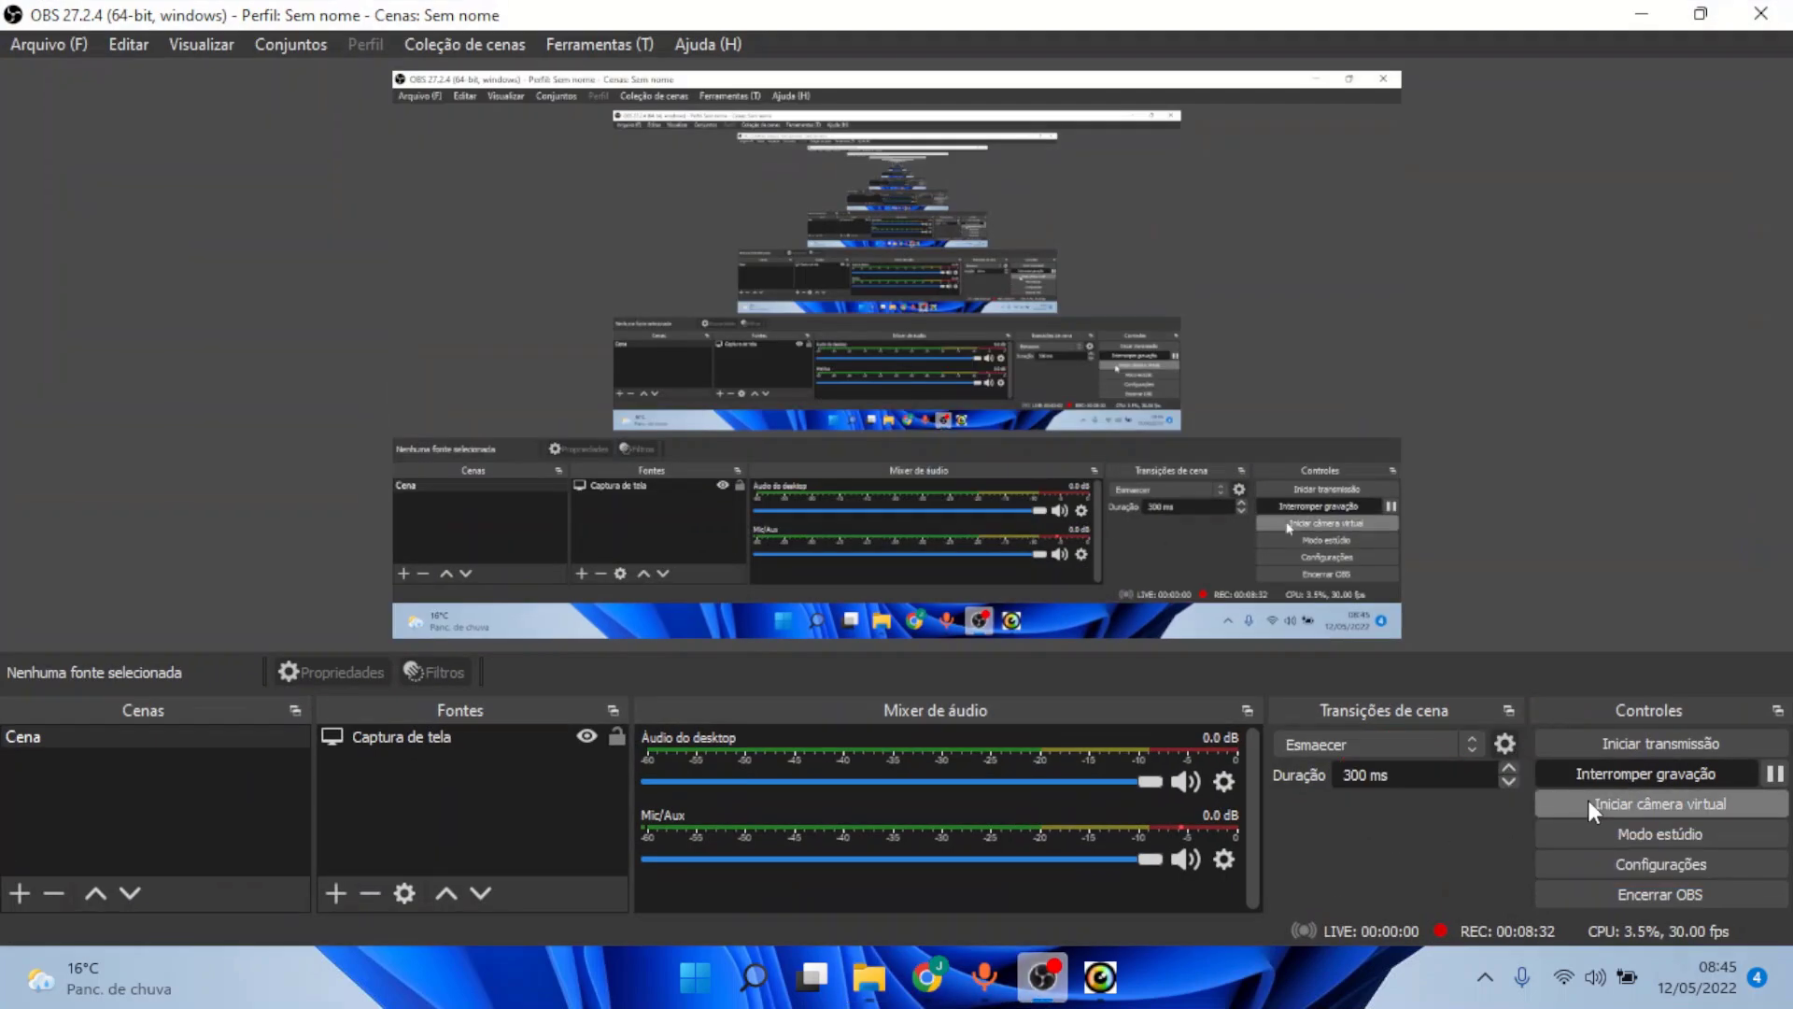